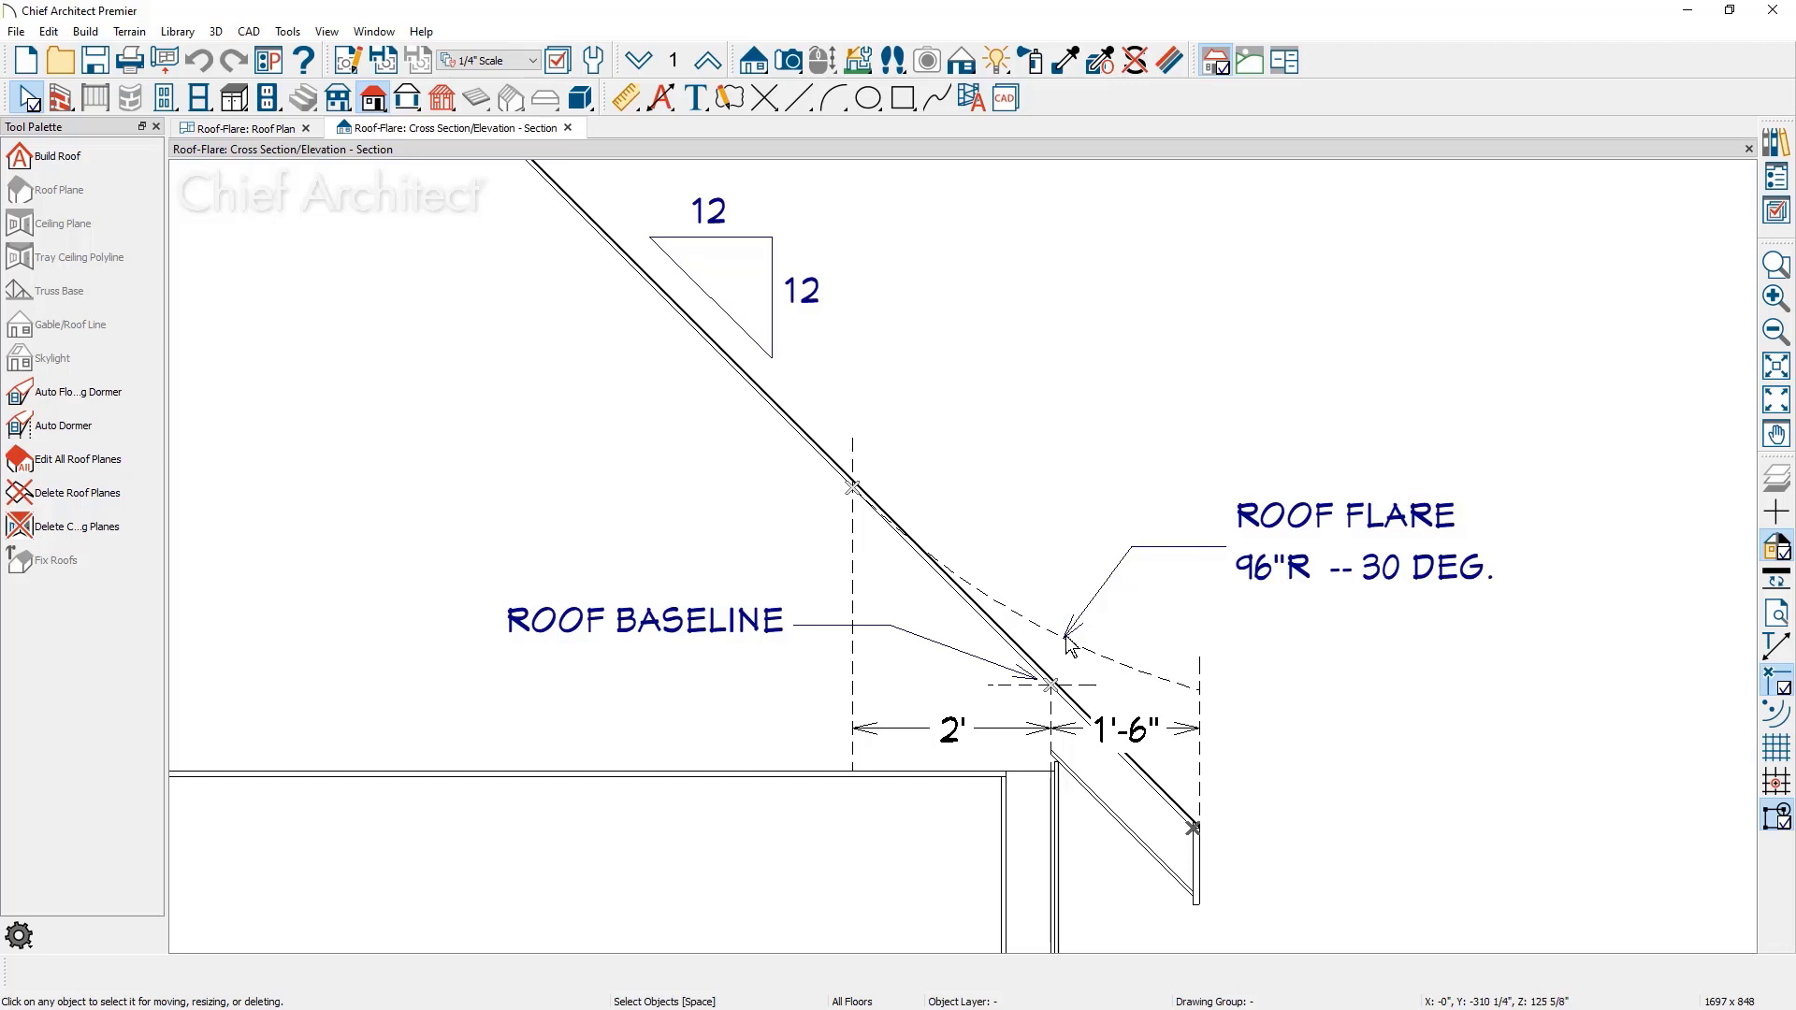
pyautogui.scroll(-2, 1070, 643)
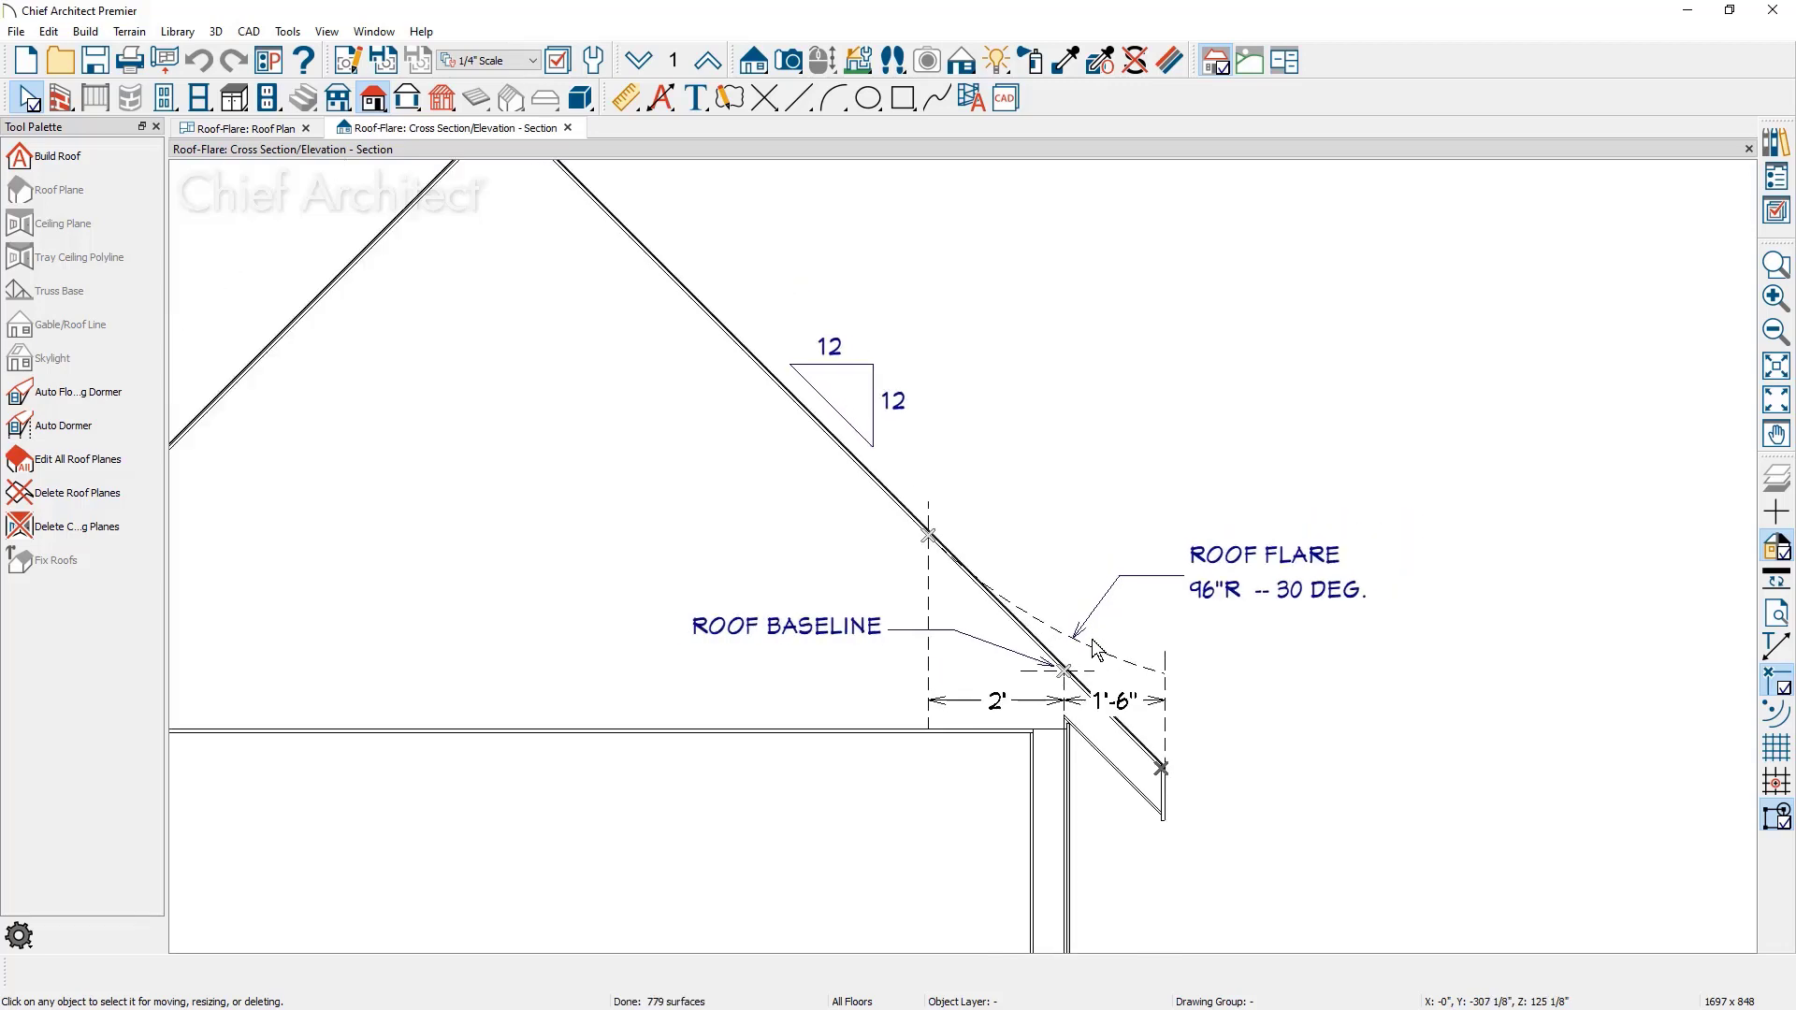
# Pan the section view over to the roof's left eave and wall top.
pyautogui.moveTo(622, 729); pyautogui.dragTo(1305, 640, button='middle')
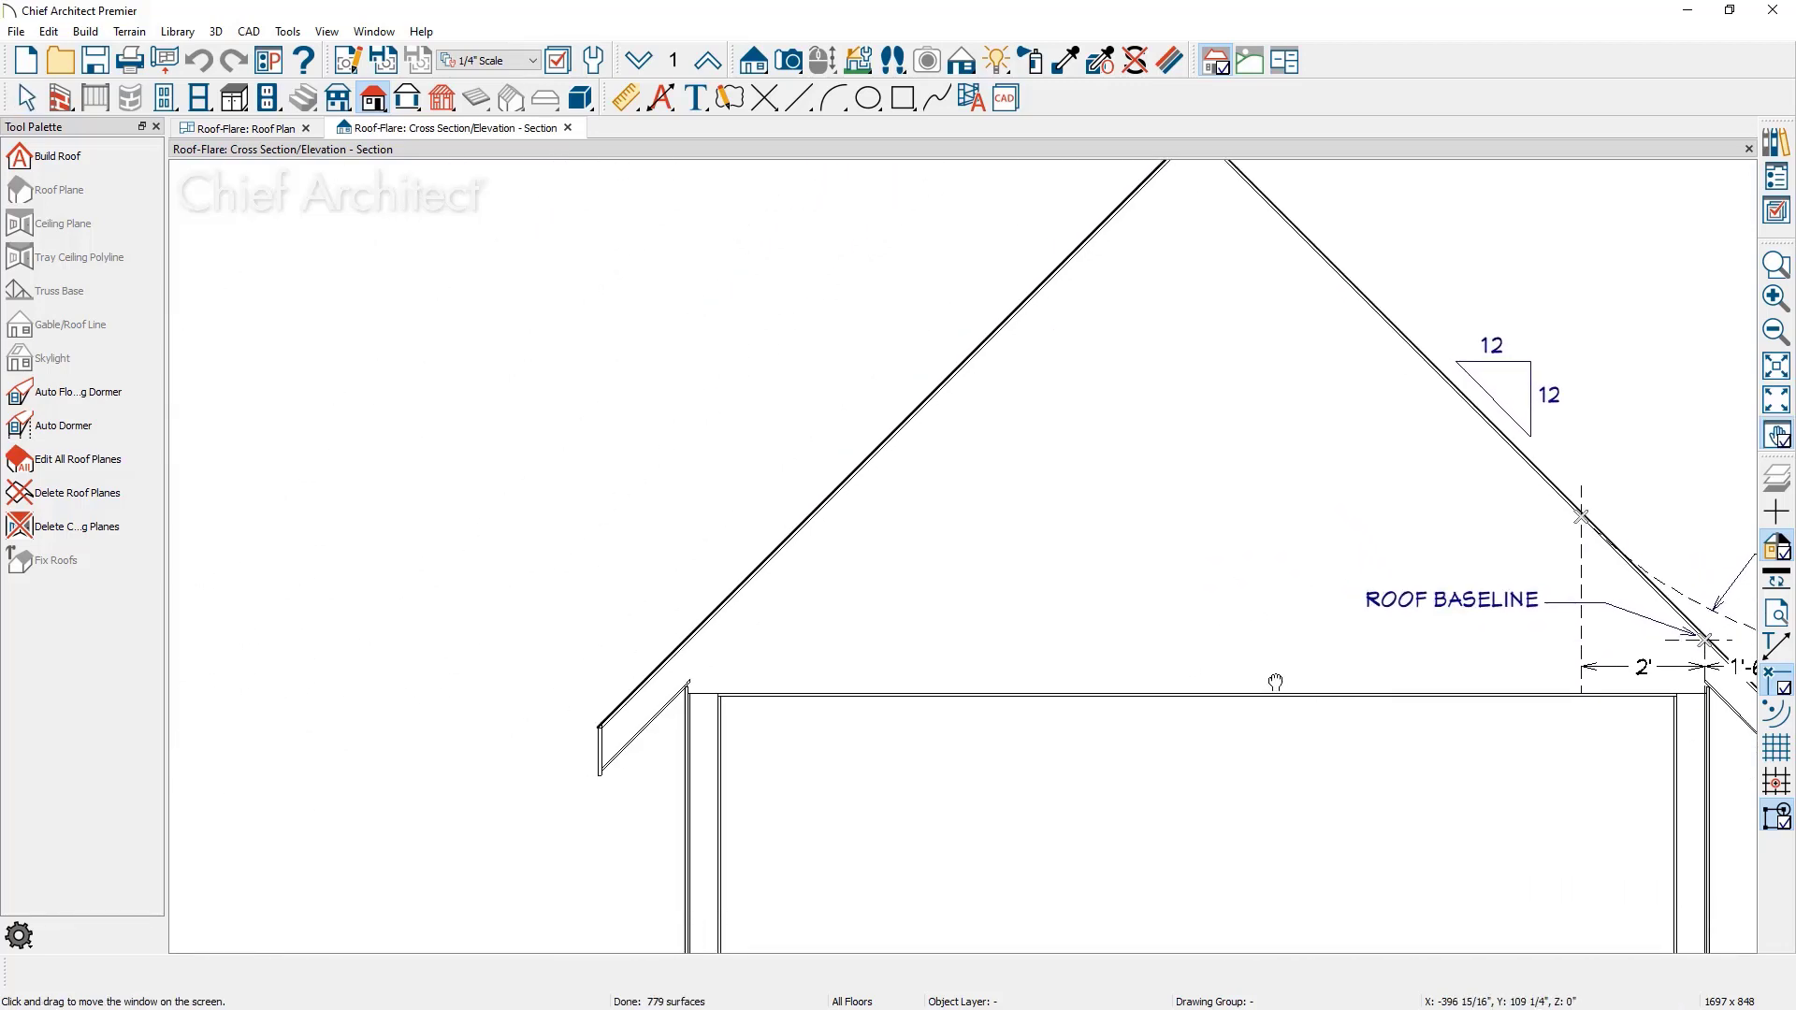
pyautogui.scroll(1, 812, 653)
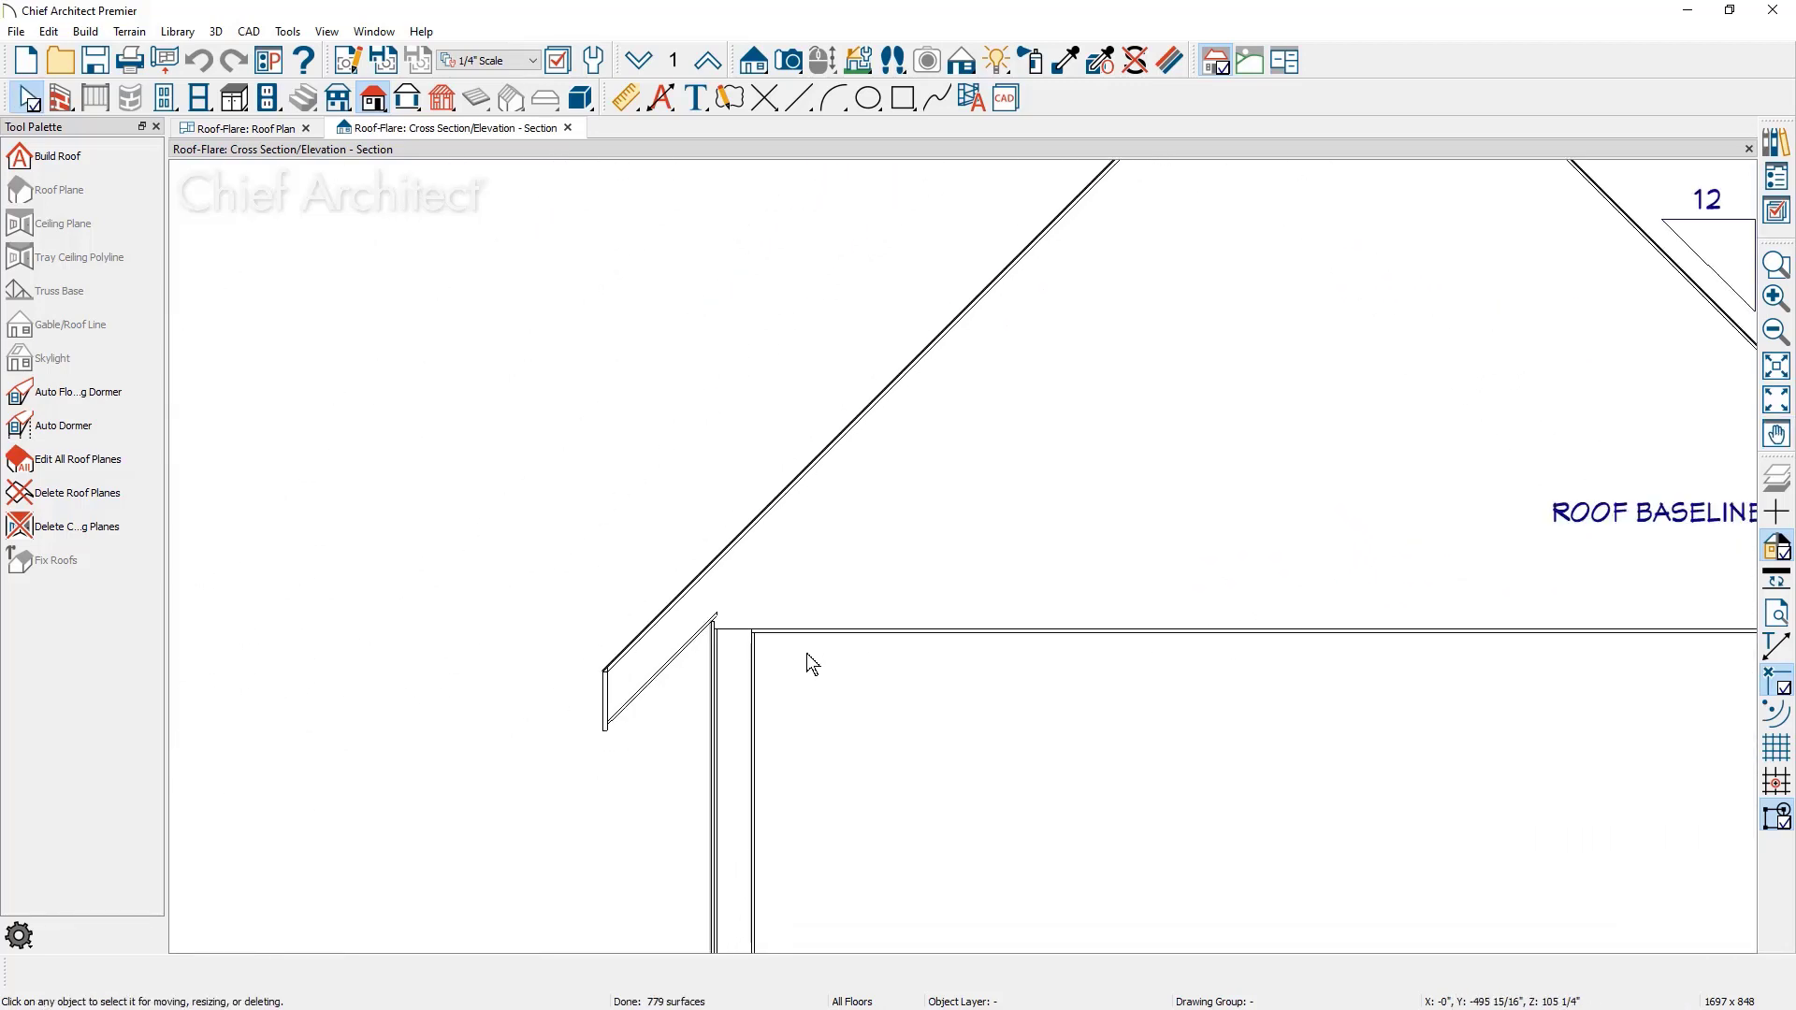
pyautogui.scroll(1, 806, 652)
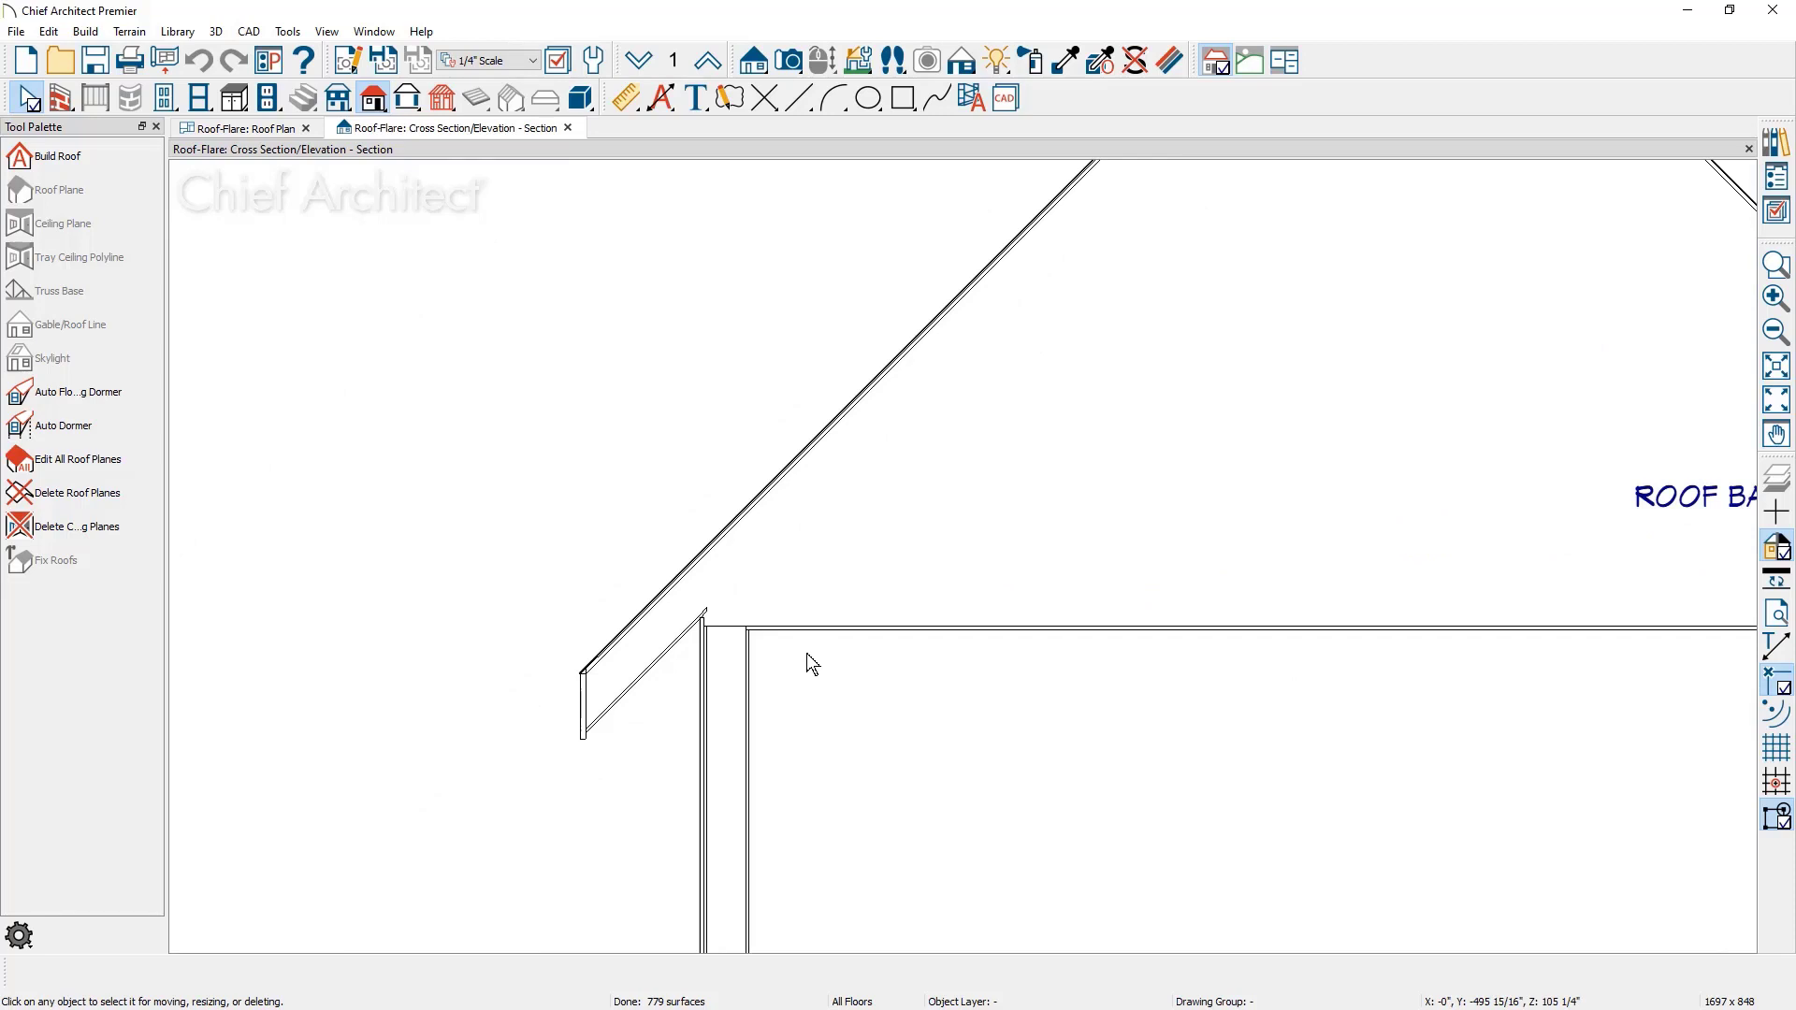
pyautogui.scroll(1, 807, 652)
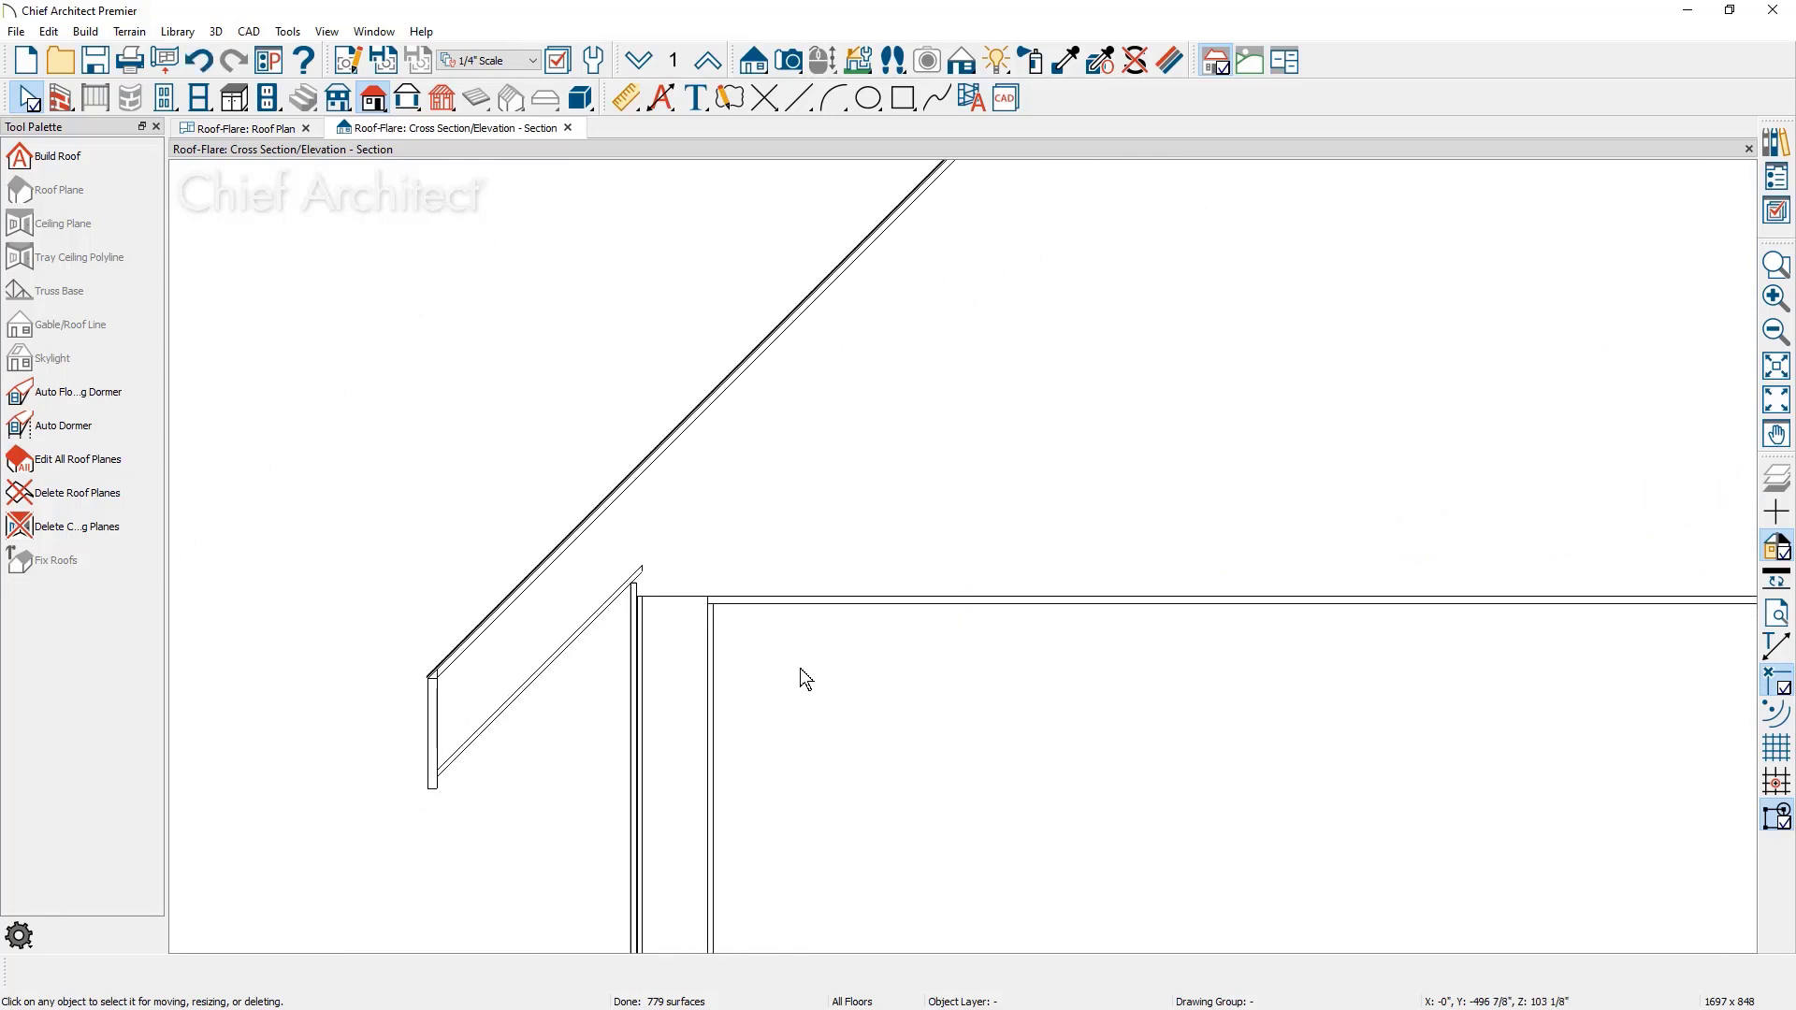
# Draw a vertical CAD reference line up from the wall top.
pyautogui.click(799, 105)
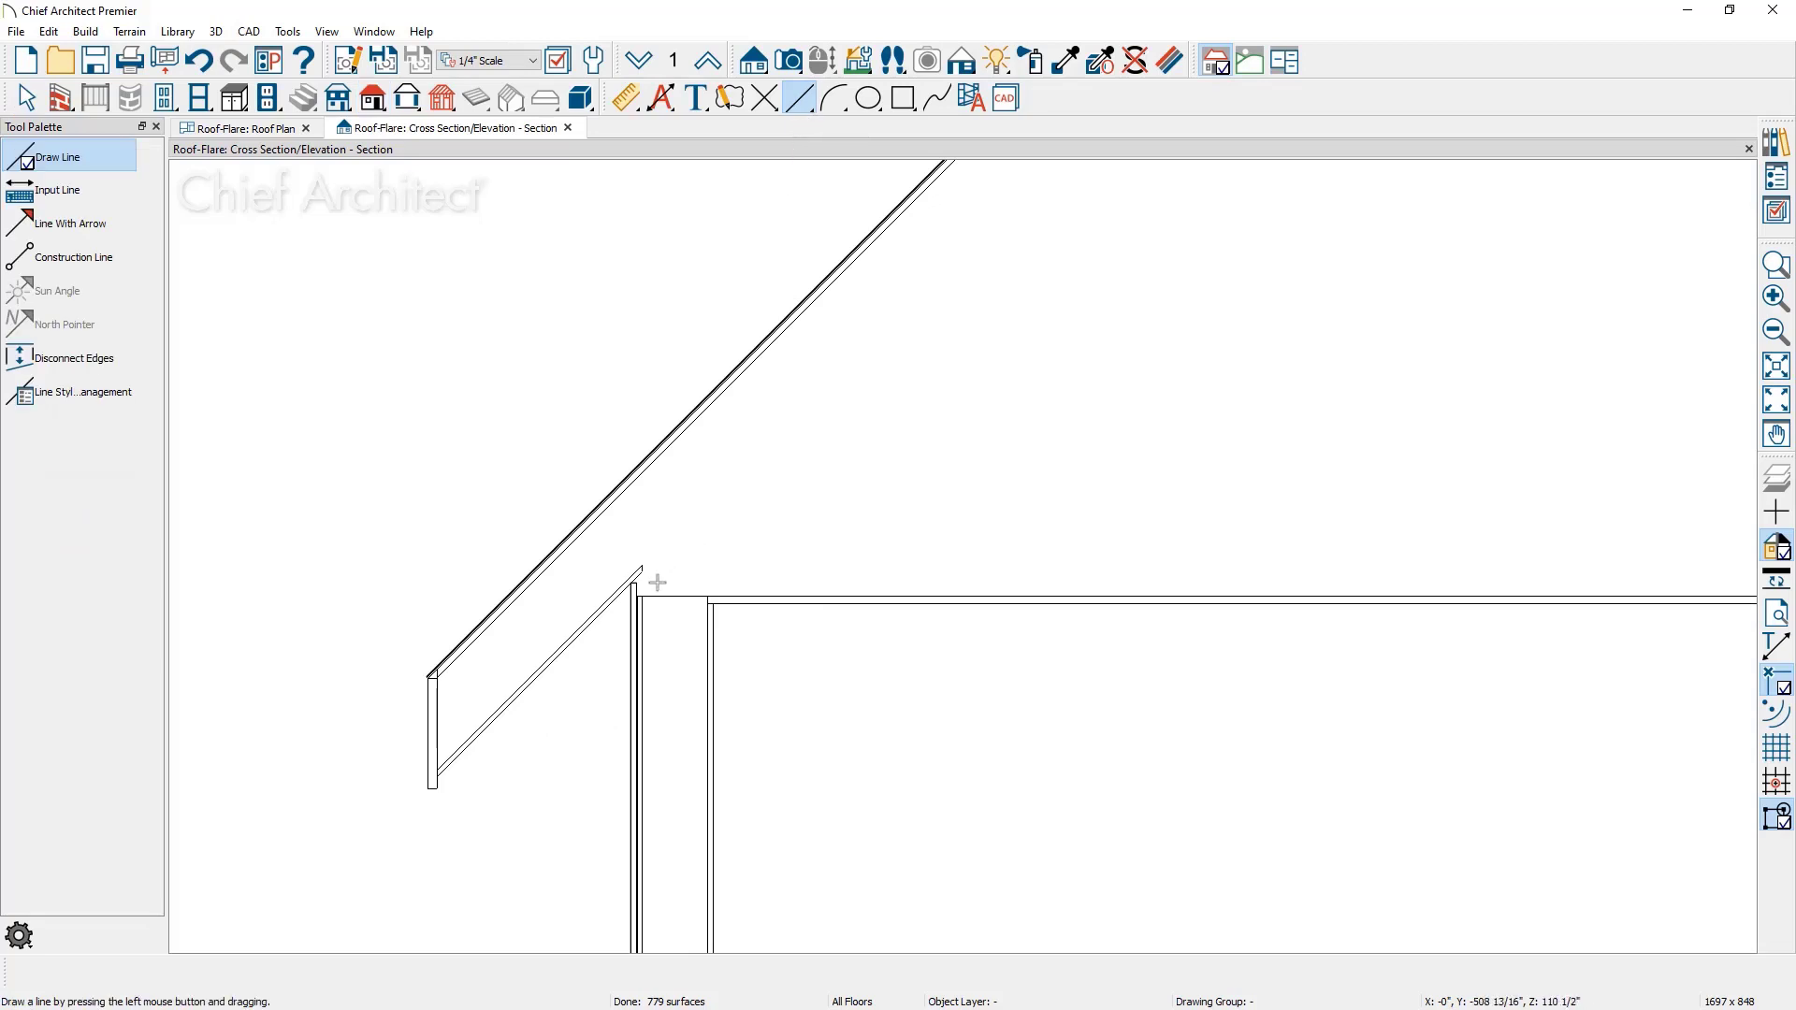
pyautogui.moveTo(642, 569); pyautogui.dragTo(642, 474)
pyautogui.scroll(3, 648, 460)
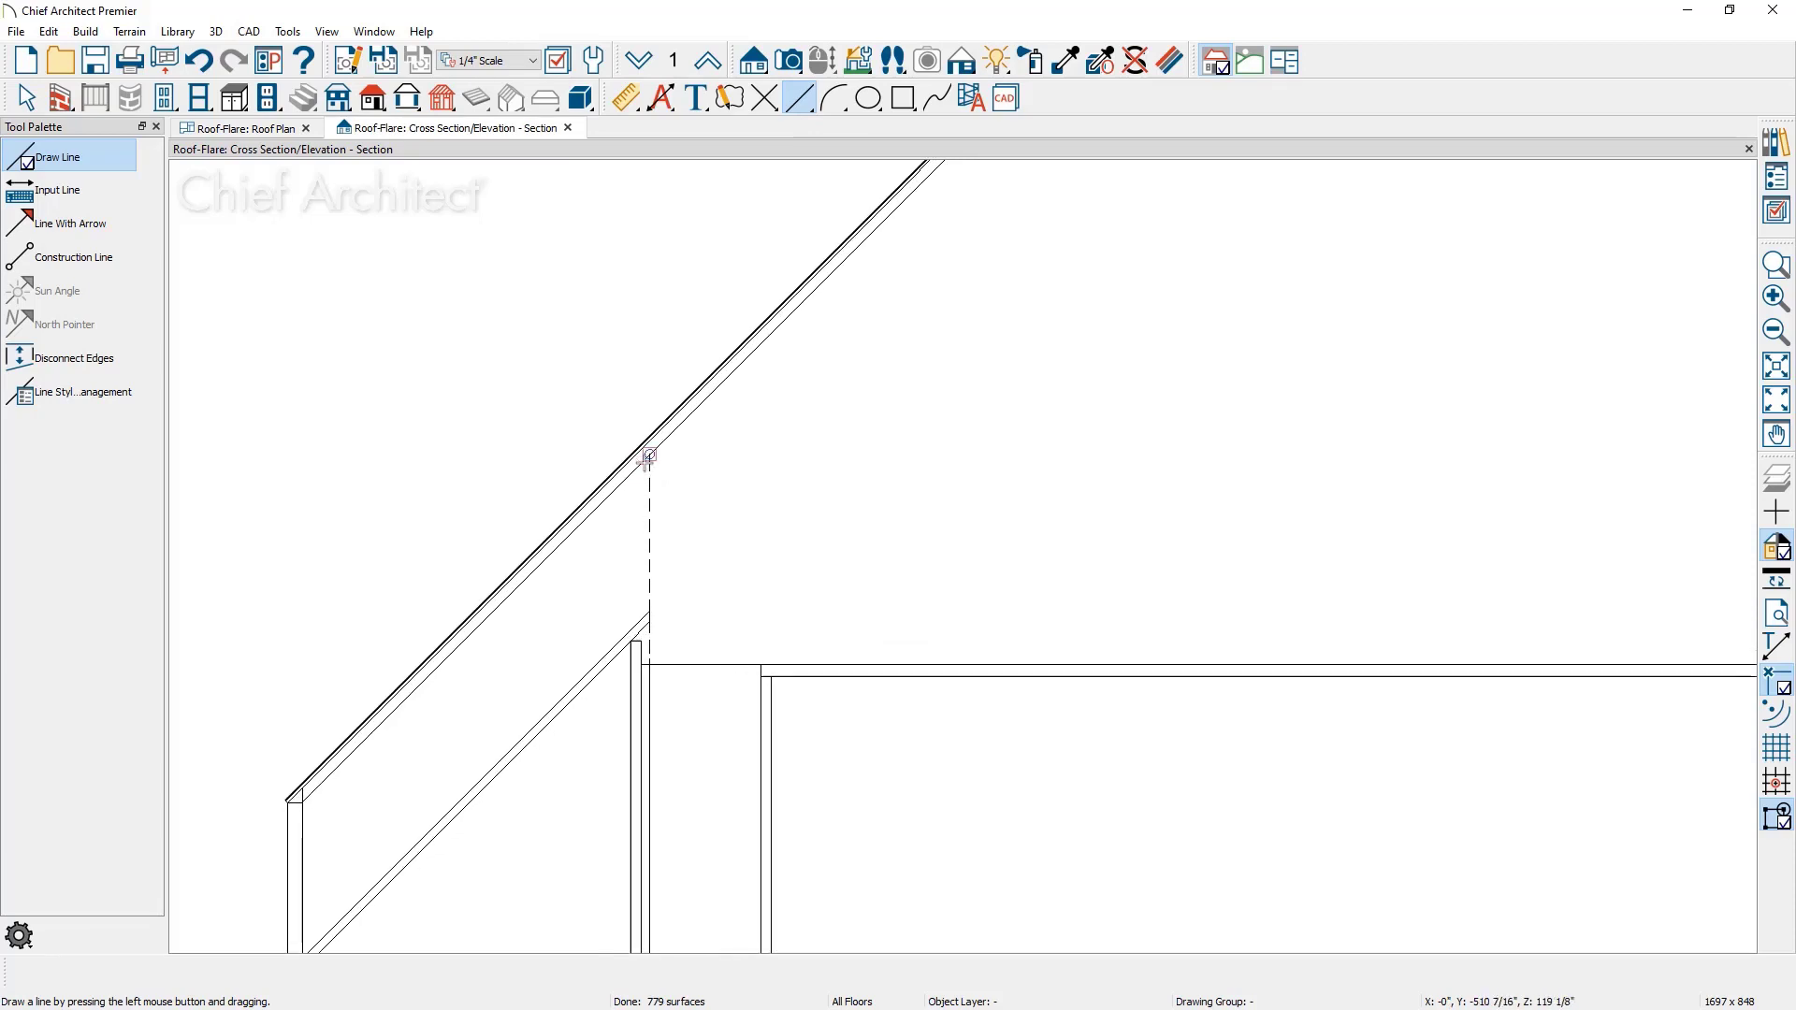
pyautogui.press('Escape')
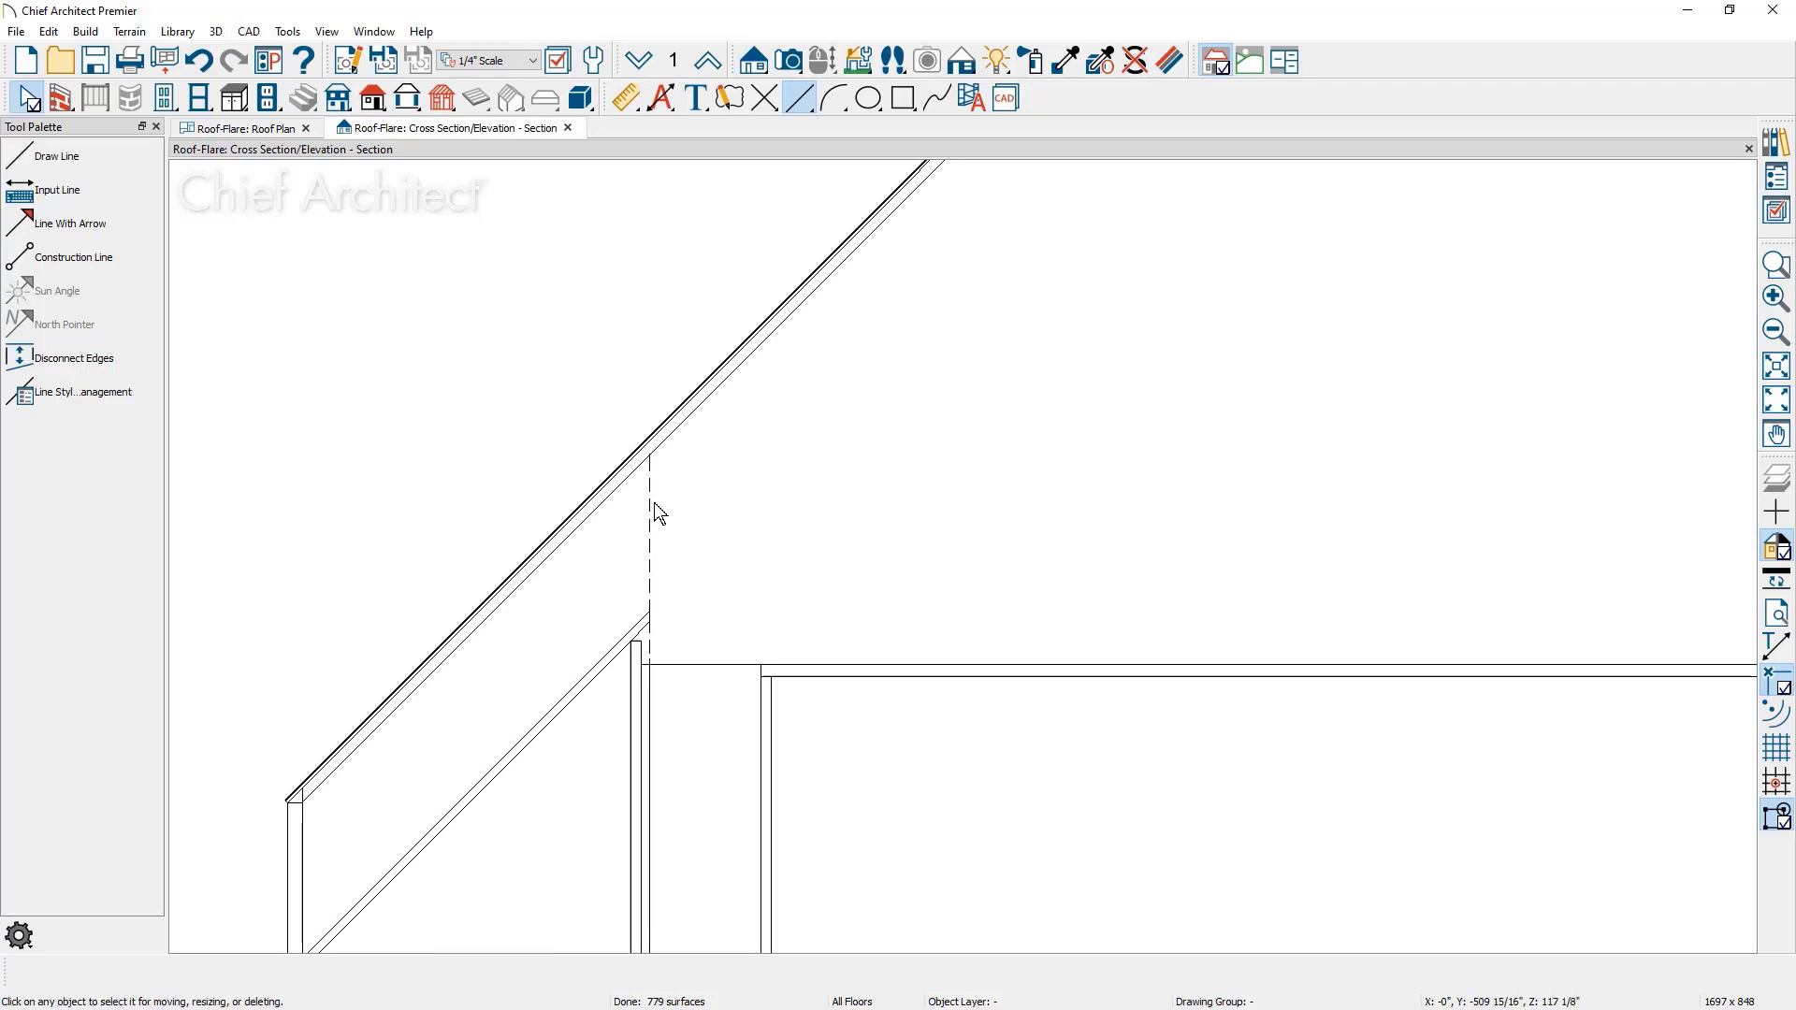
# Copy the reference line 24" inward and extend it up to the roof.
pyautogui.click(653, 511)
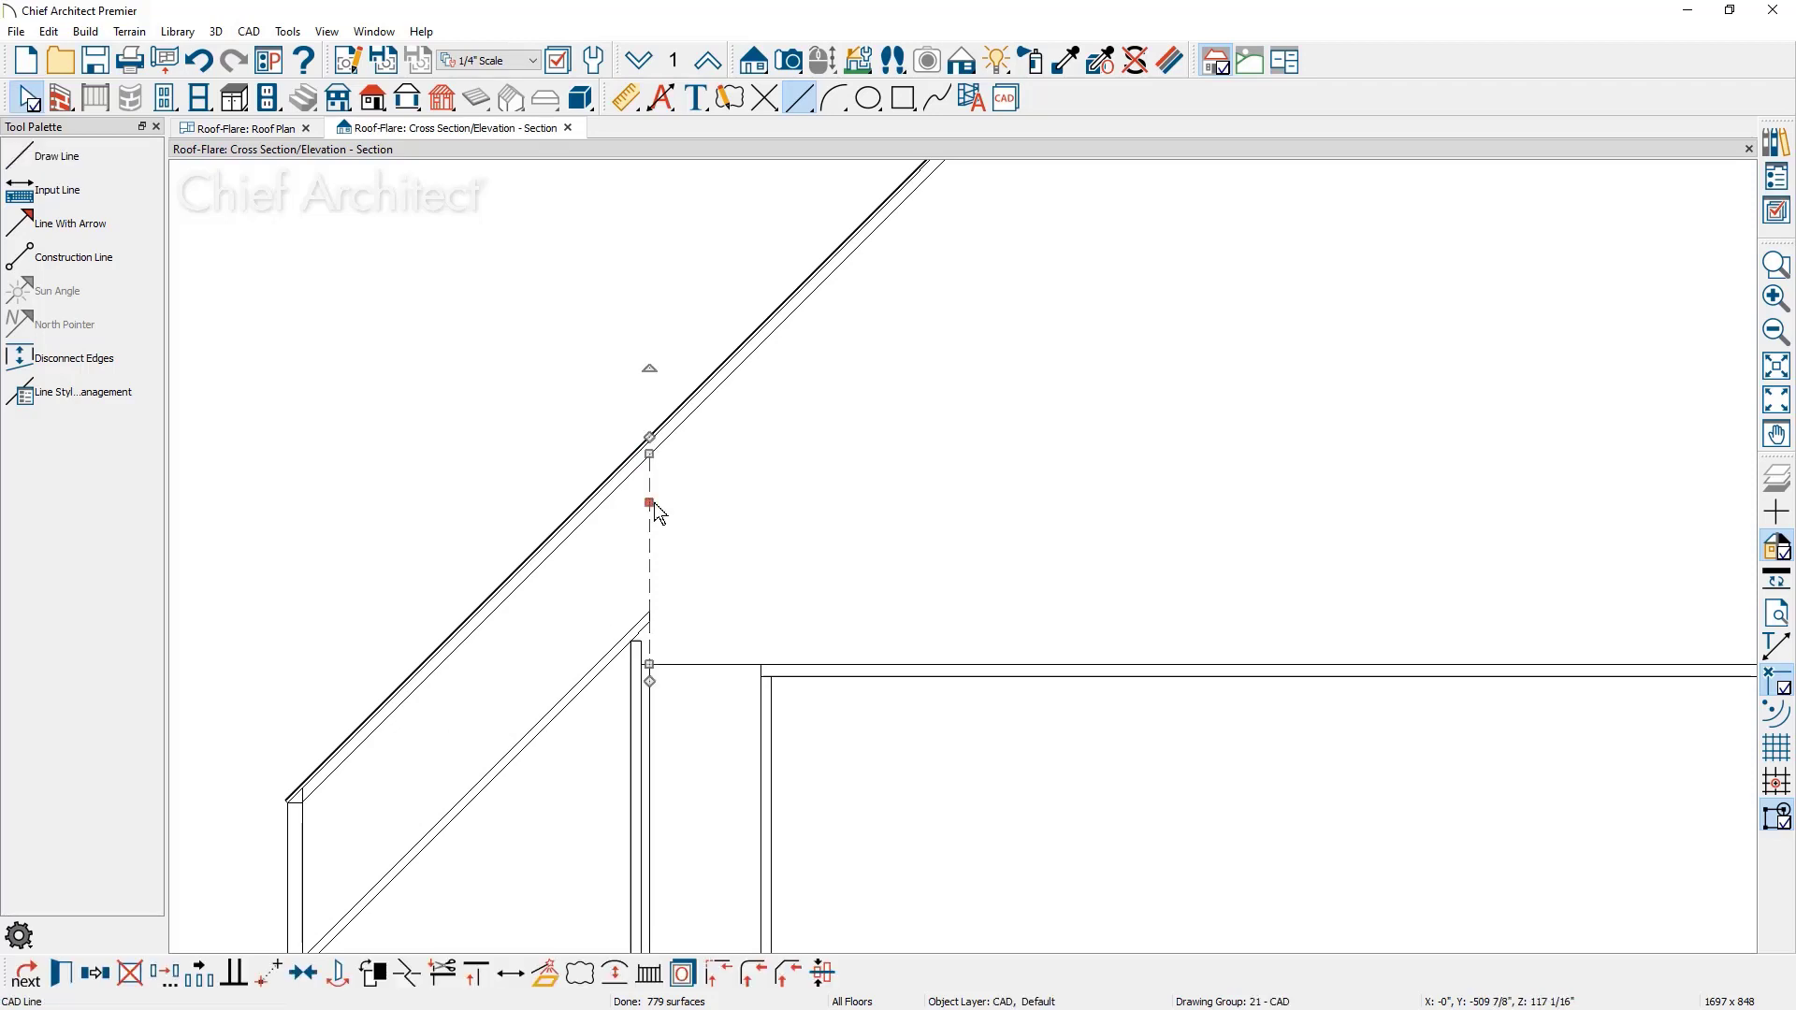
pyautogui.click(101, 987)
pyautogui.moveTo(649, 503); pyautogui.dragTo(931, 515)
pyautogui.press('Tab')
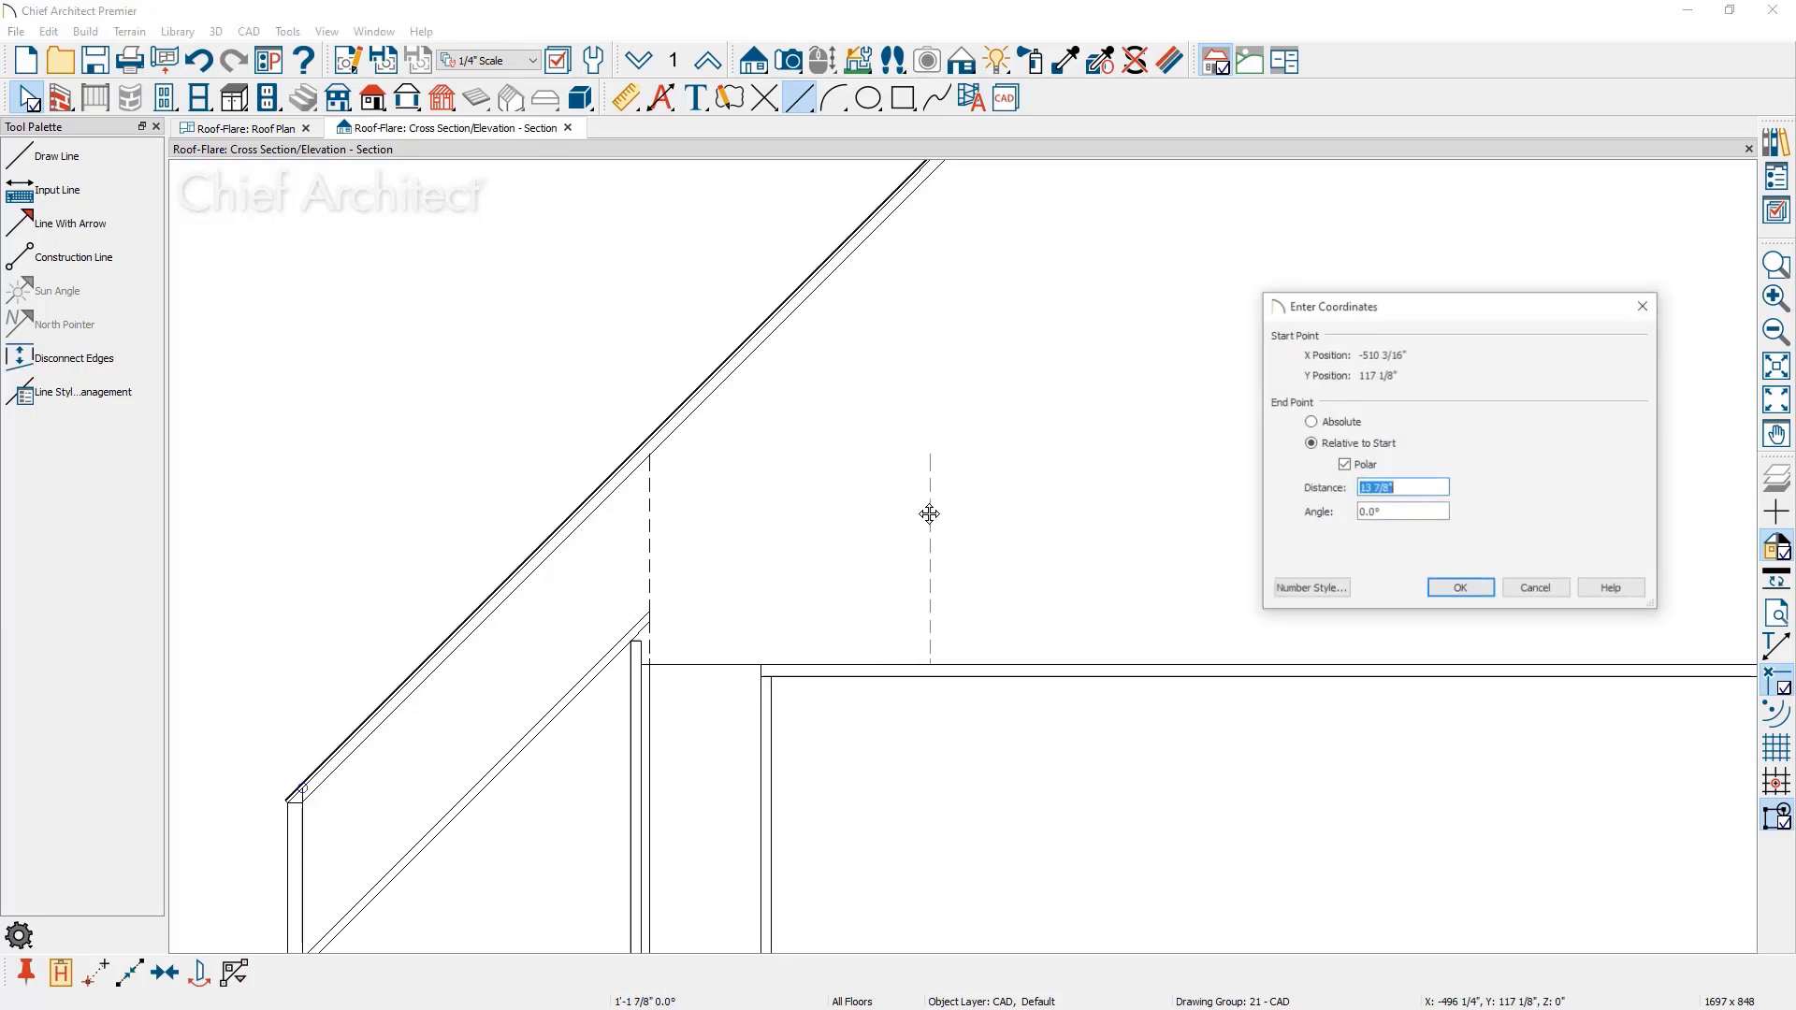
pyautogui.write('24')
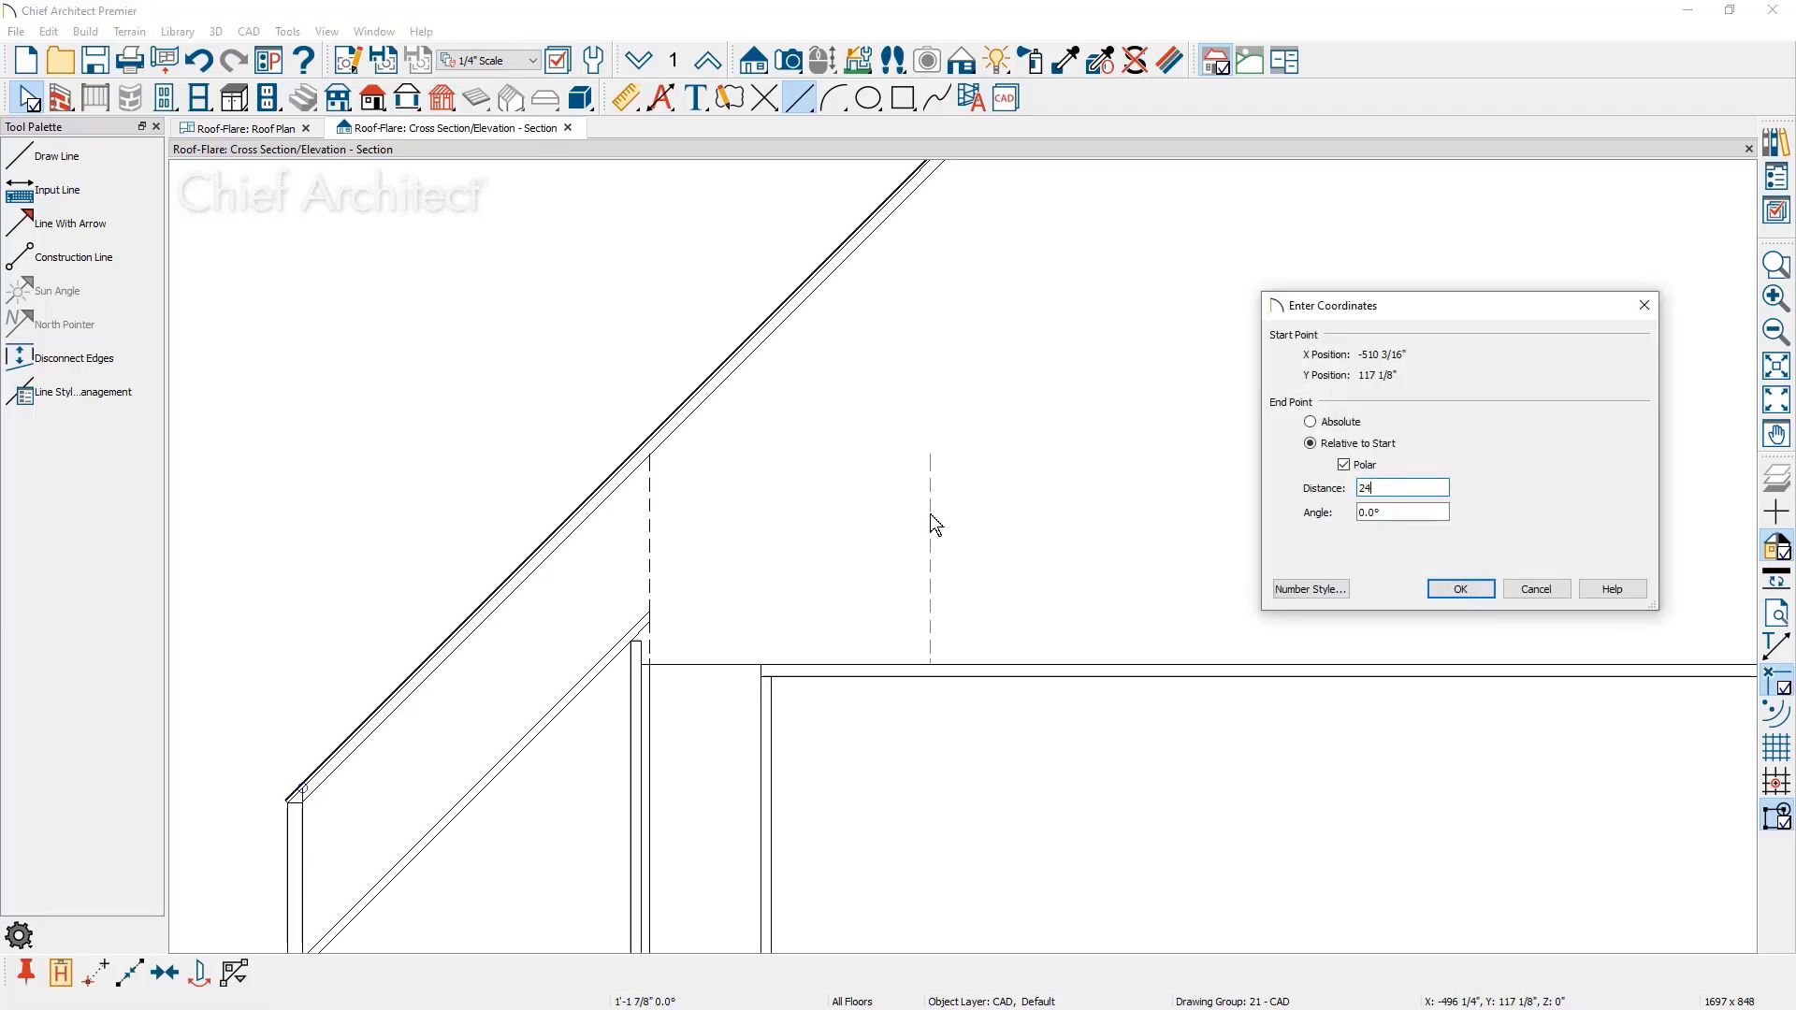
pyautogui.press('Return')
pyautogui.moveTo(930, 513); pyautogui.dragTo(927, 682, button='middle')
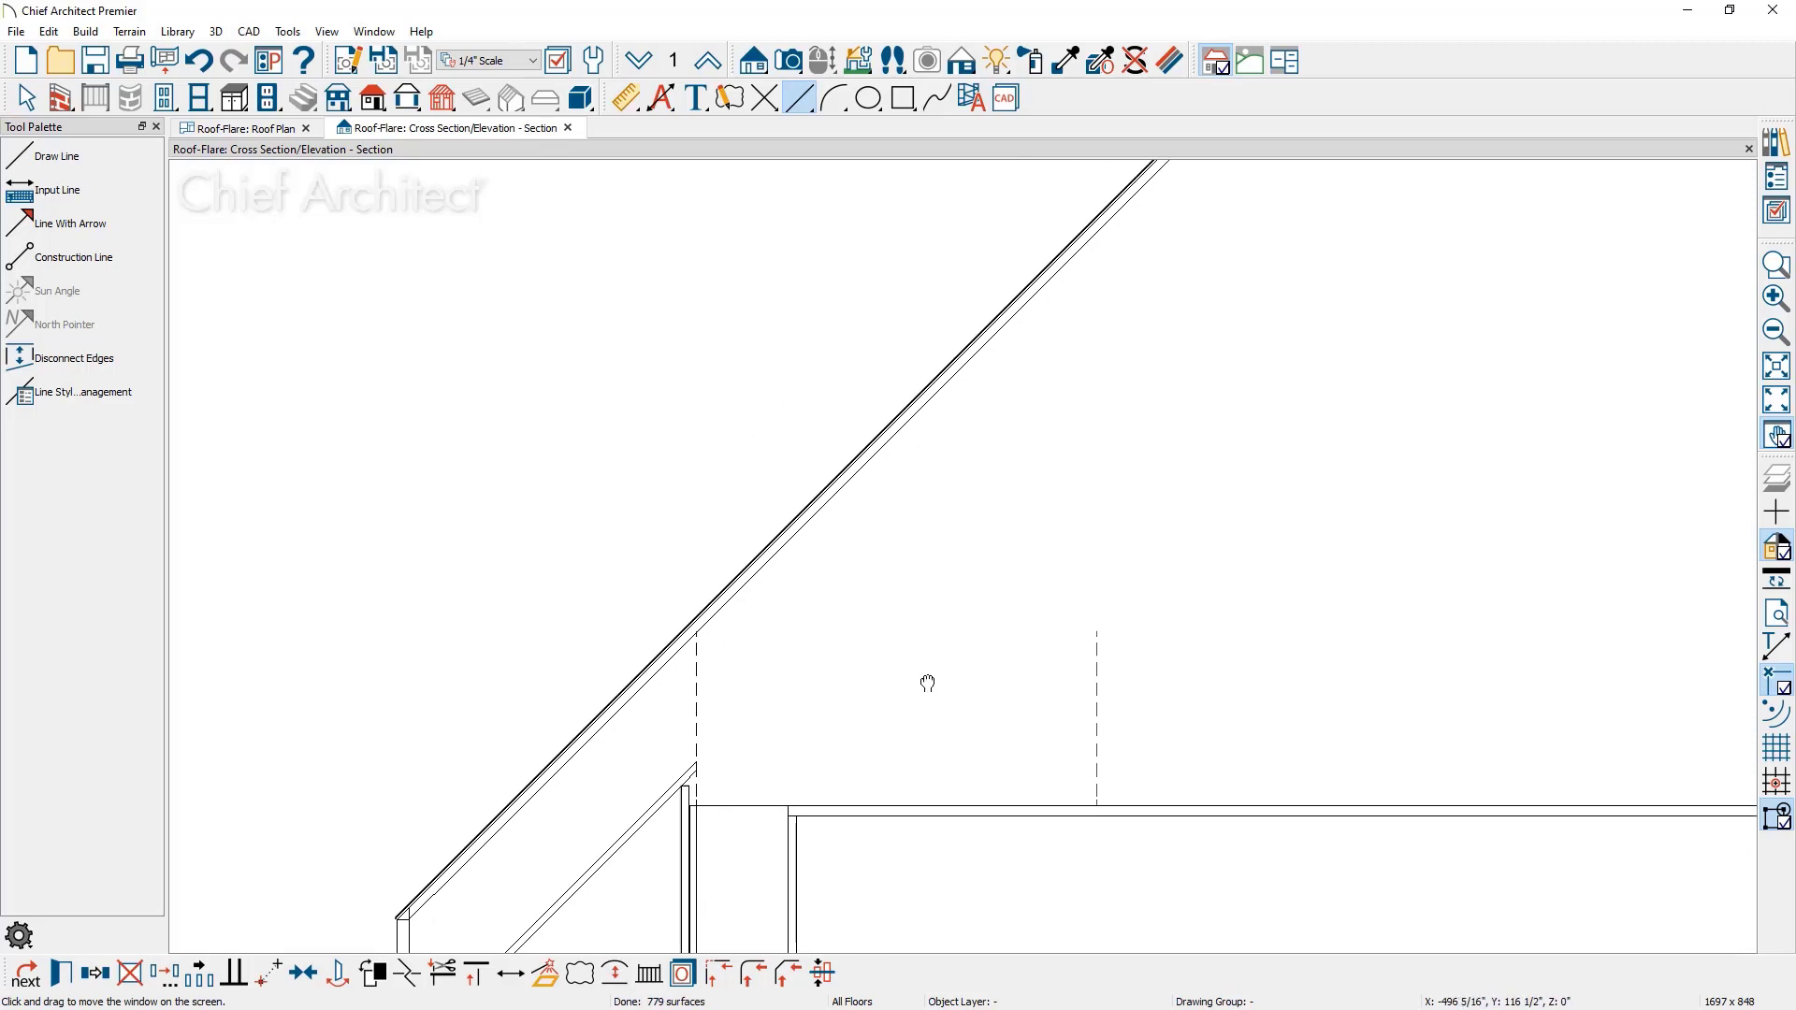
pyautogui.moveTo(1097, 632); pyautogui.dragTo(1097, 254)
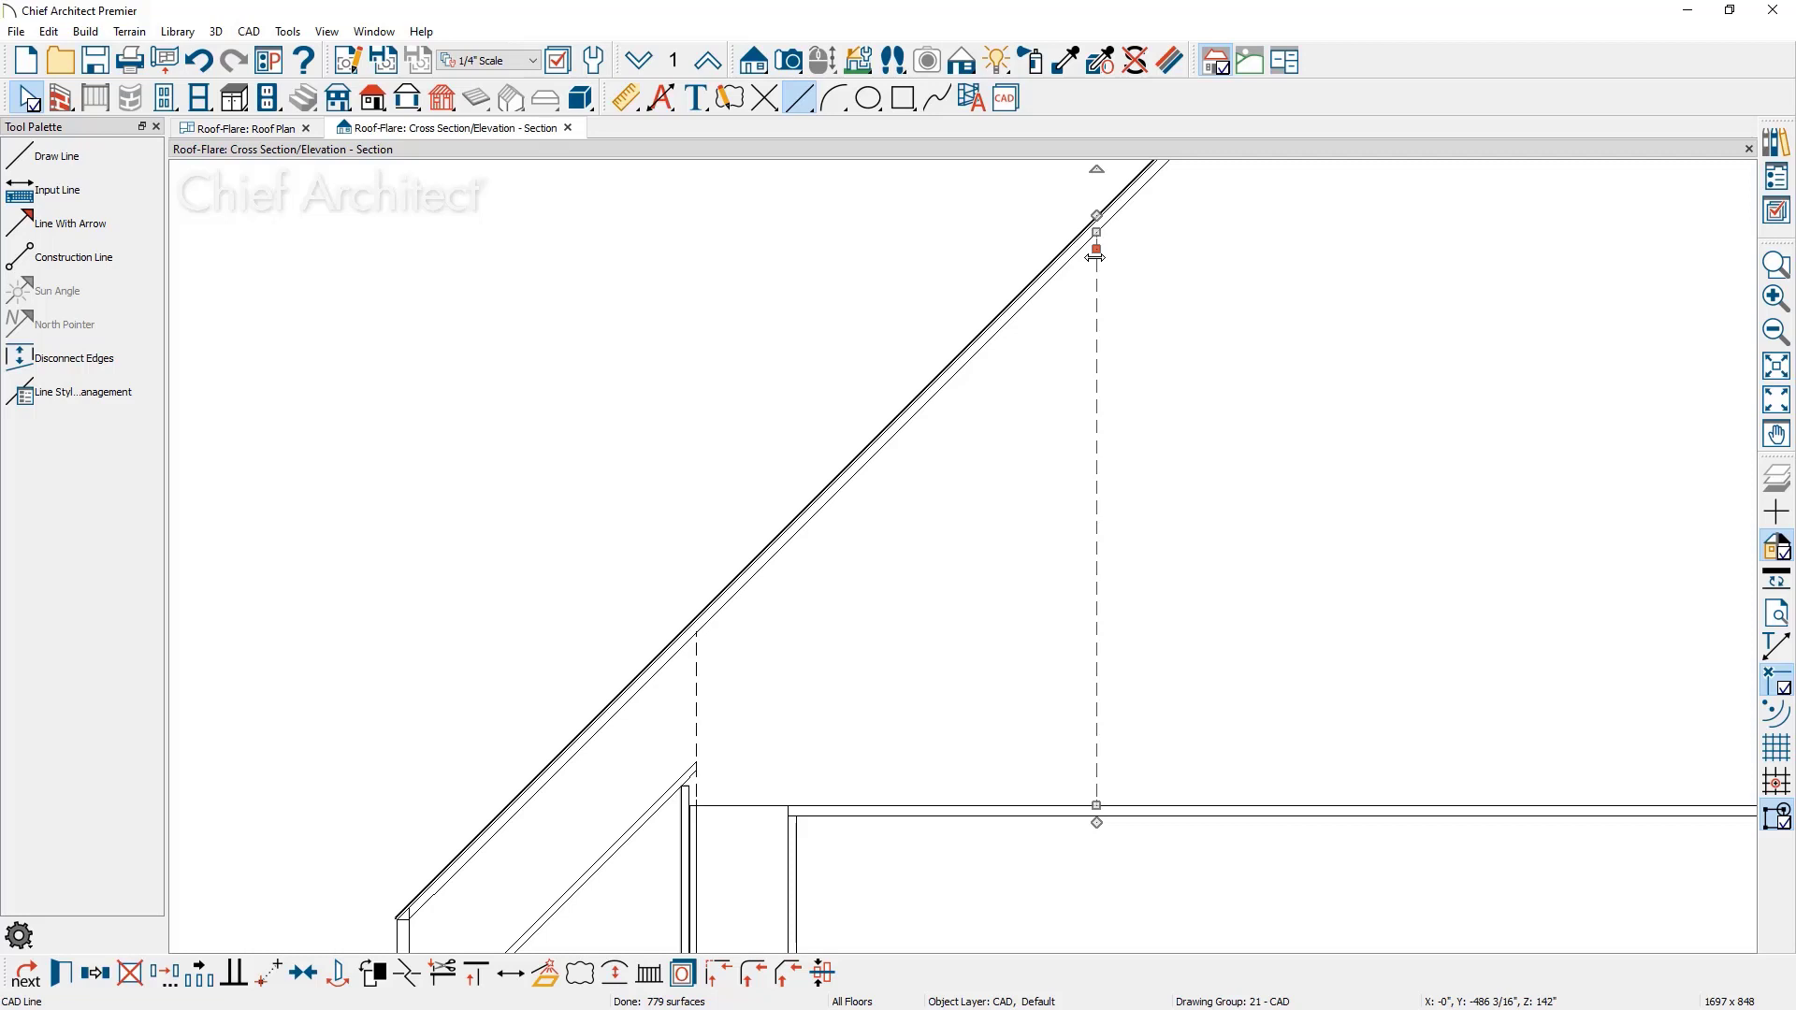
# Draw a vertical CAD line up from the eave corner at the fascia.
pyautogui.moveTo(857, 521); pyautogui.dragTo(908, 393, button='middle')
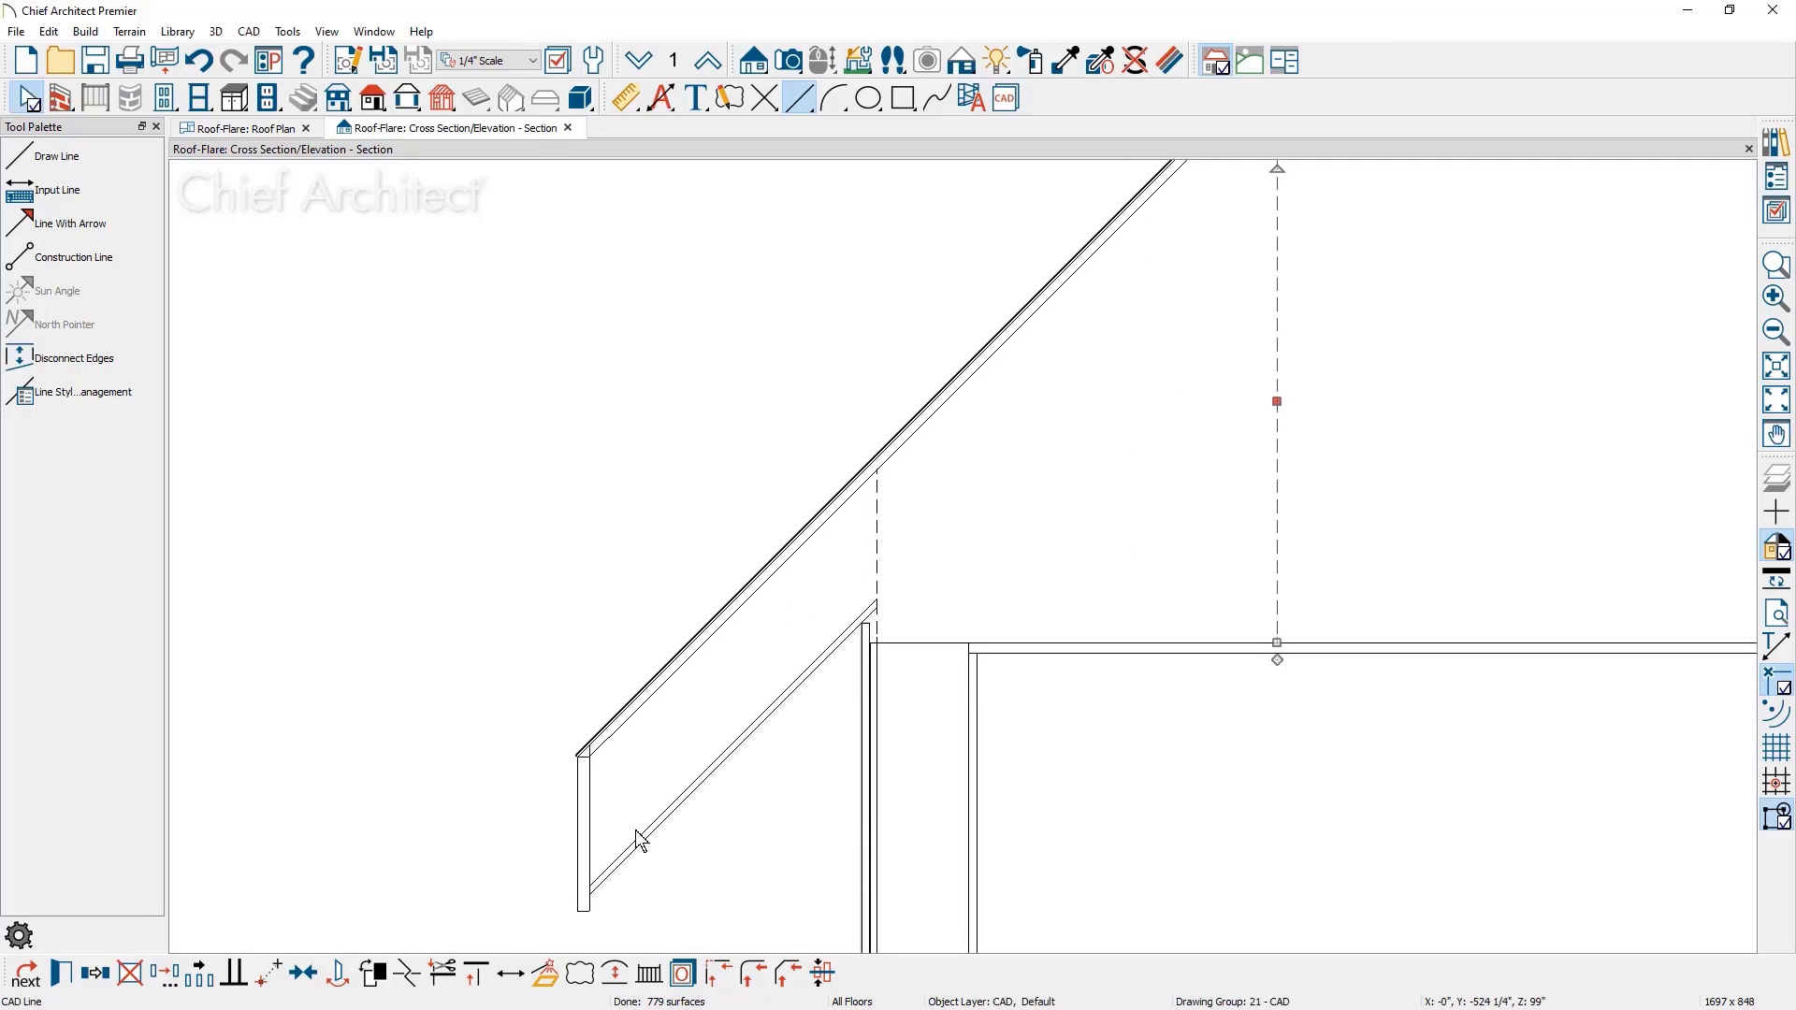
pyautogui.click(810, 102)
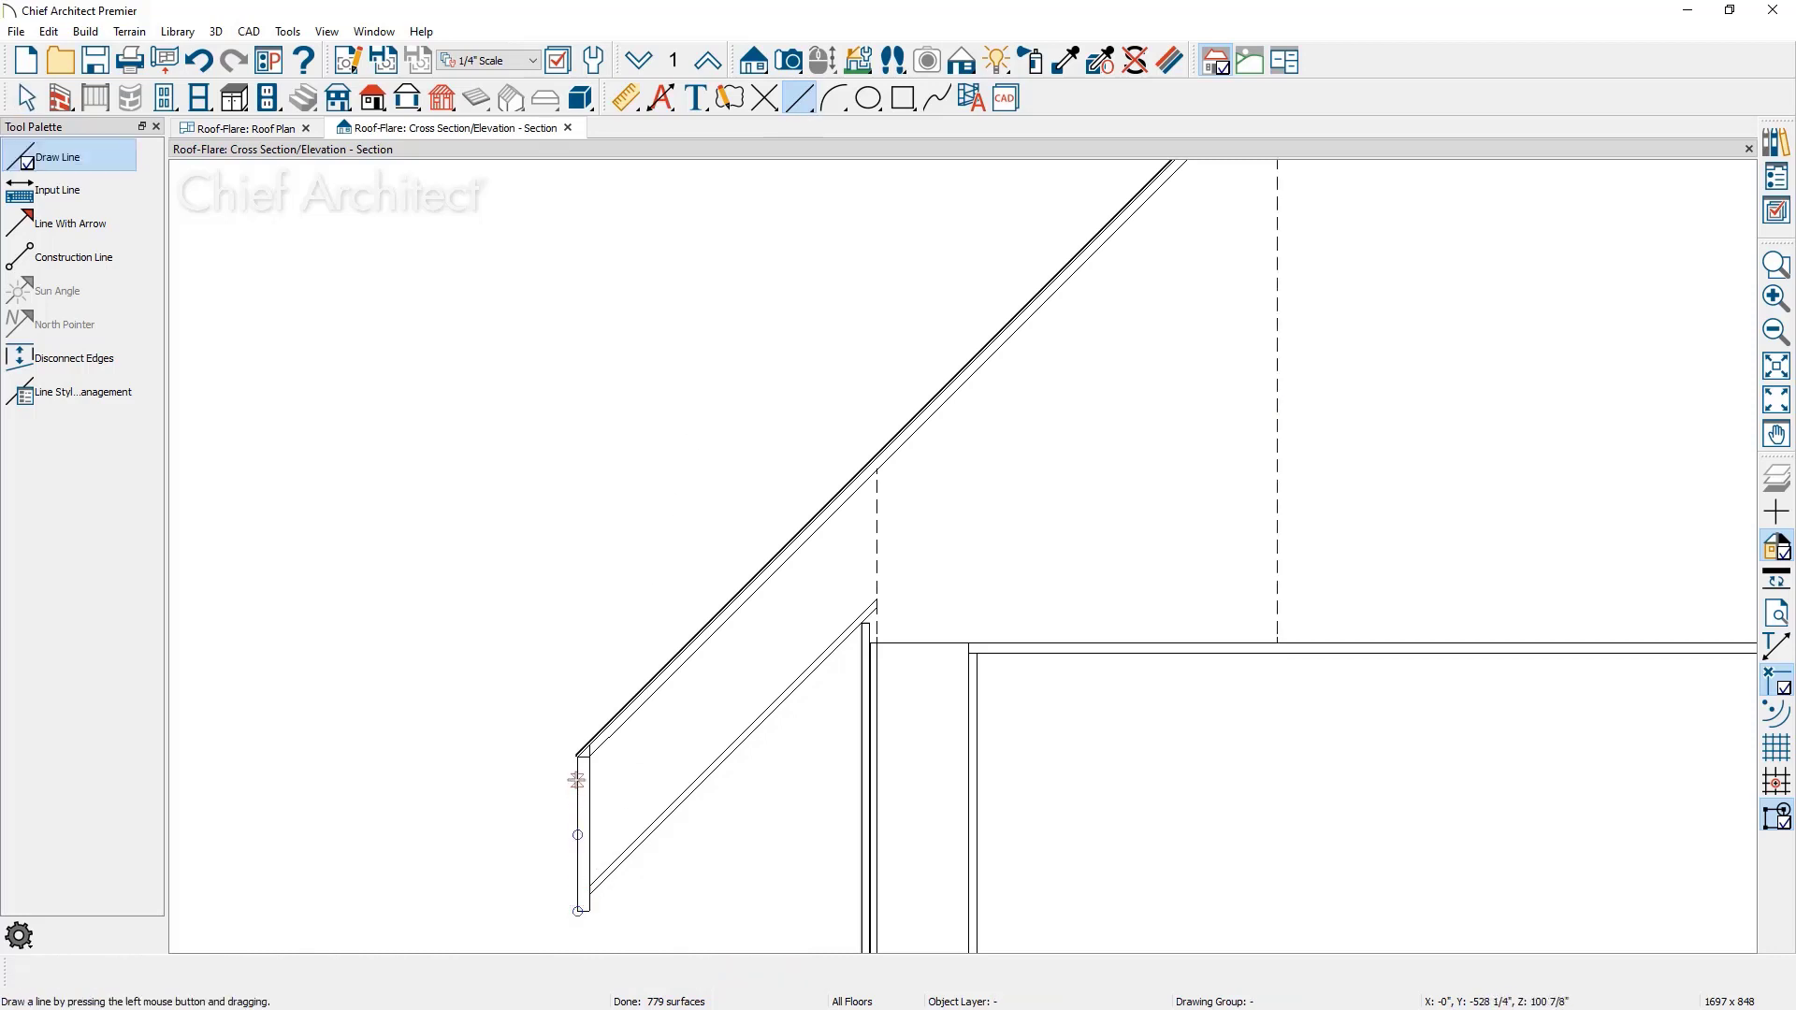
pyautogui.moveTo(577, 754); pyautogui.dragTo(579, 619)
pyautogui.scroll(-1, 578, 619)
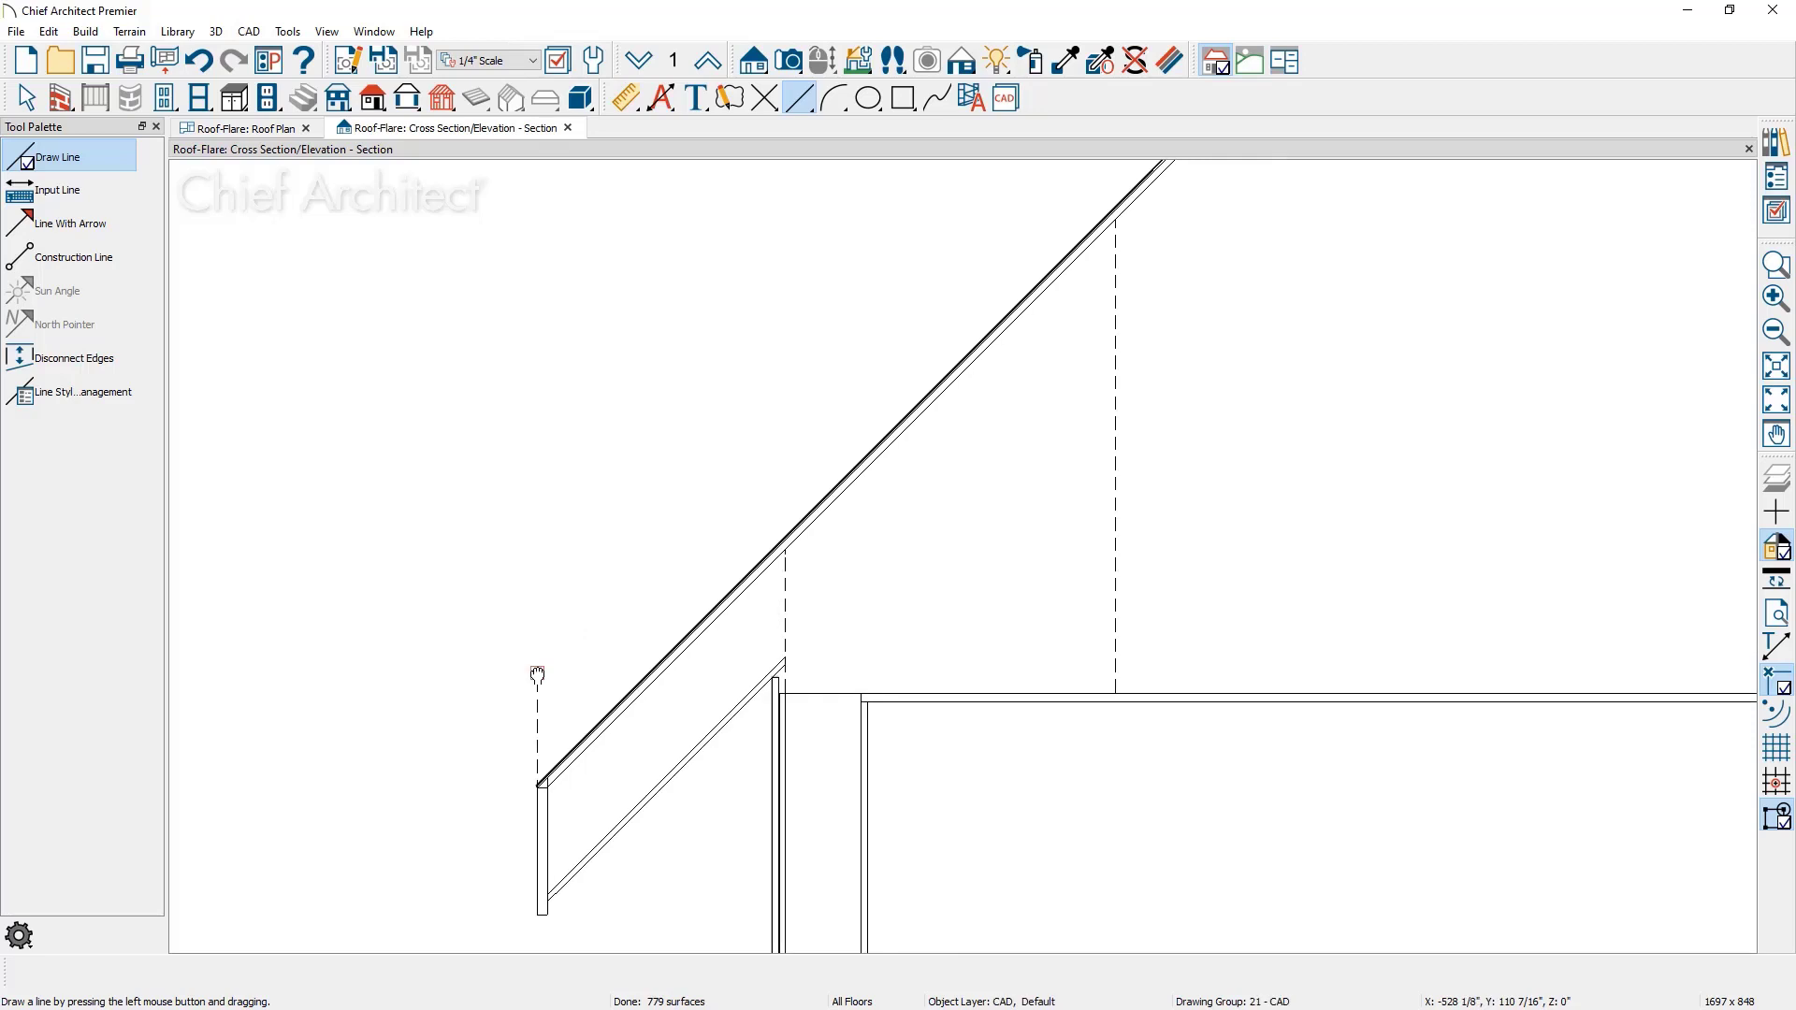
# In Start/Tangent/End mode, draw an arc from the roof reference point out past the eave.
pyautogui.click(50, 35)
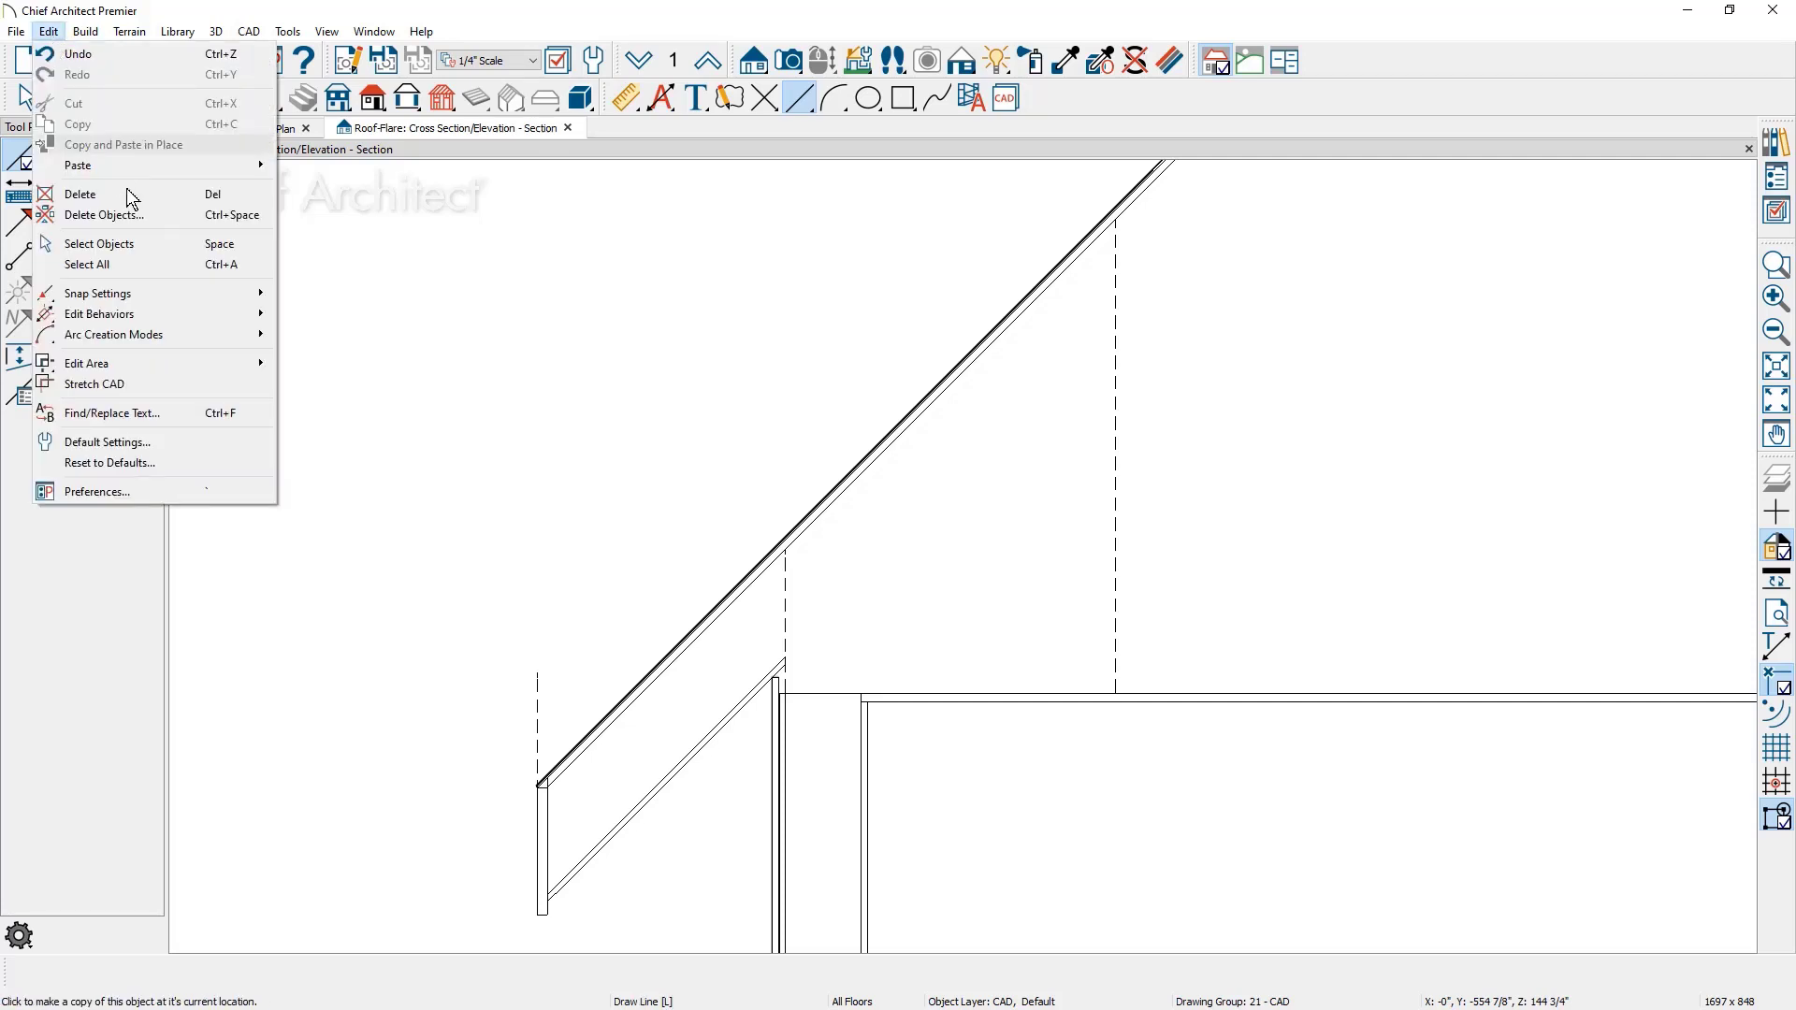
pyautogui.moveTo(114, 335)
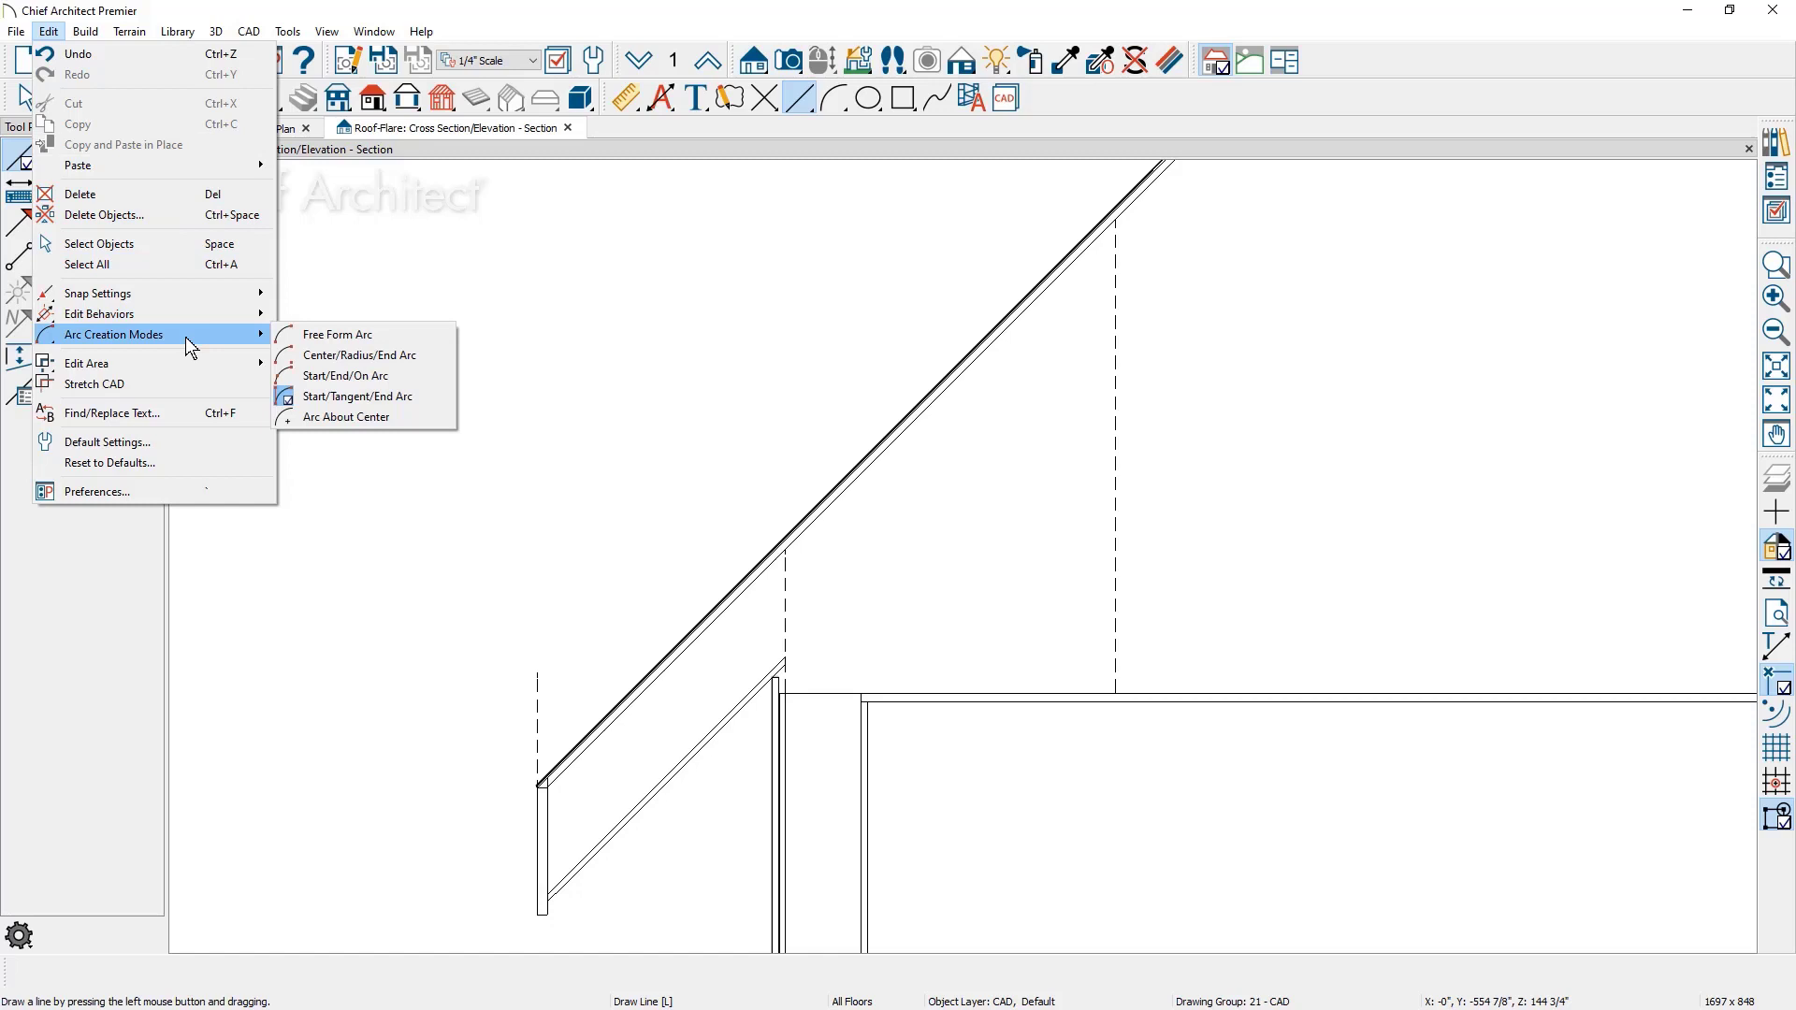
pyautogui.click(432, 395)
pyautogui.click(832, 101)
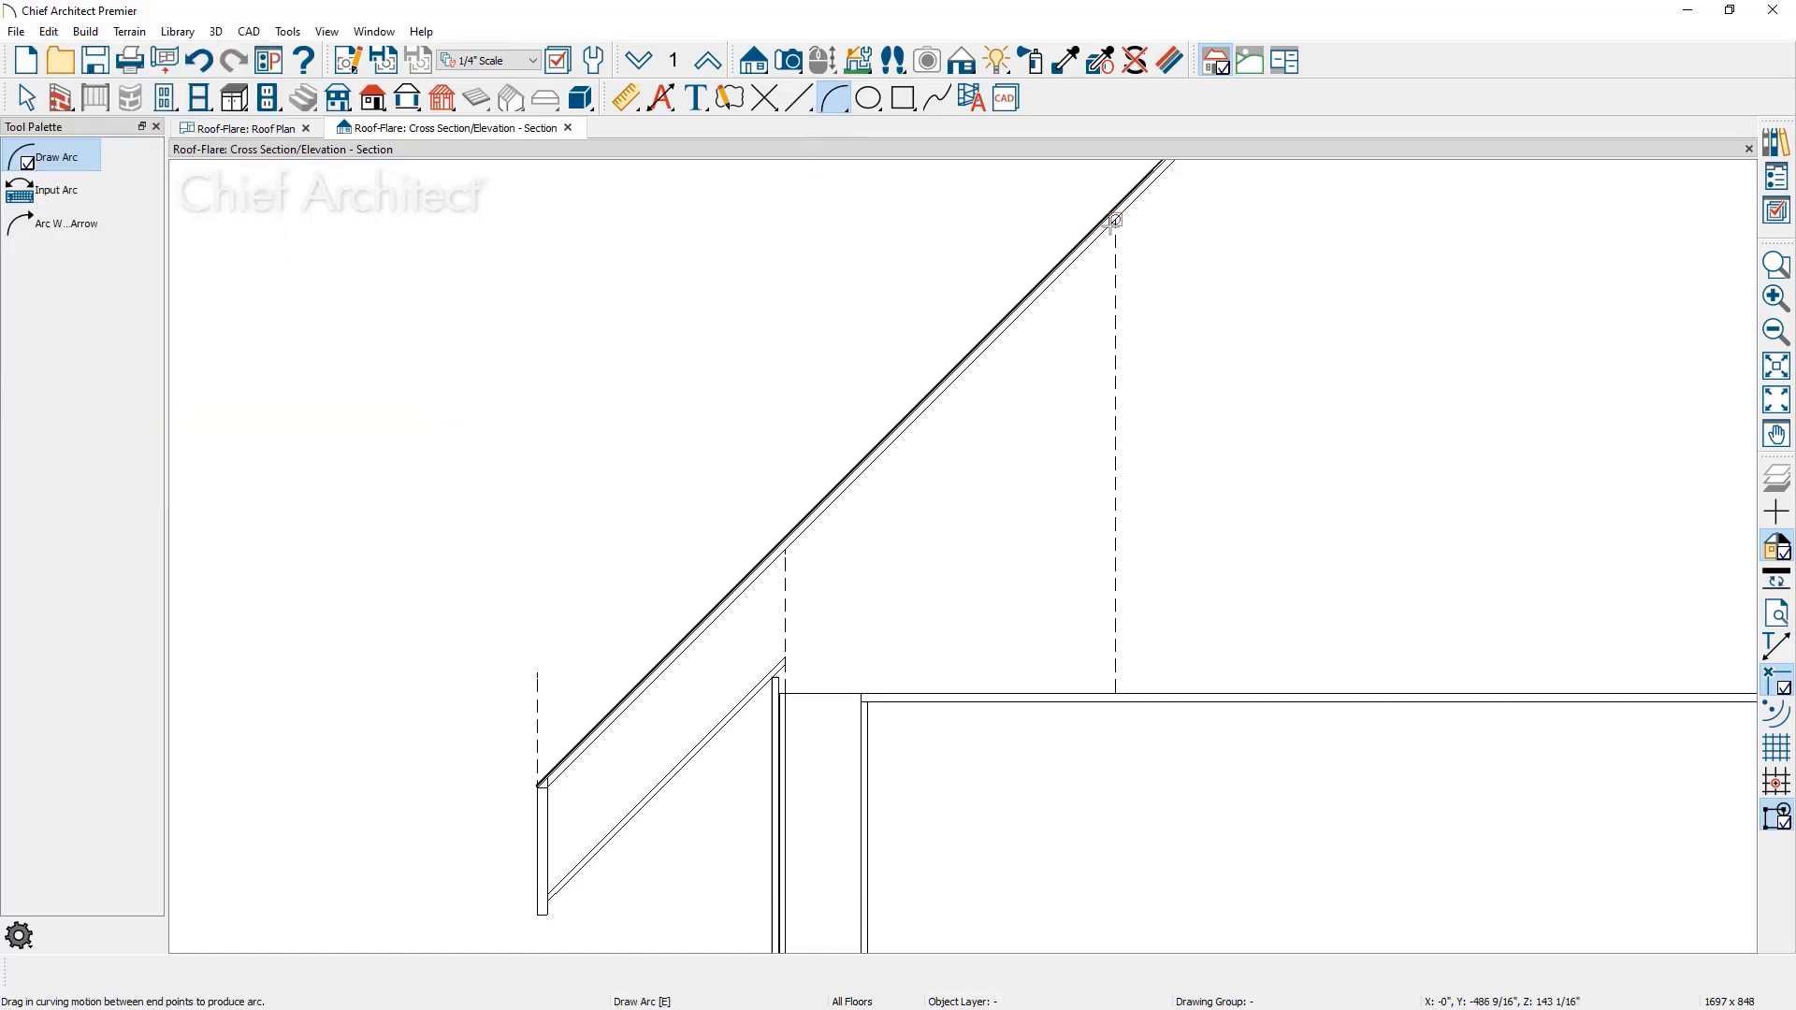
pyautogui.moveTo(1113, 220); pyautogui.dragTo(540, 790)
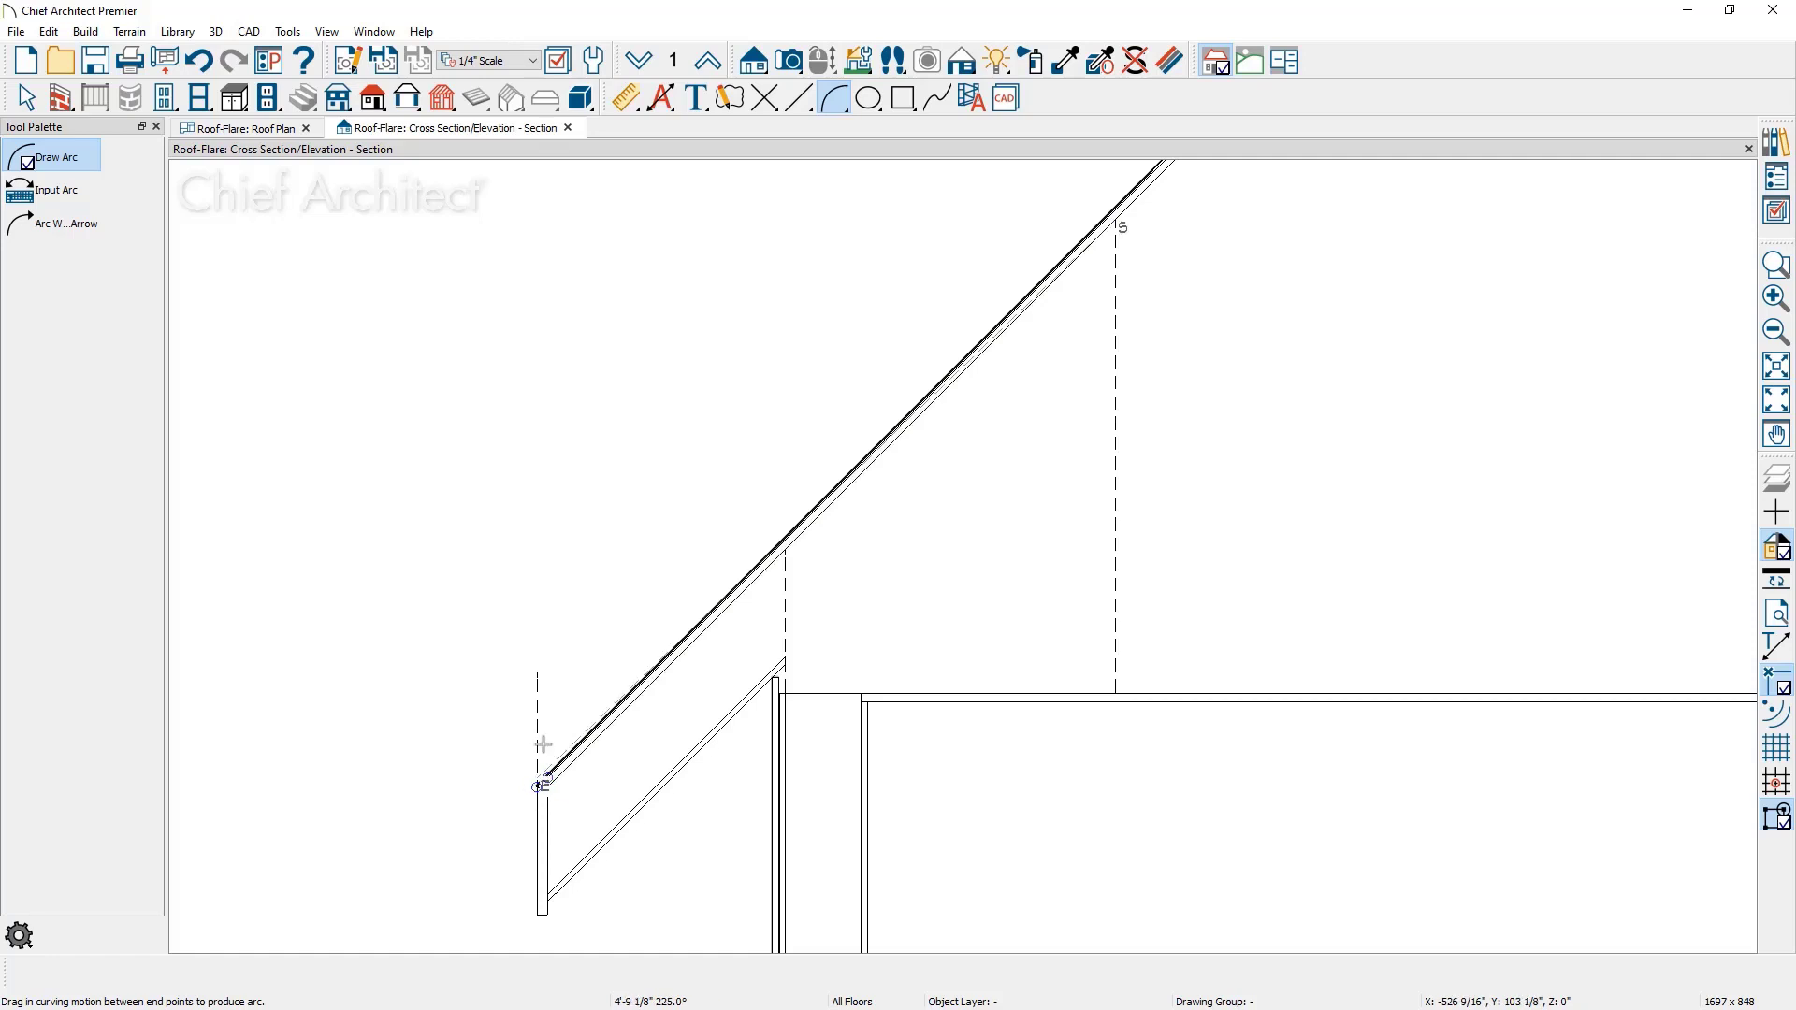
pyautogui.moveTo(540, 790)
pyautogui.mouseDown()
pyautogui.moveTo(496, 509)
pyautogui.moveTo(479, 525)
pyautogui.mouseUp()
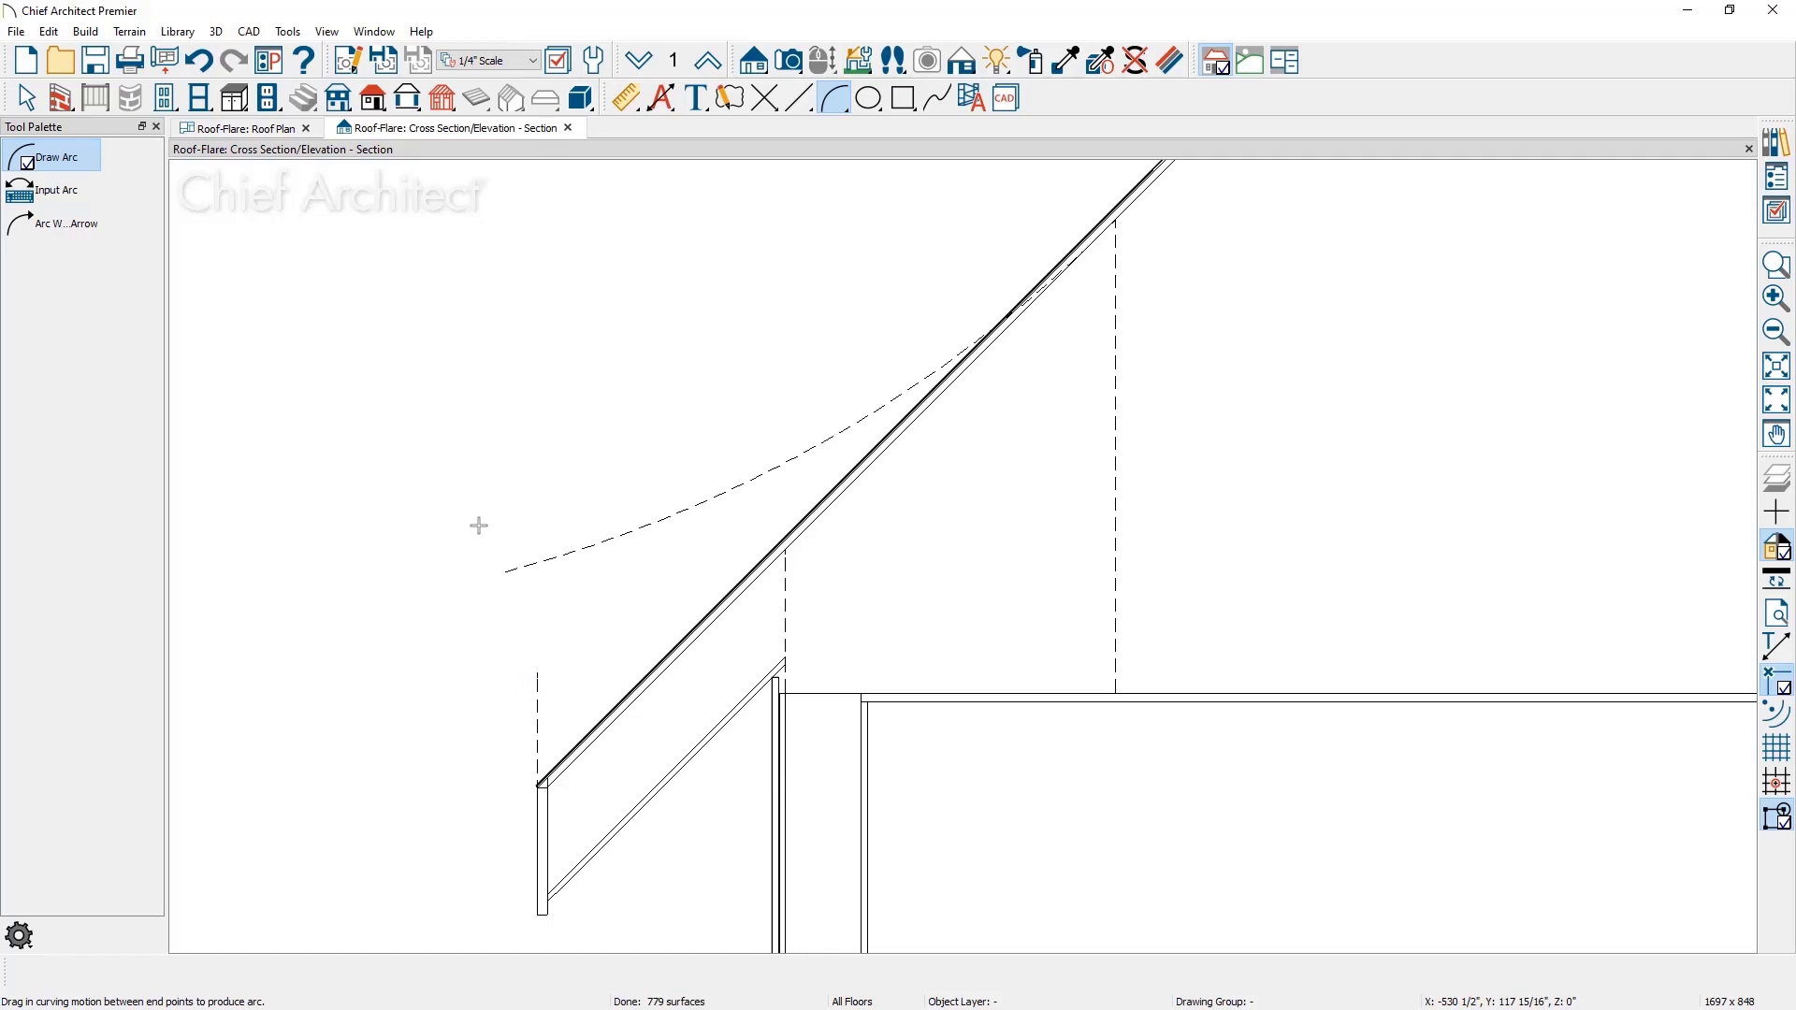
pyautogui.press('space')
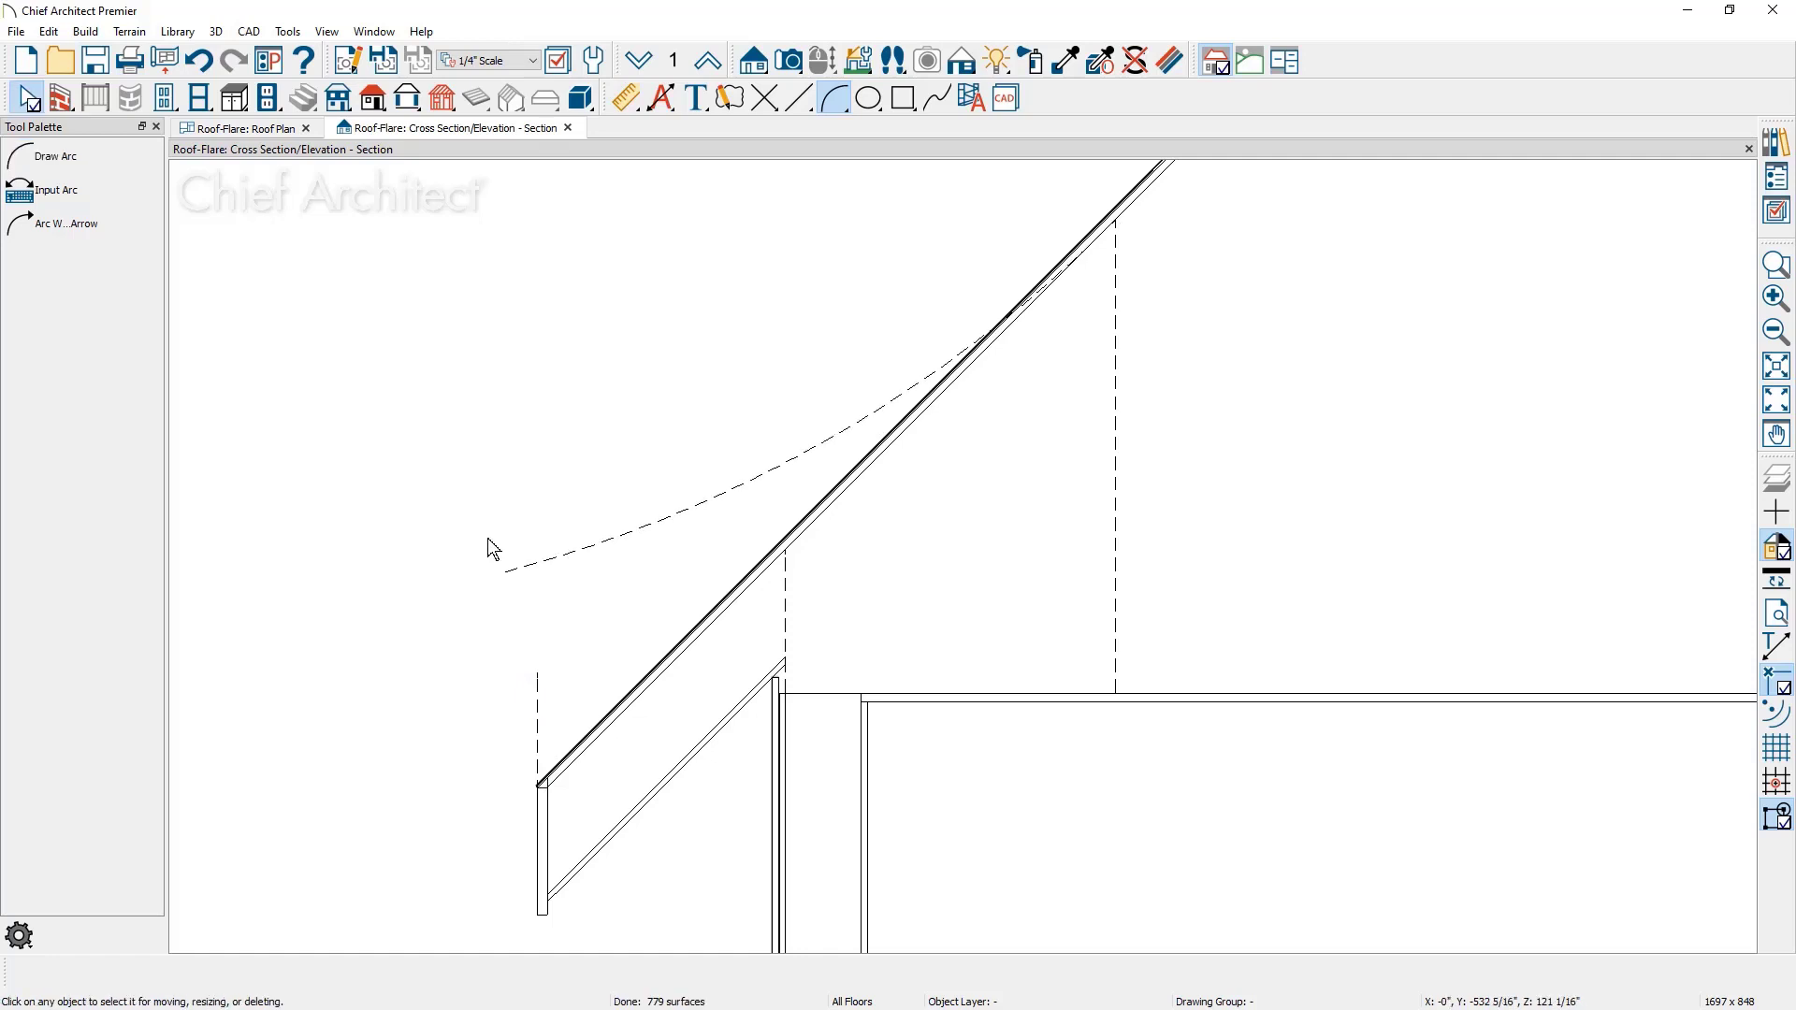
# Set the flare arc's radius to 96" in Arc Specification and apply it.
pyautogui.doubleClick(535, 580)
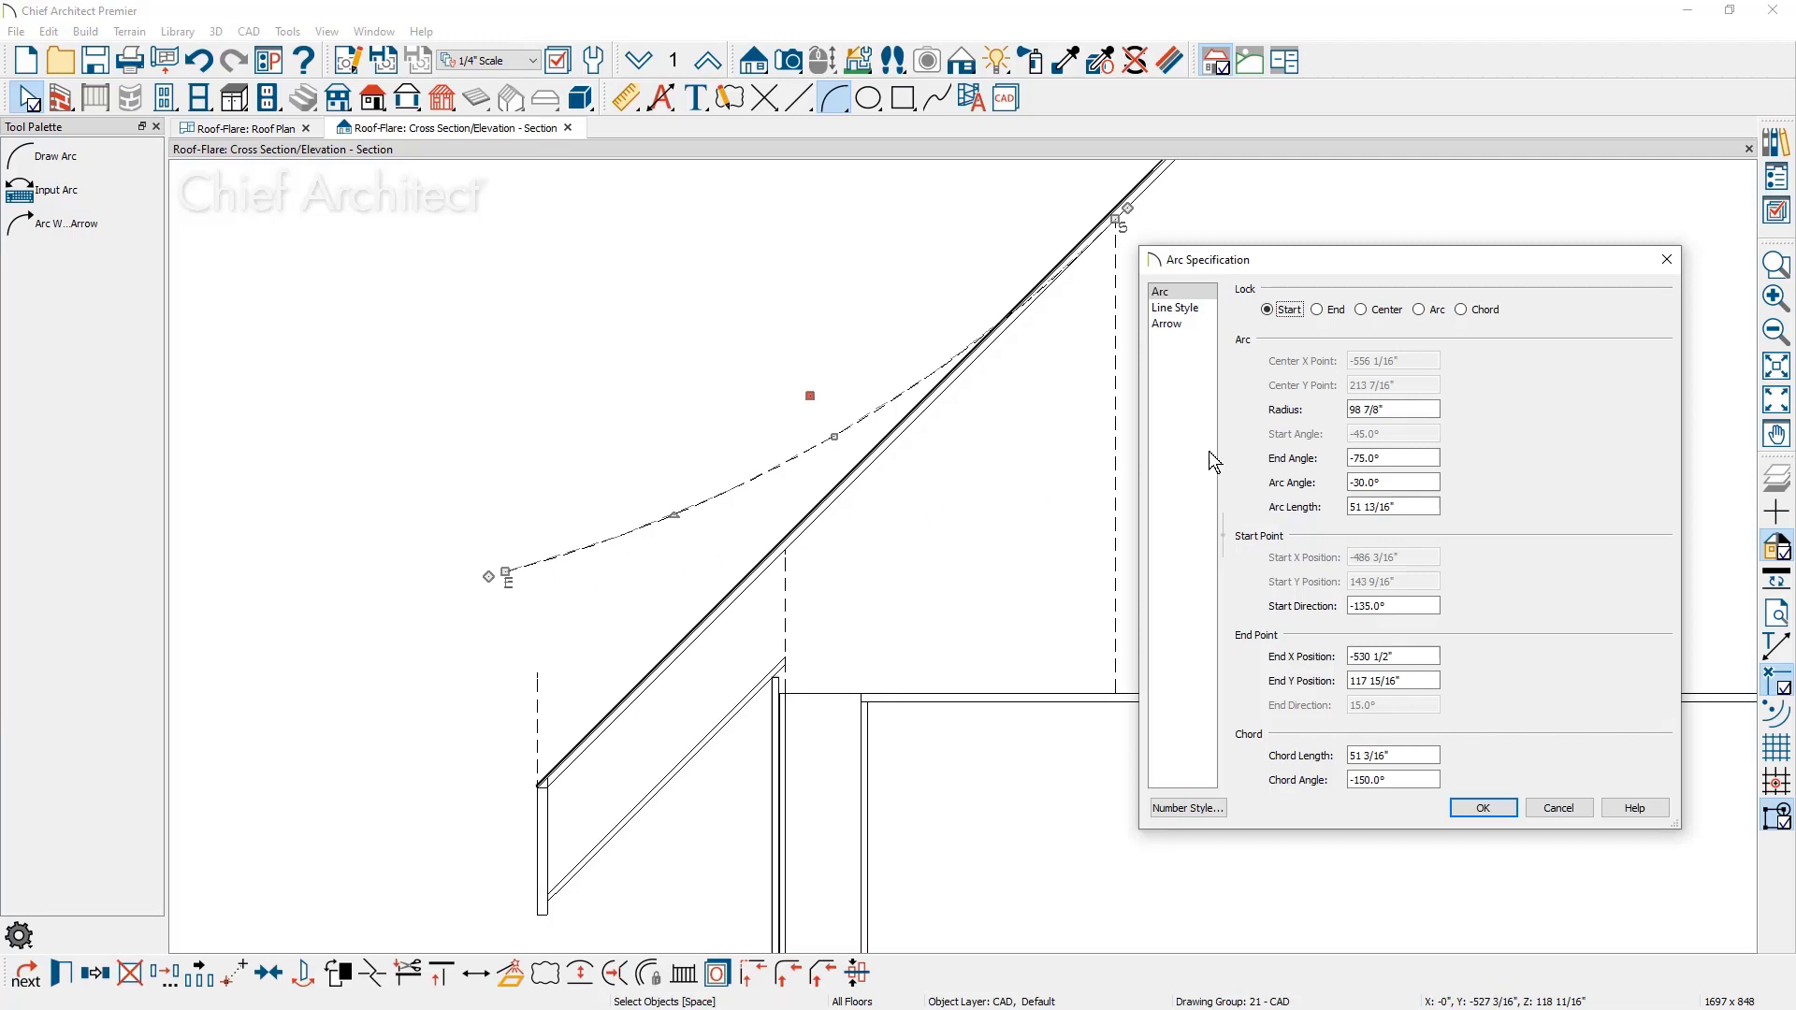
pyautogui.doubleClick(1349, 409)
pyautogui.write('96')
pyautogui.click(1371, 410)
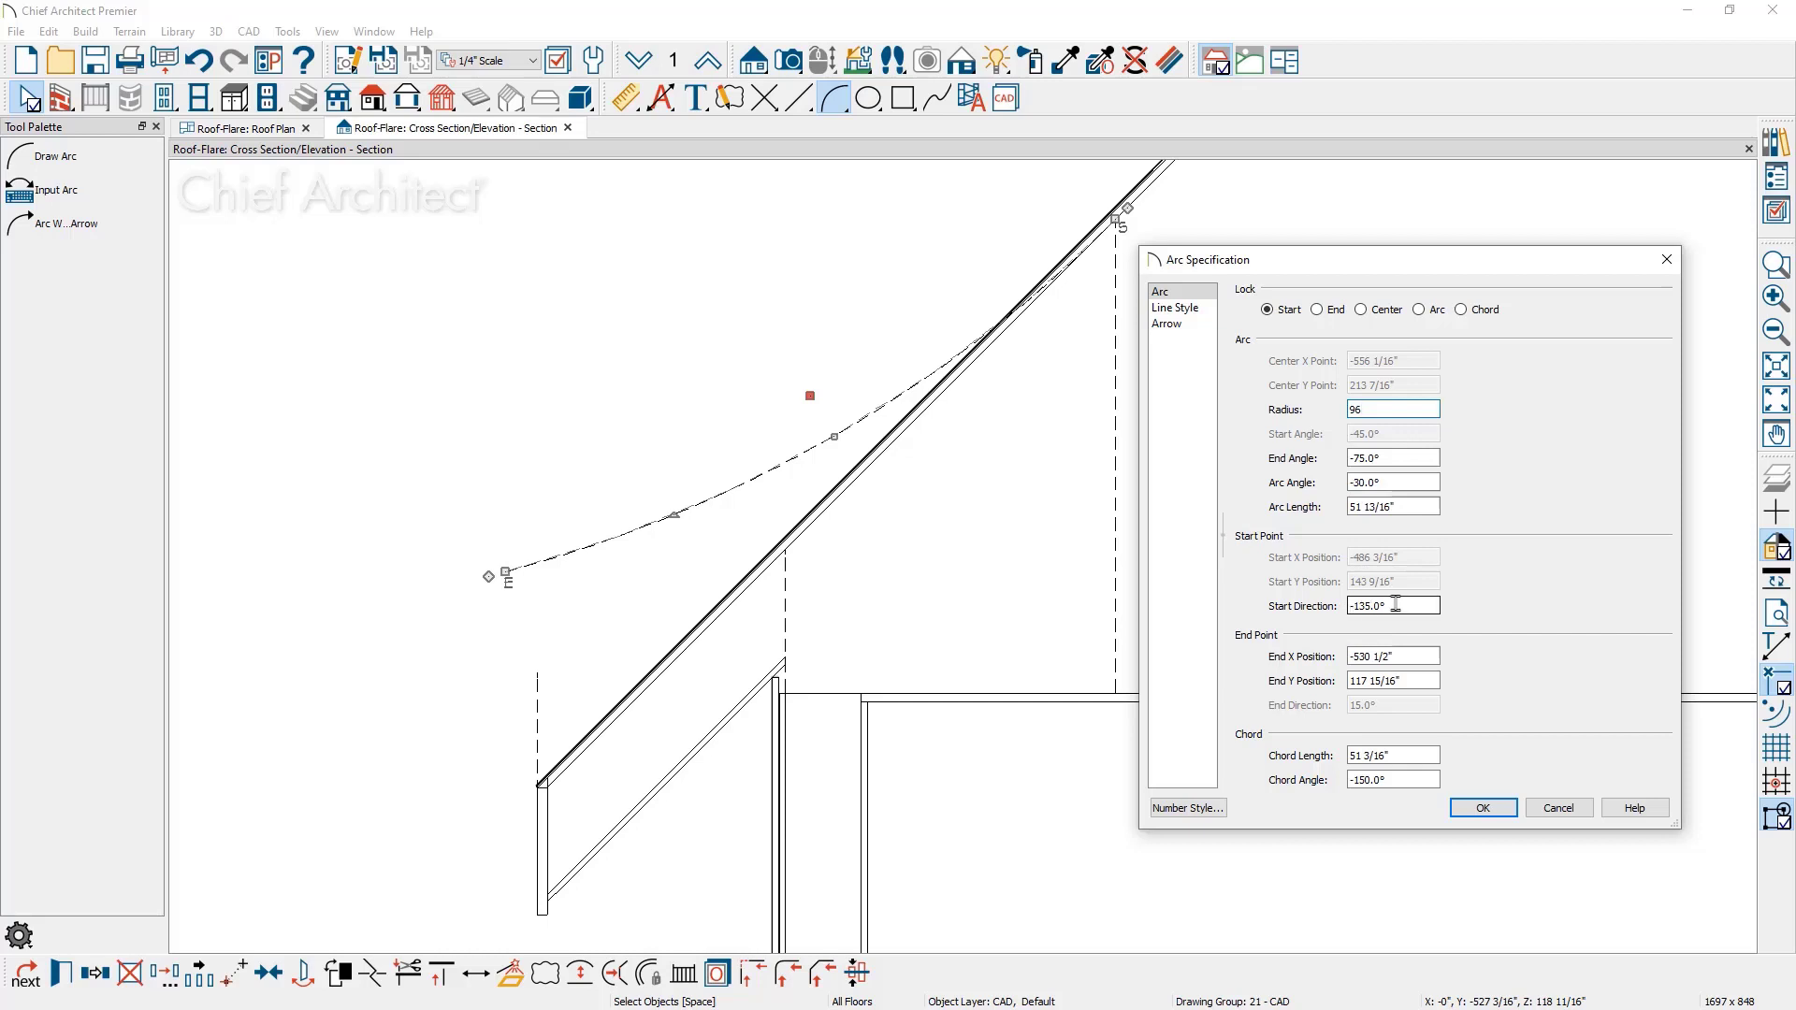
pyautogui.write('"')
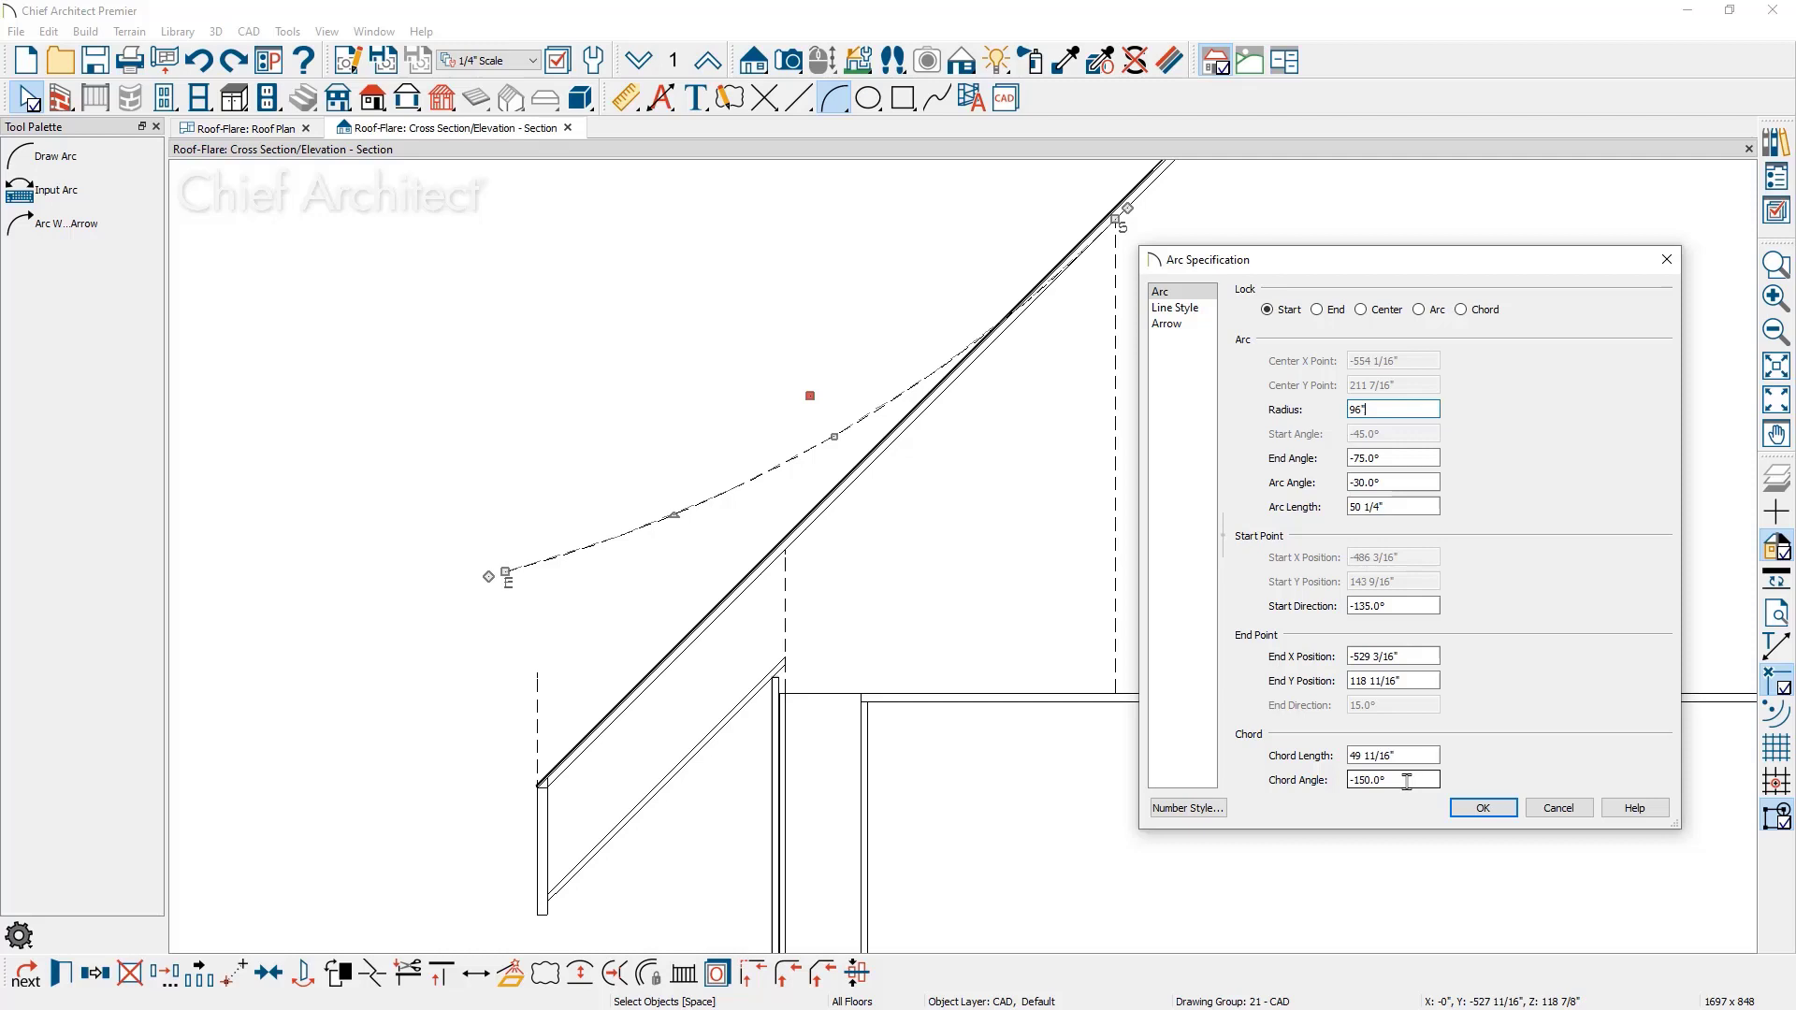
pyautogui.click(1462, 808)
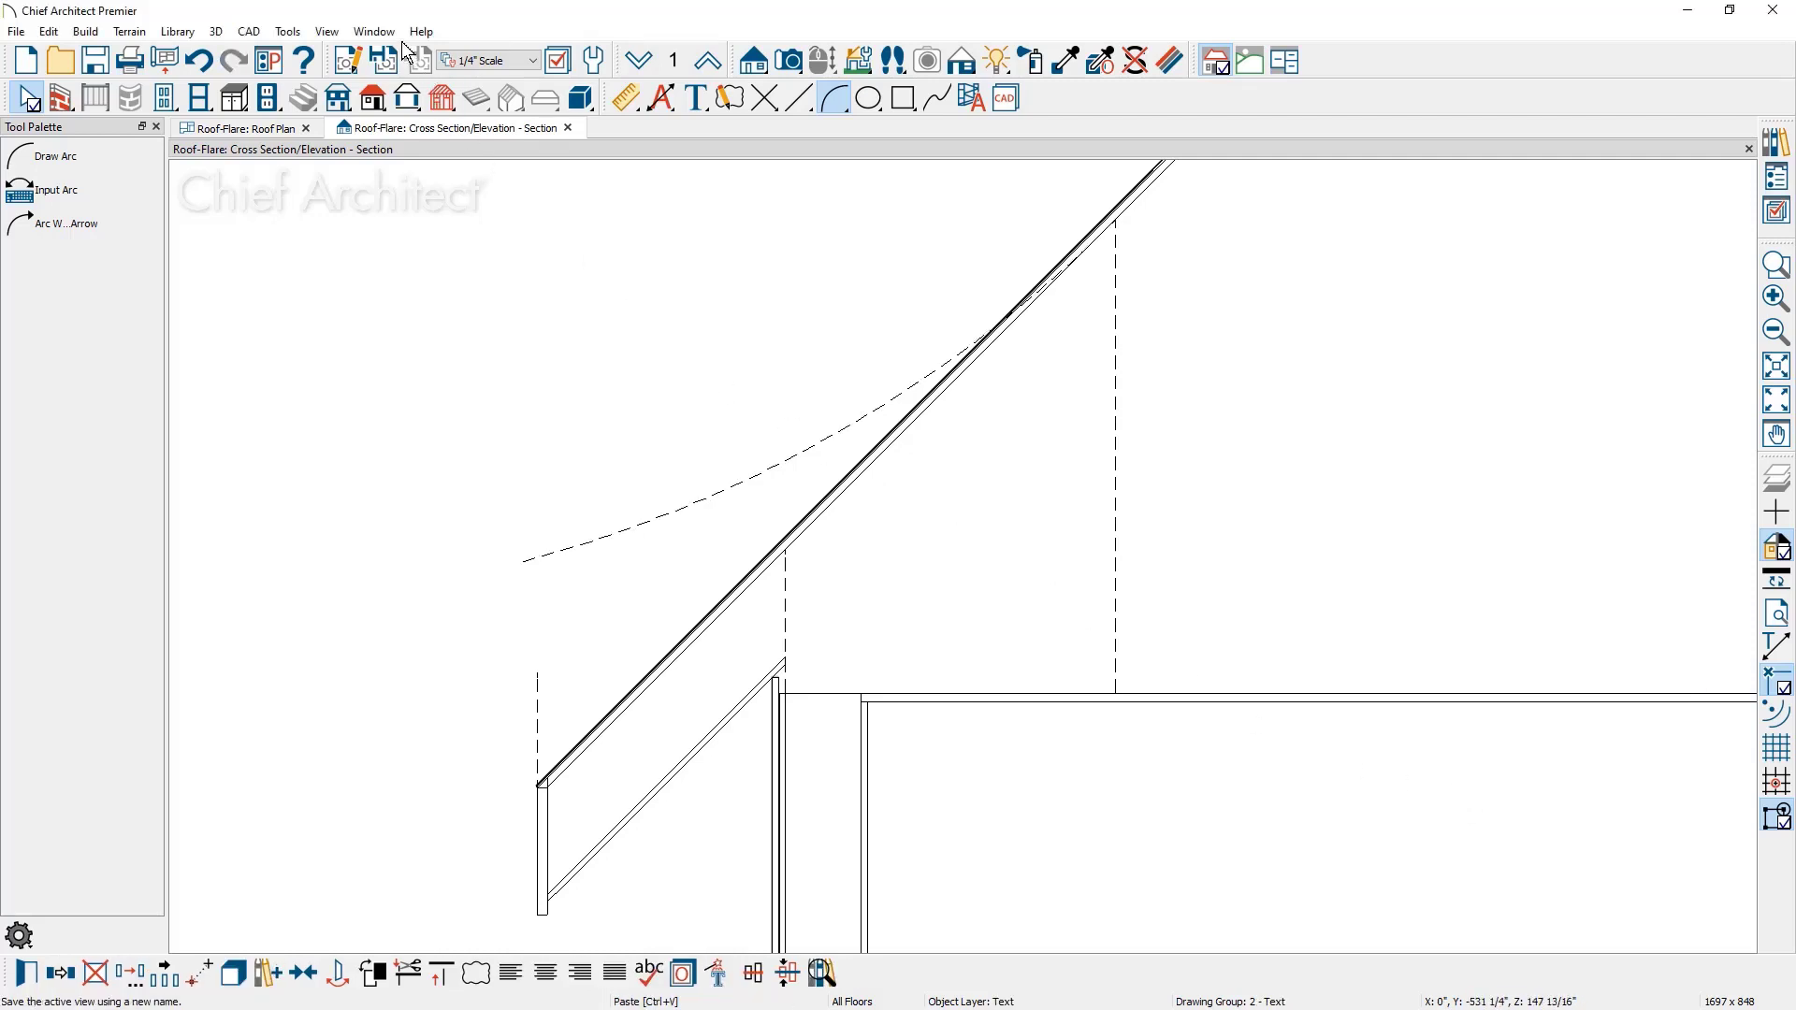
# Tile plan and section views vertically, then paste a copy of the lower roof plane in place.
pyautogui.click(374, 32)
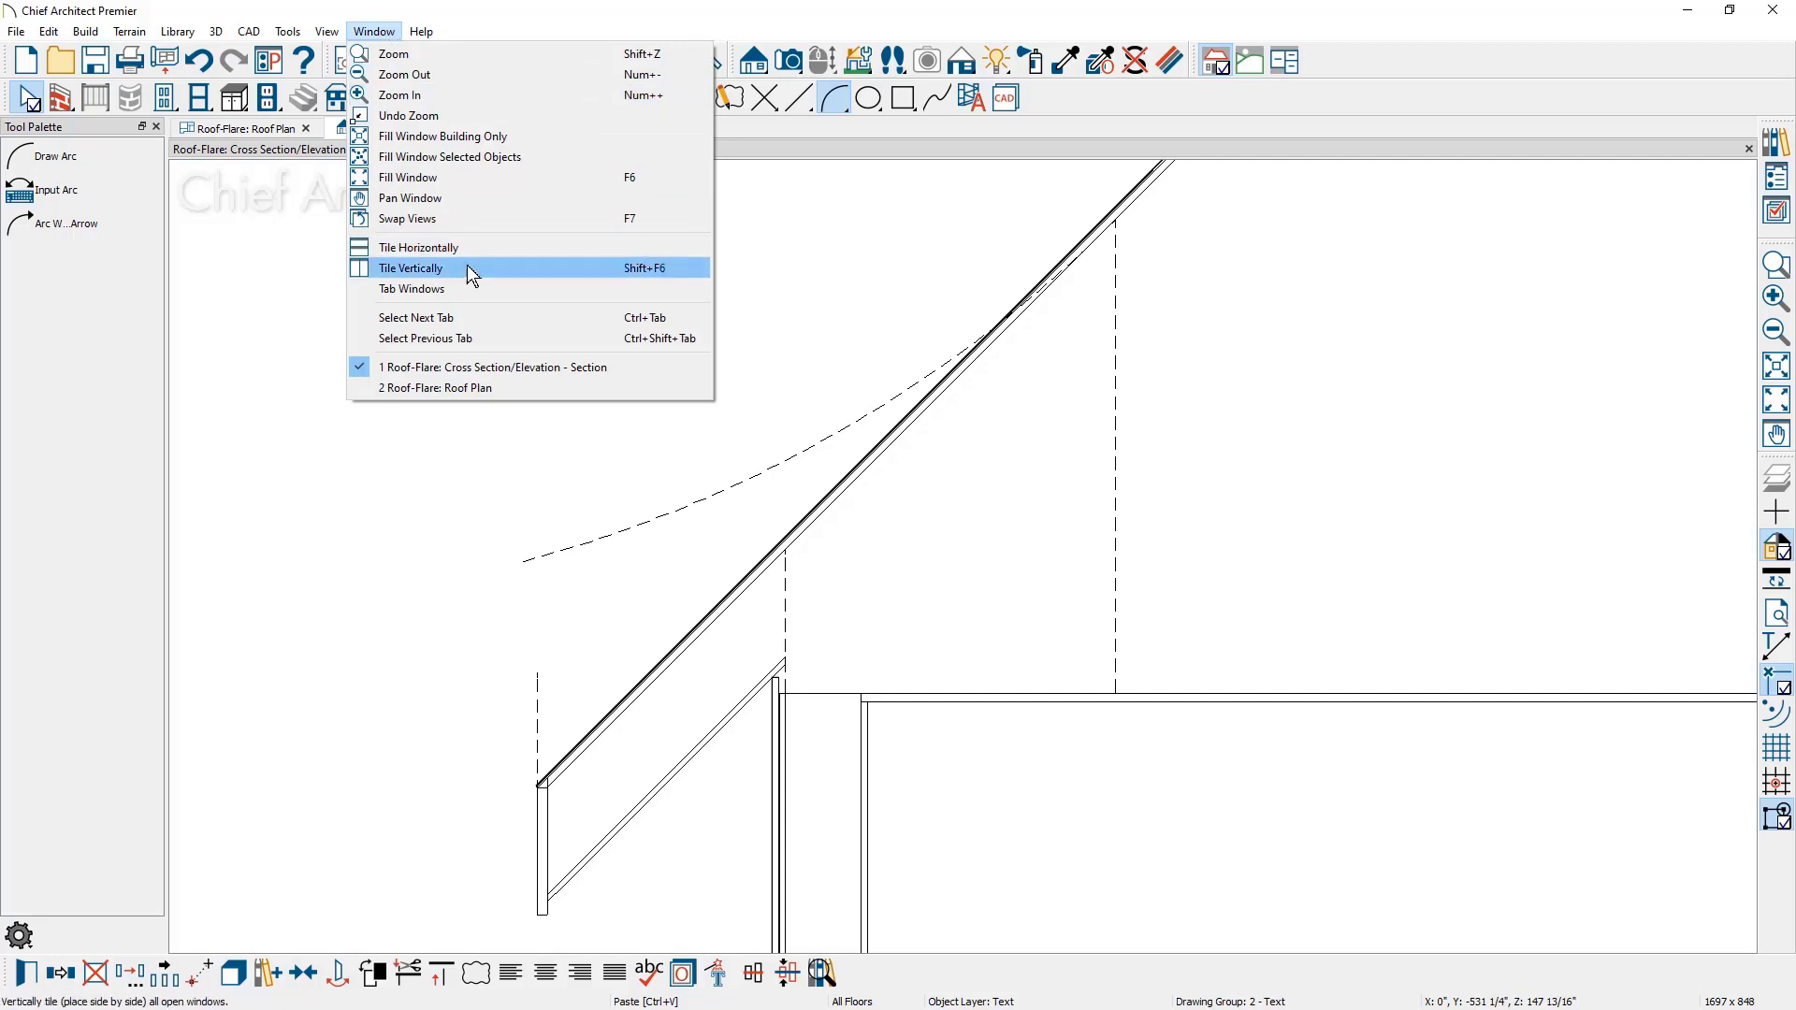
pyautogui.click(578, 271)
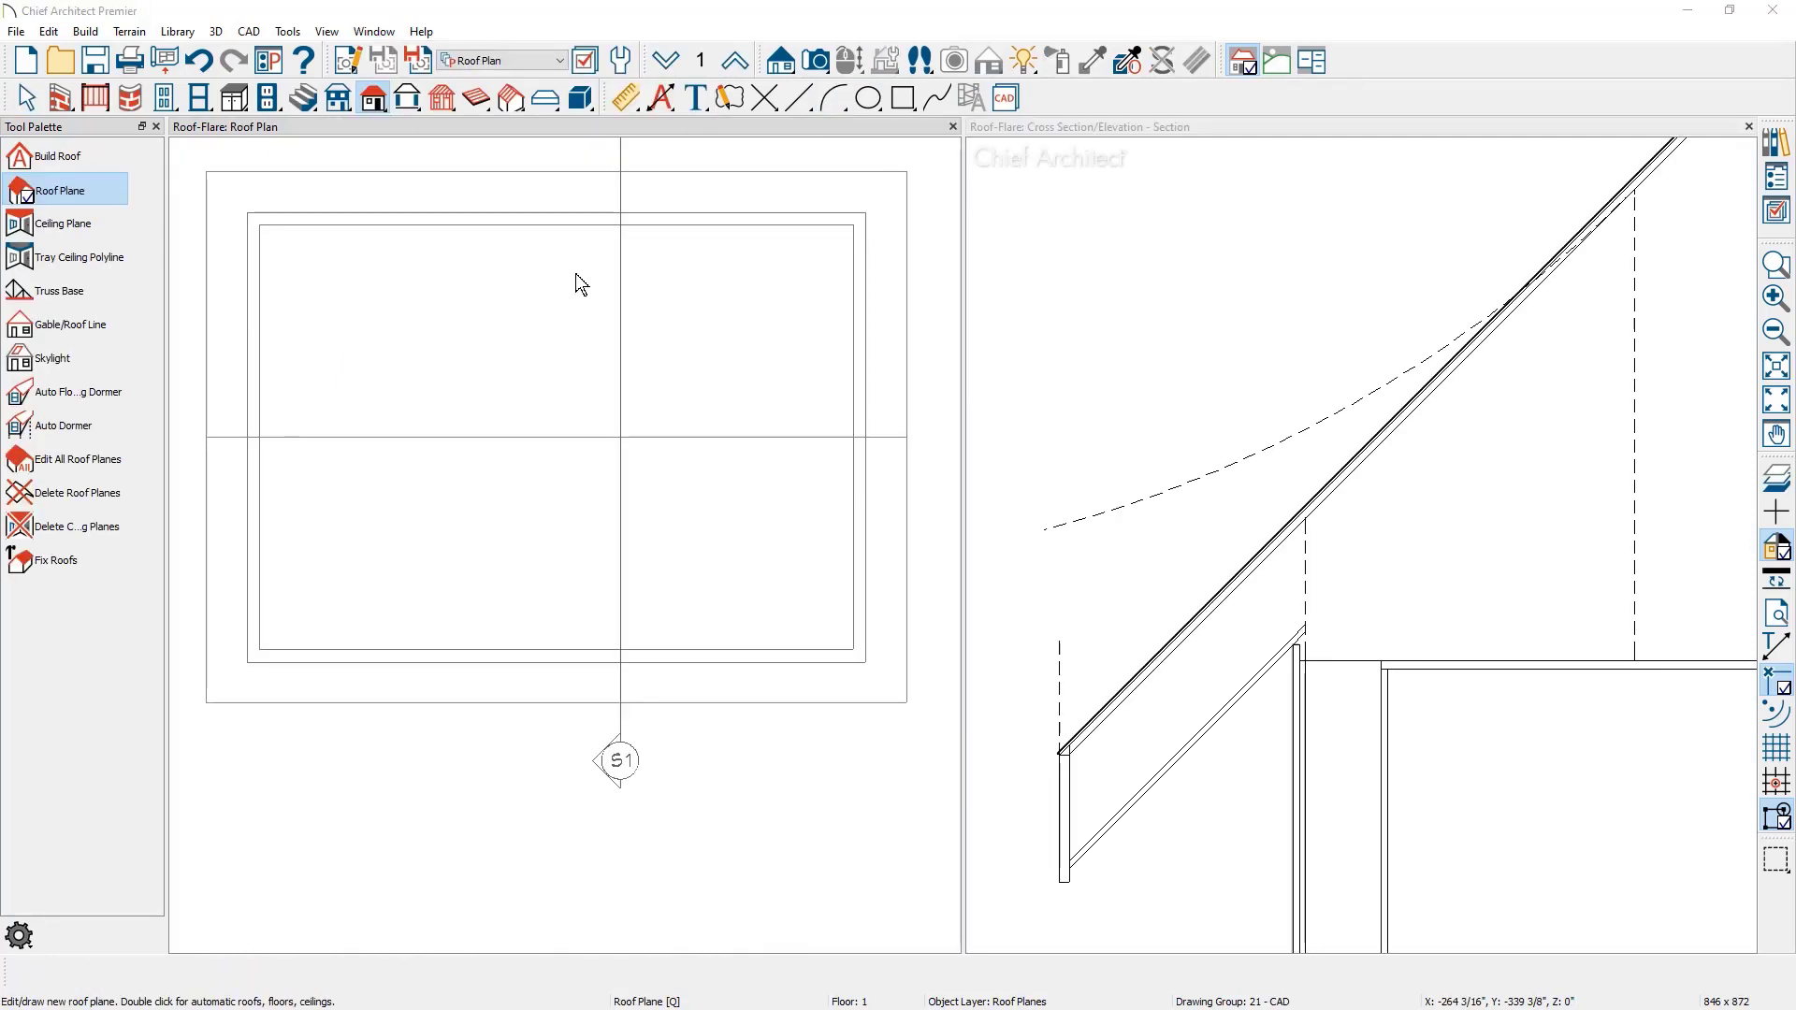
pyautogui.click(492, 703)
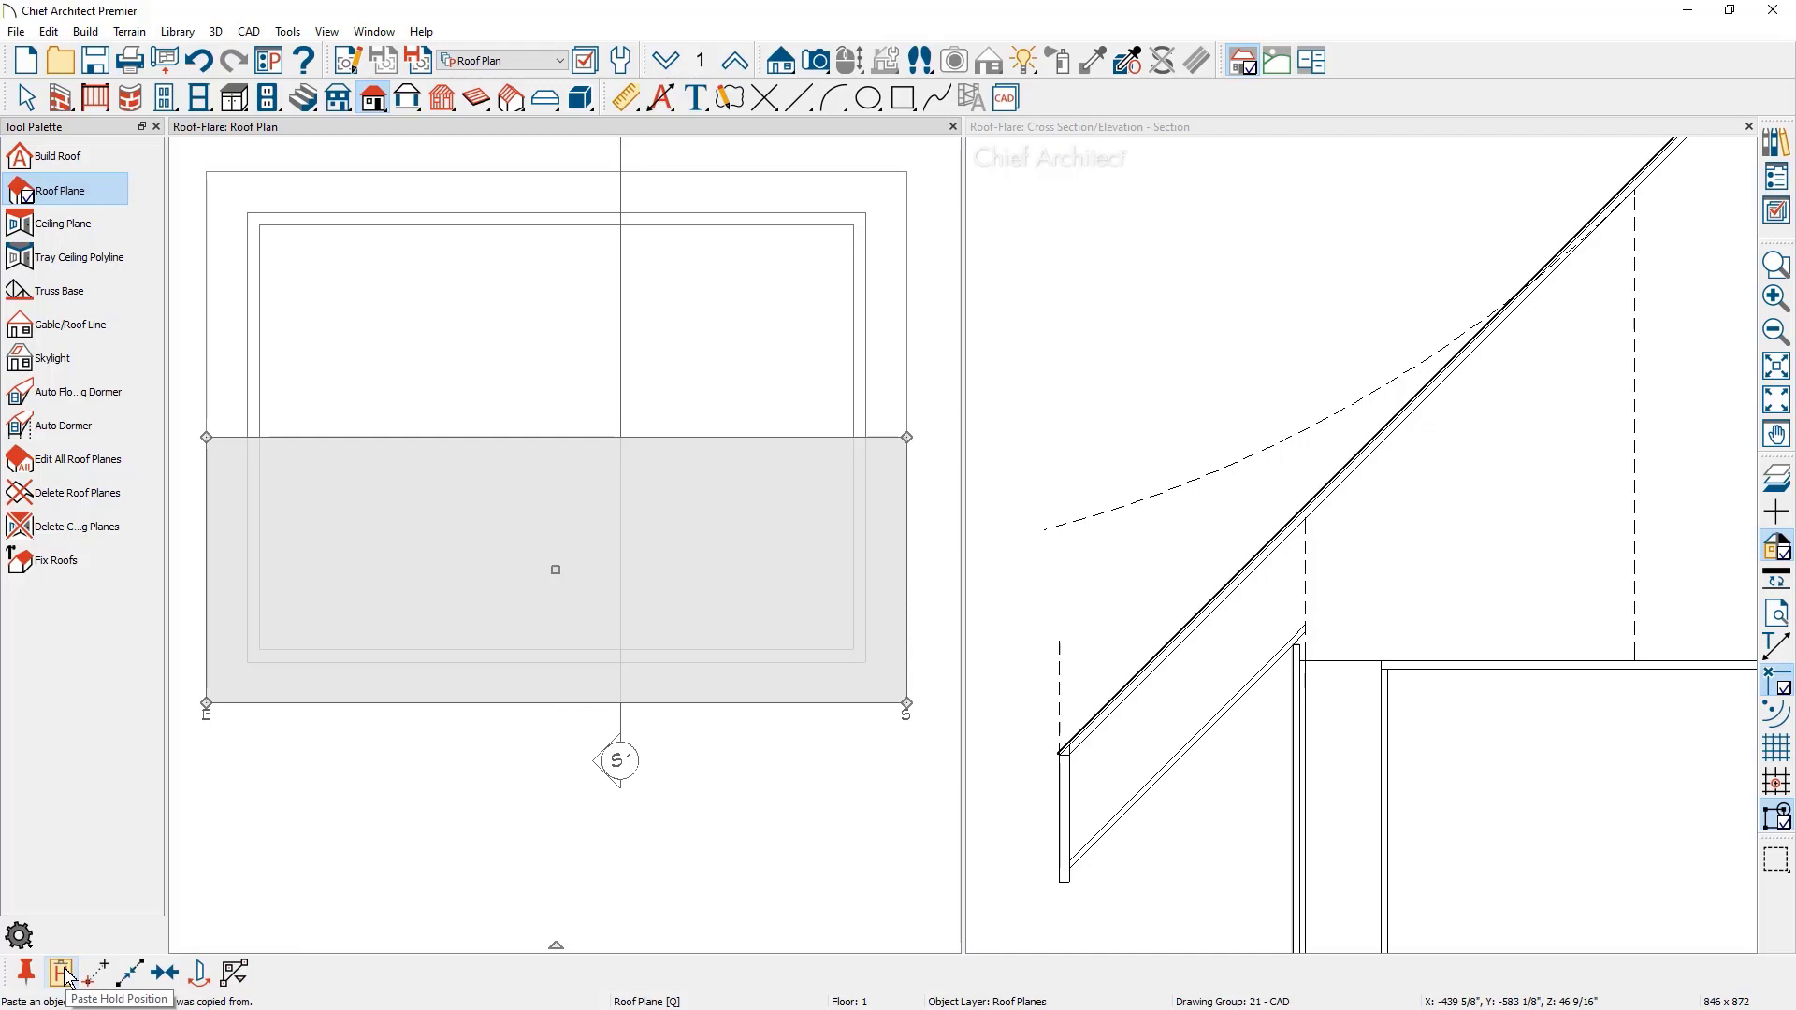
pyautogui.click(66, 977)
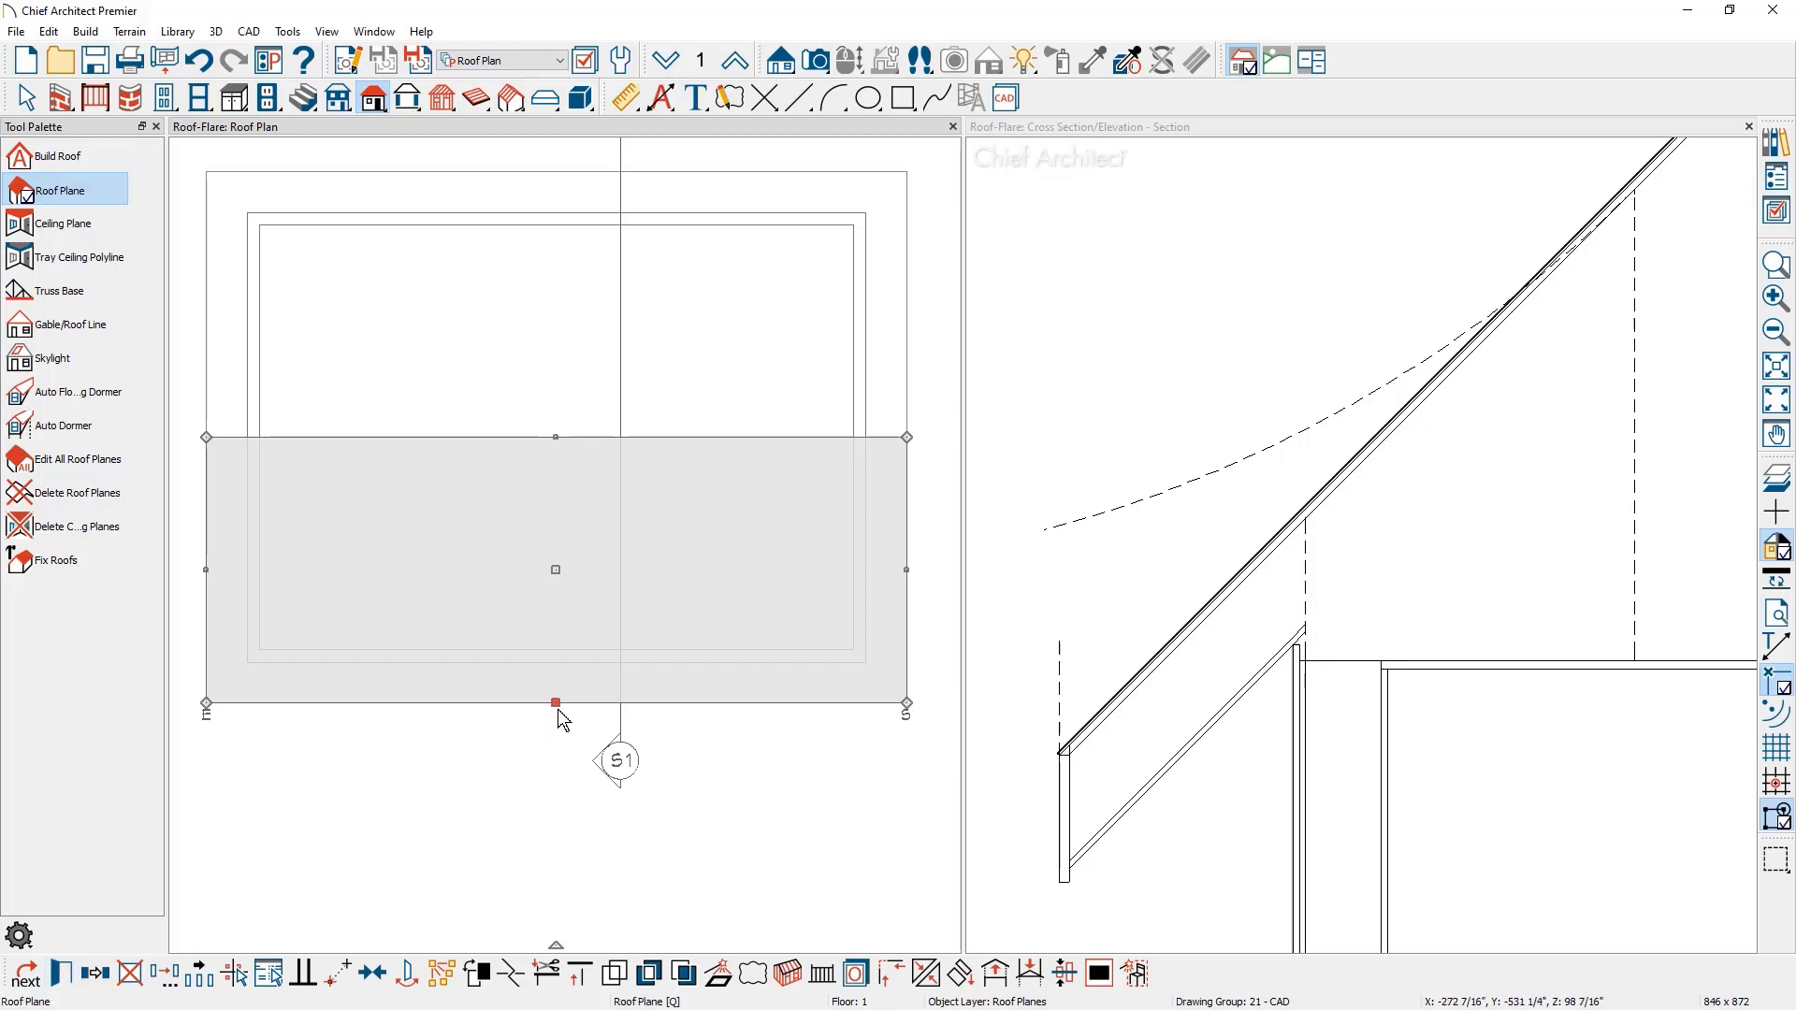
# Resize the copied roof plane's edges with a 24" offset into a narrow eave strip.
pyautogui.moveTo(555, 703); pyautogui.dragTo(550, 663)
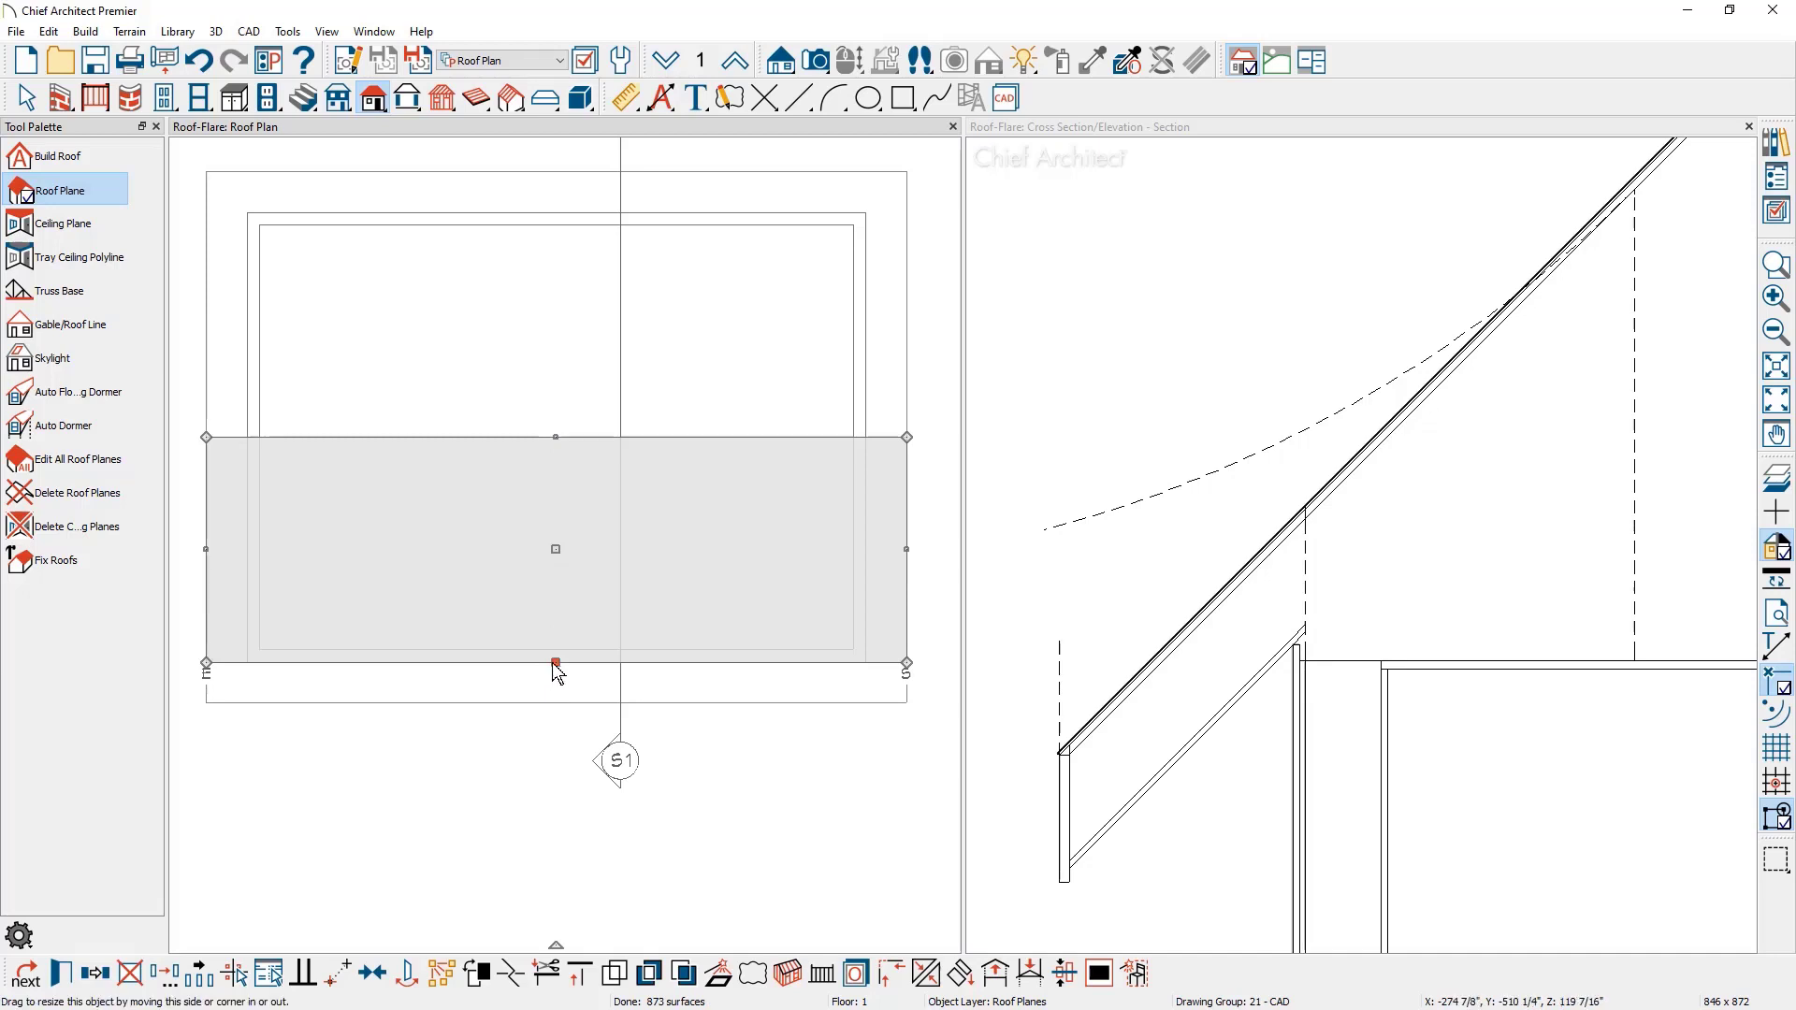
pyautogui.moveTo(551, 669); pyautogui.dragTo(548, 618)
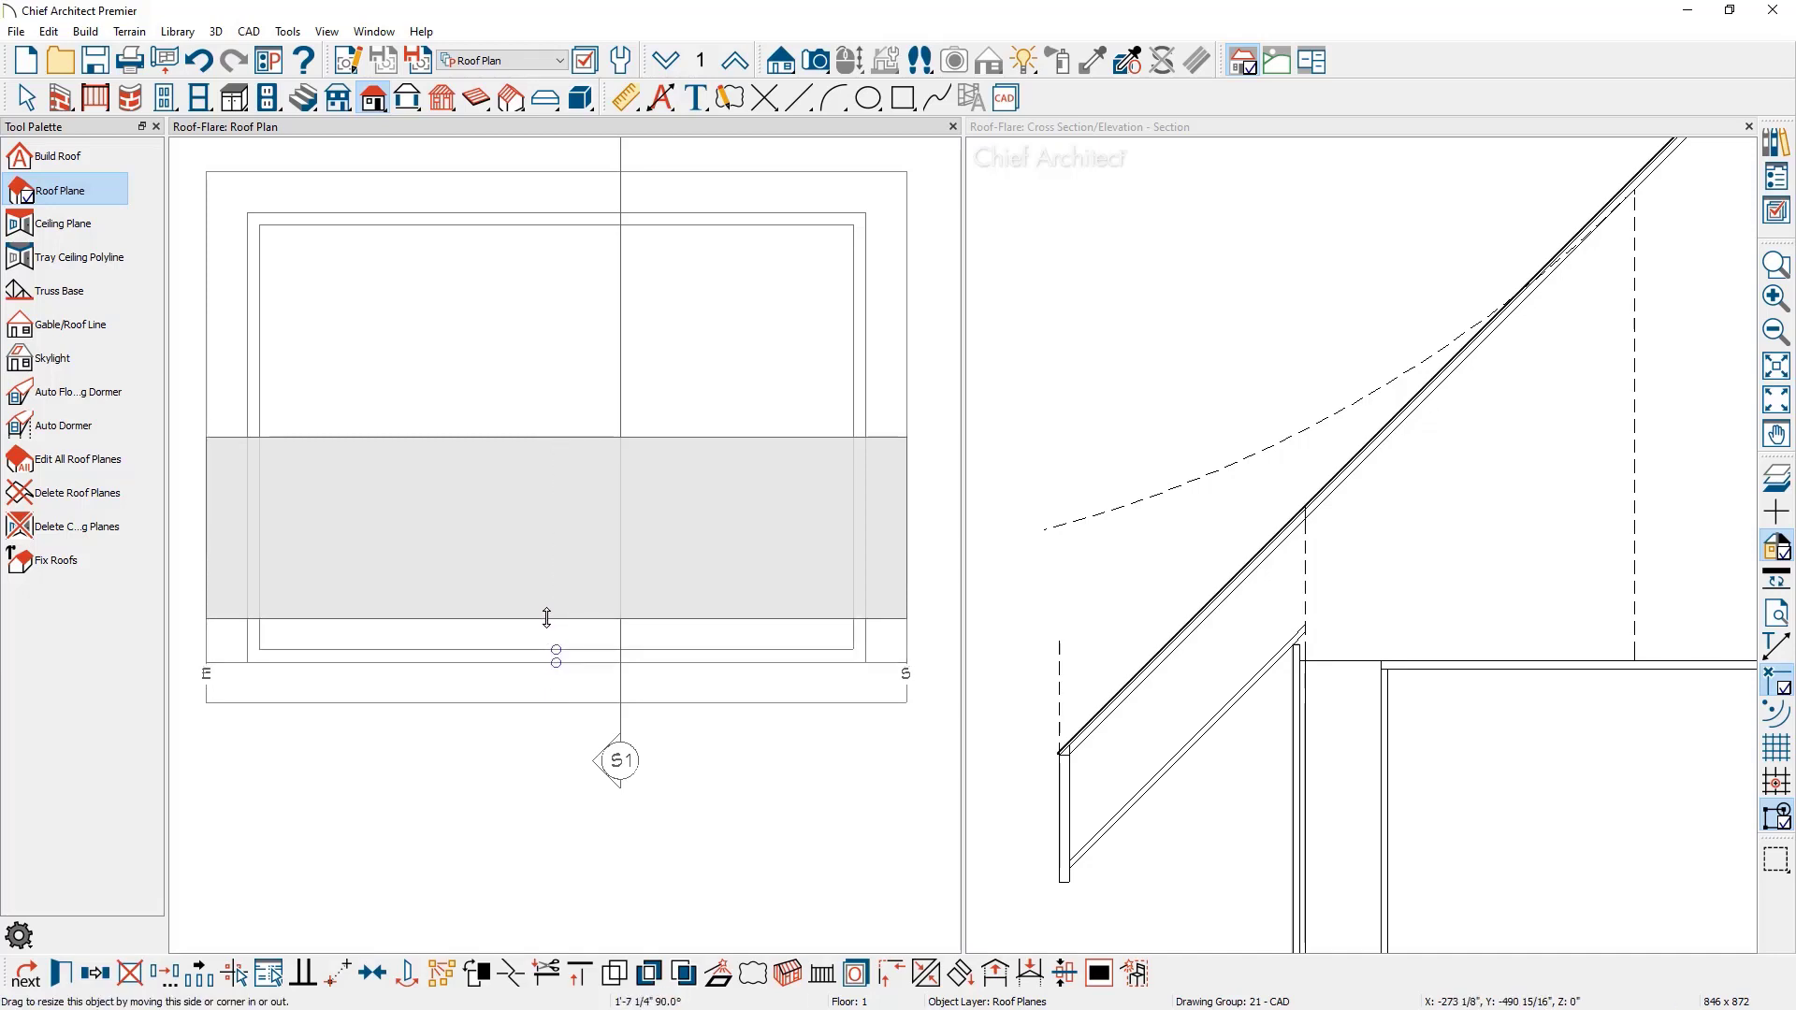
pyautogui.press('Tab')
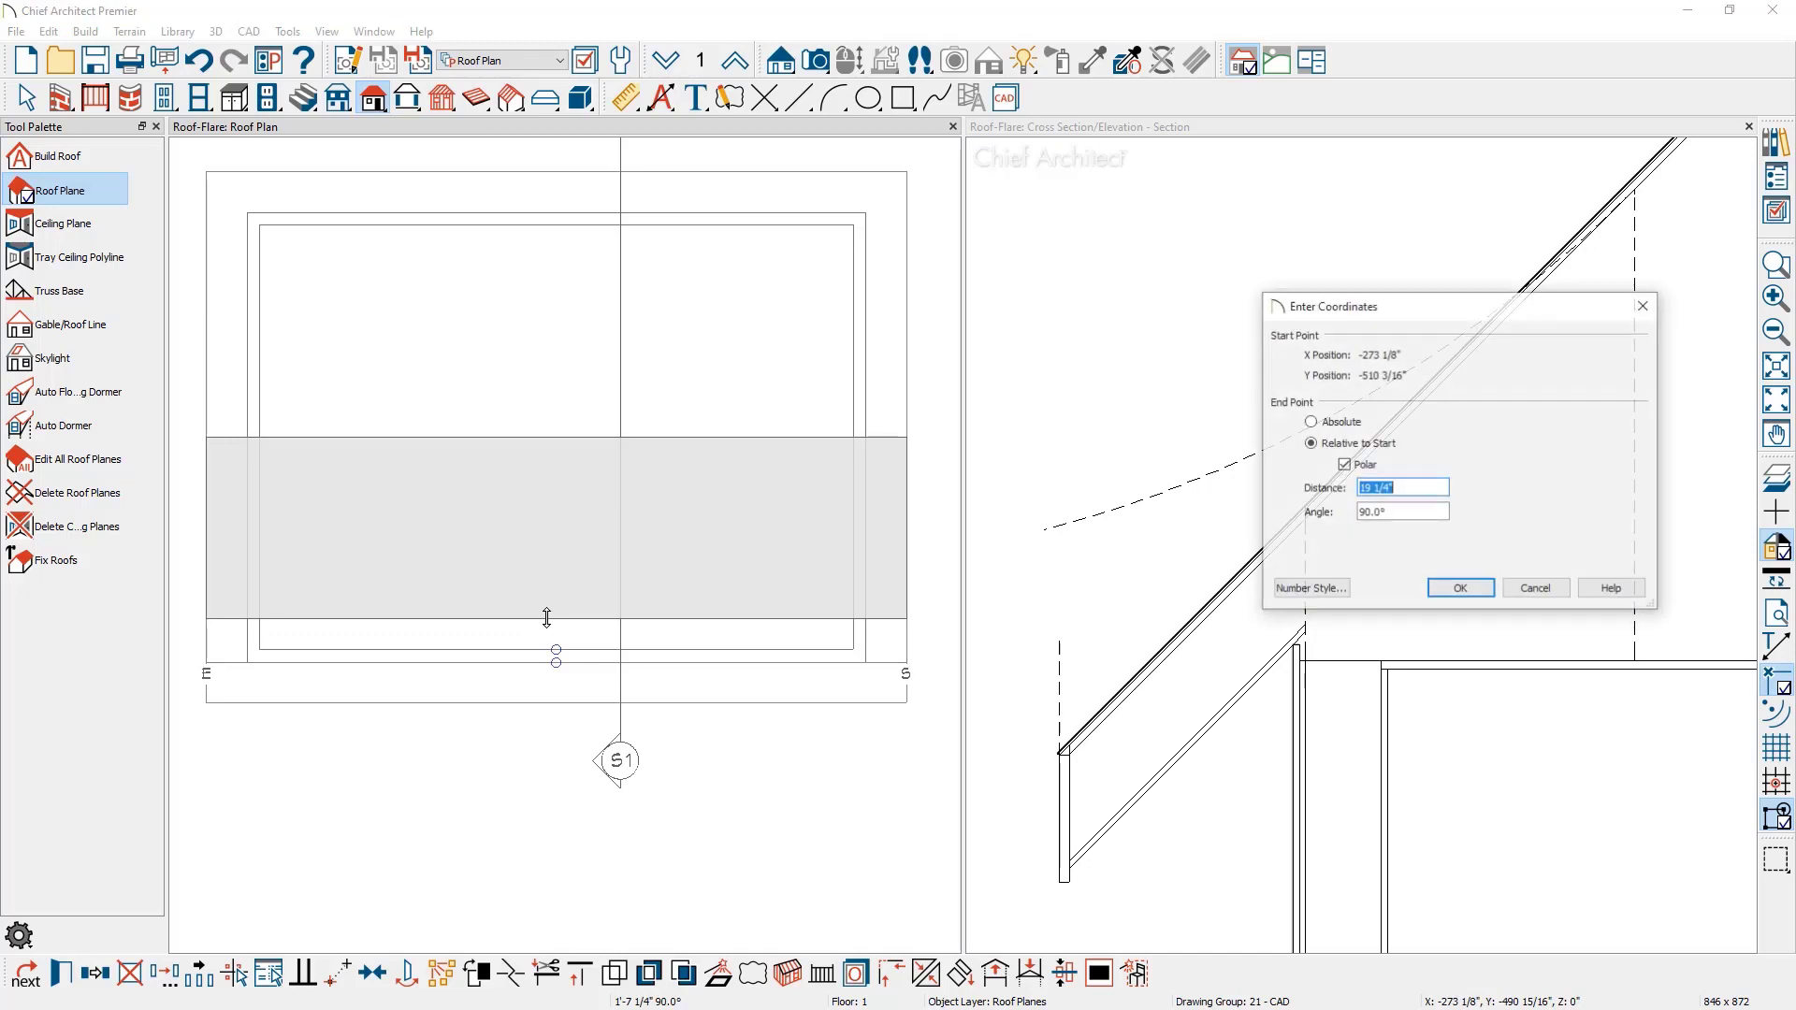
pyautogui.write('2')
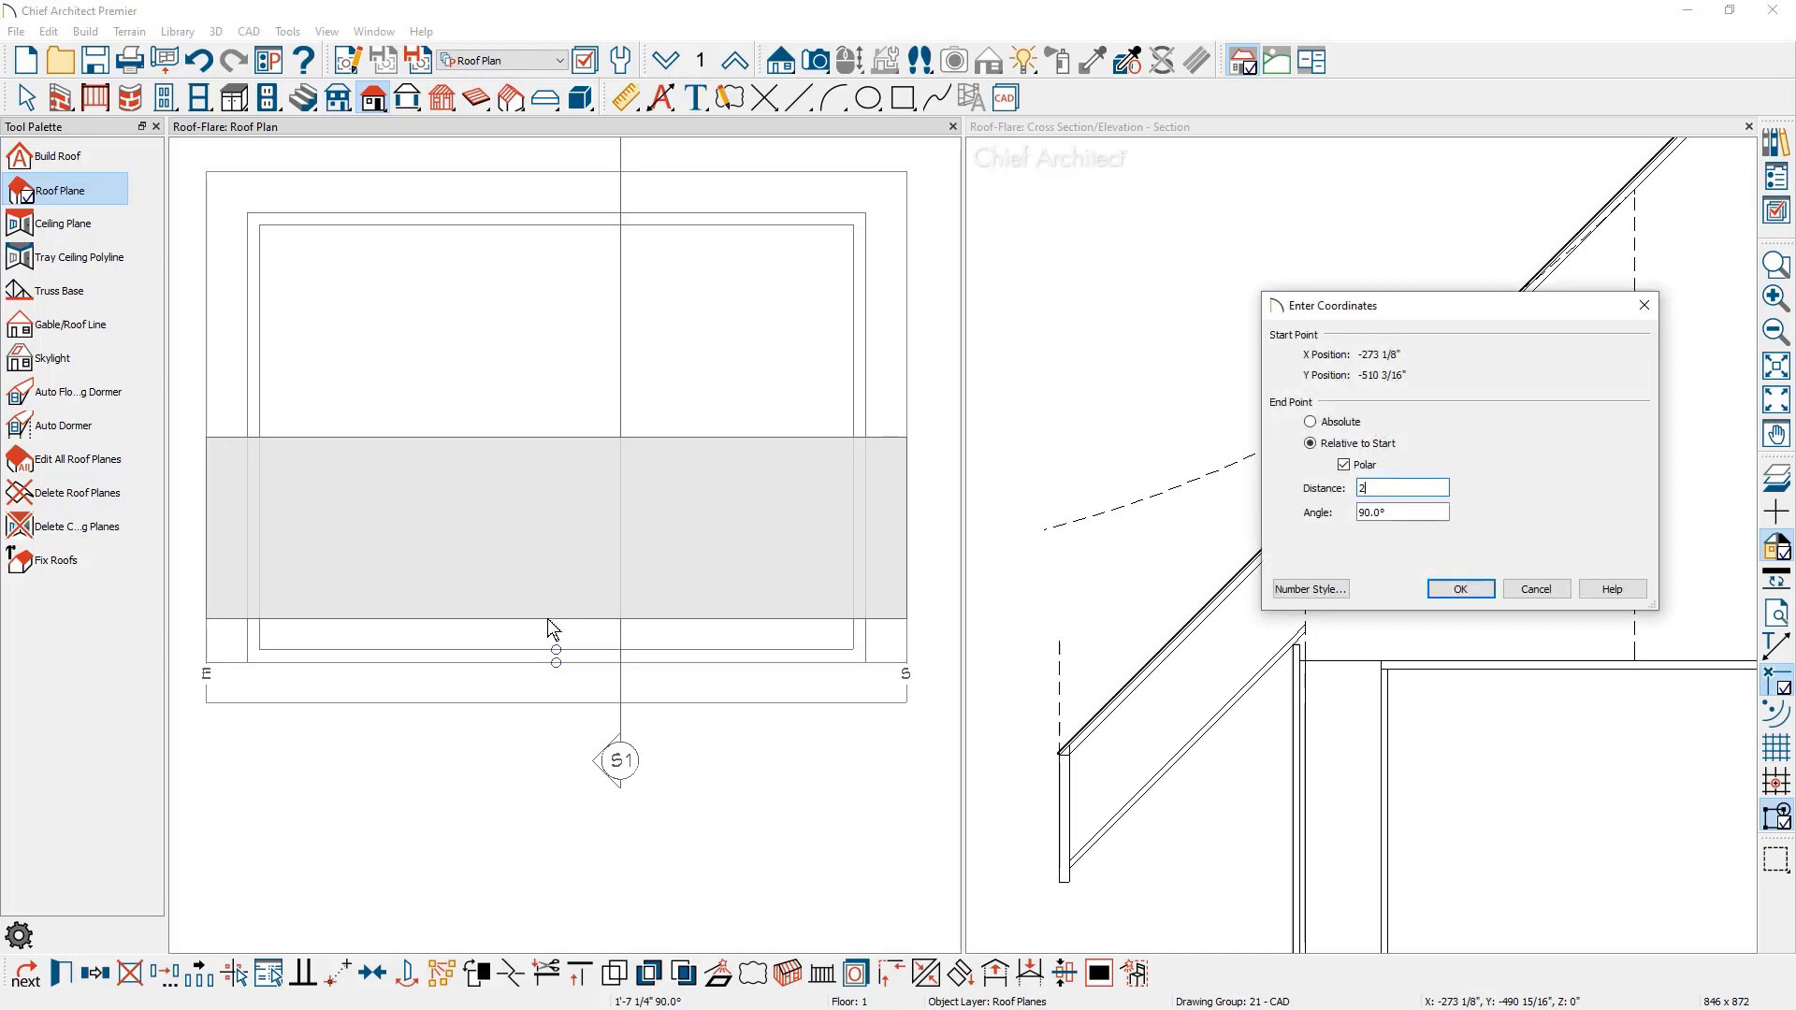
pyautogui.write('4')
pyautogui.press('Return')
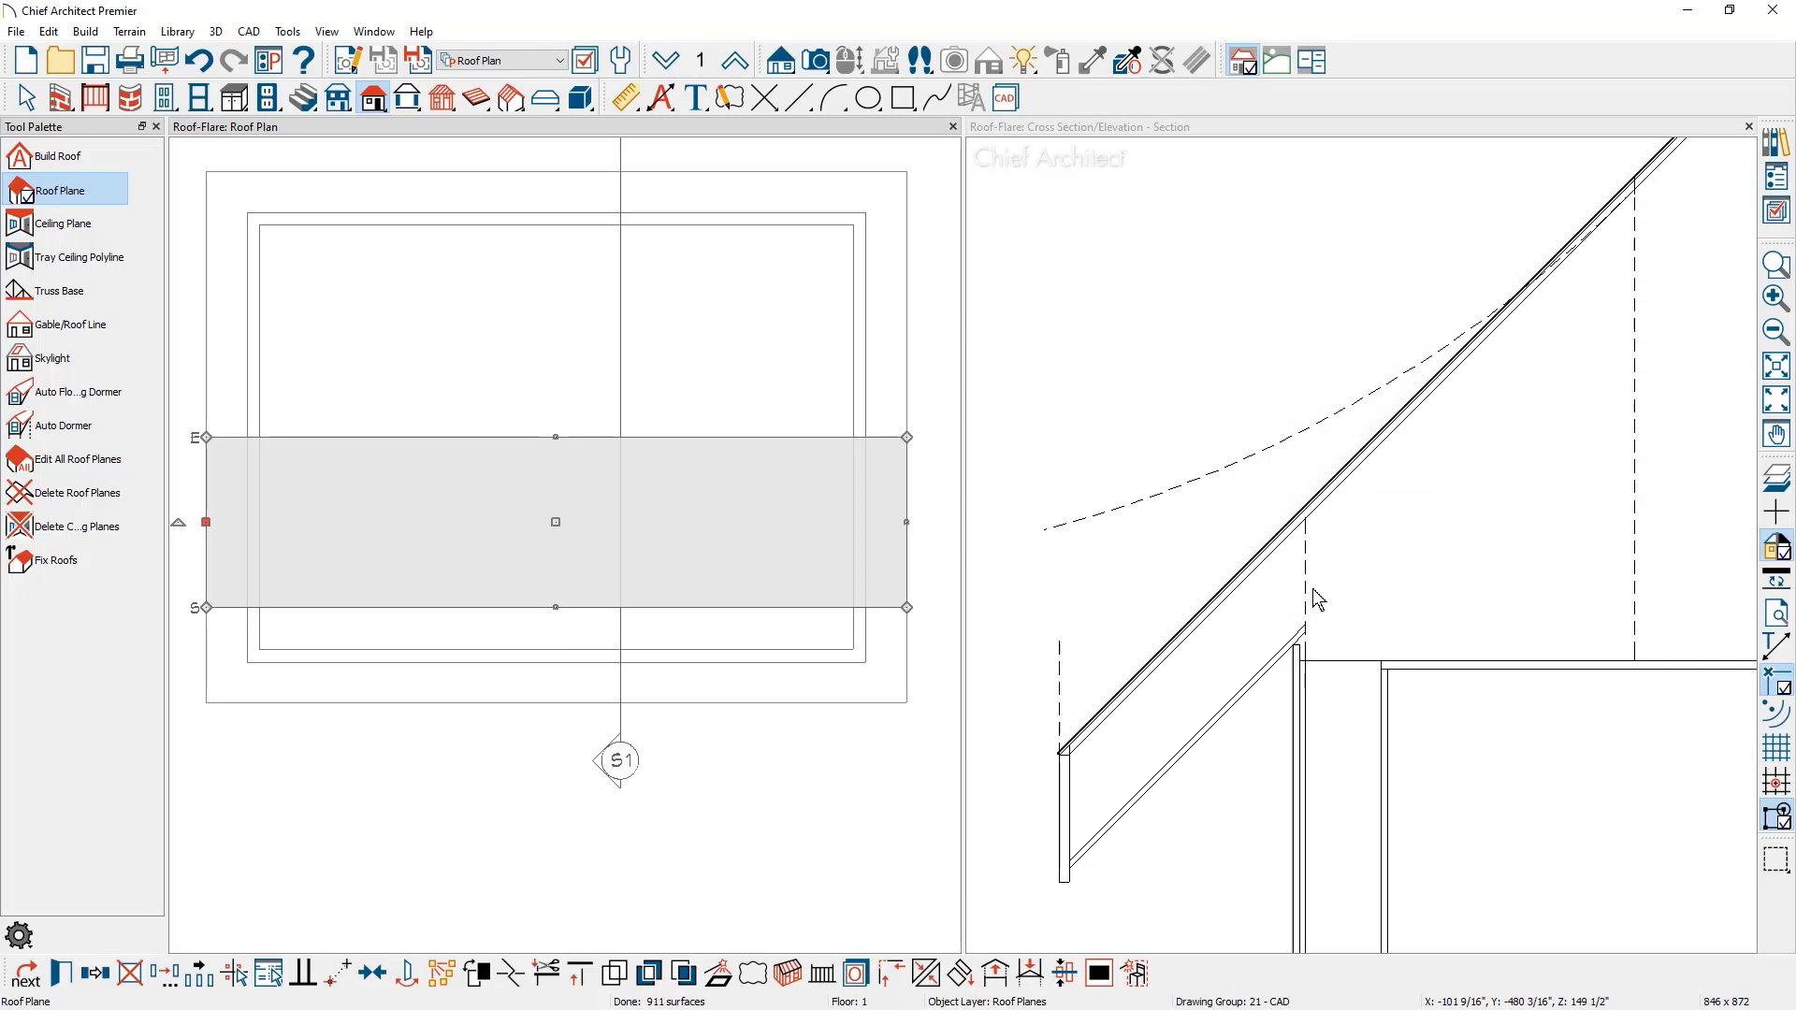
pyautogui.moveTo(855, 608); pyautogui.dragTo(855, 701)
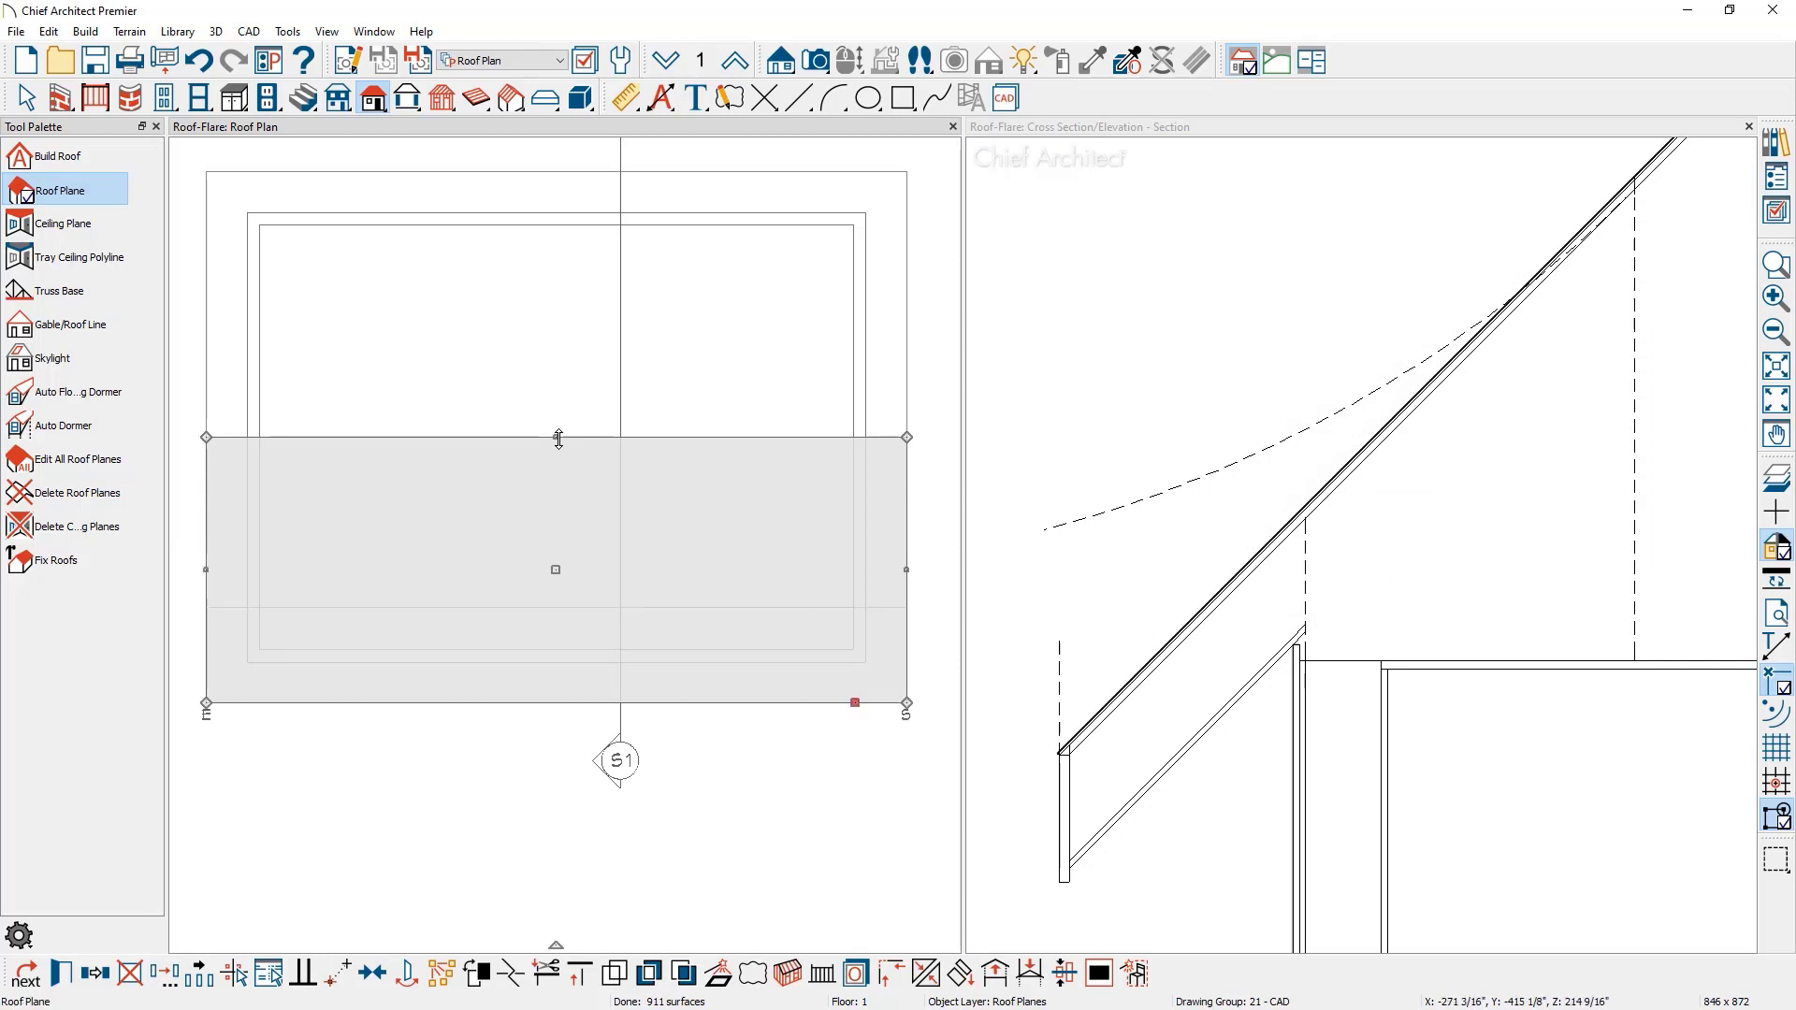
pyautogui.moveTo(556, 437); pyautogui.dragTo(547, 607)
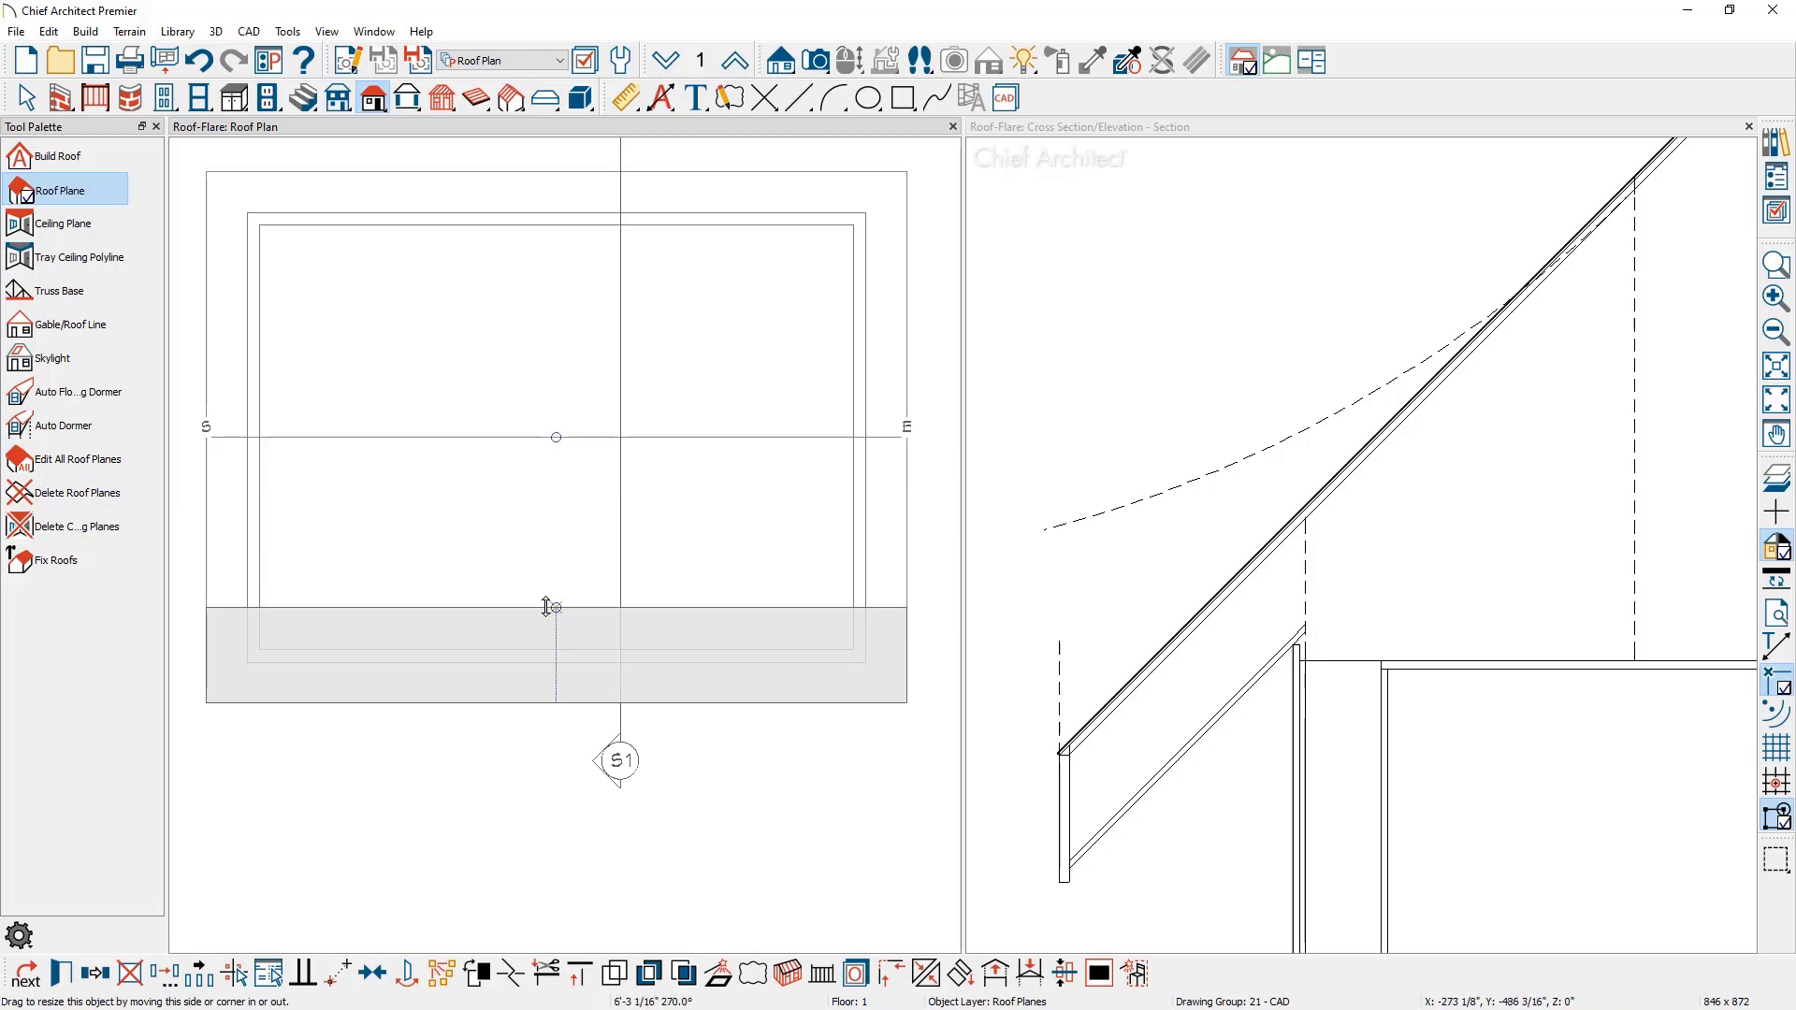
pyautogui.scroll(1, 1635, 194)
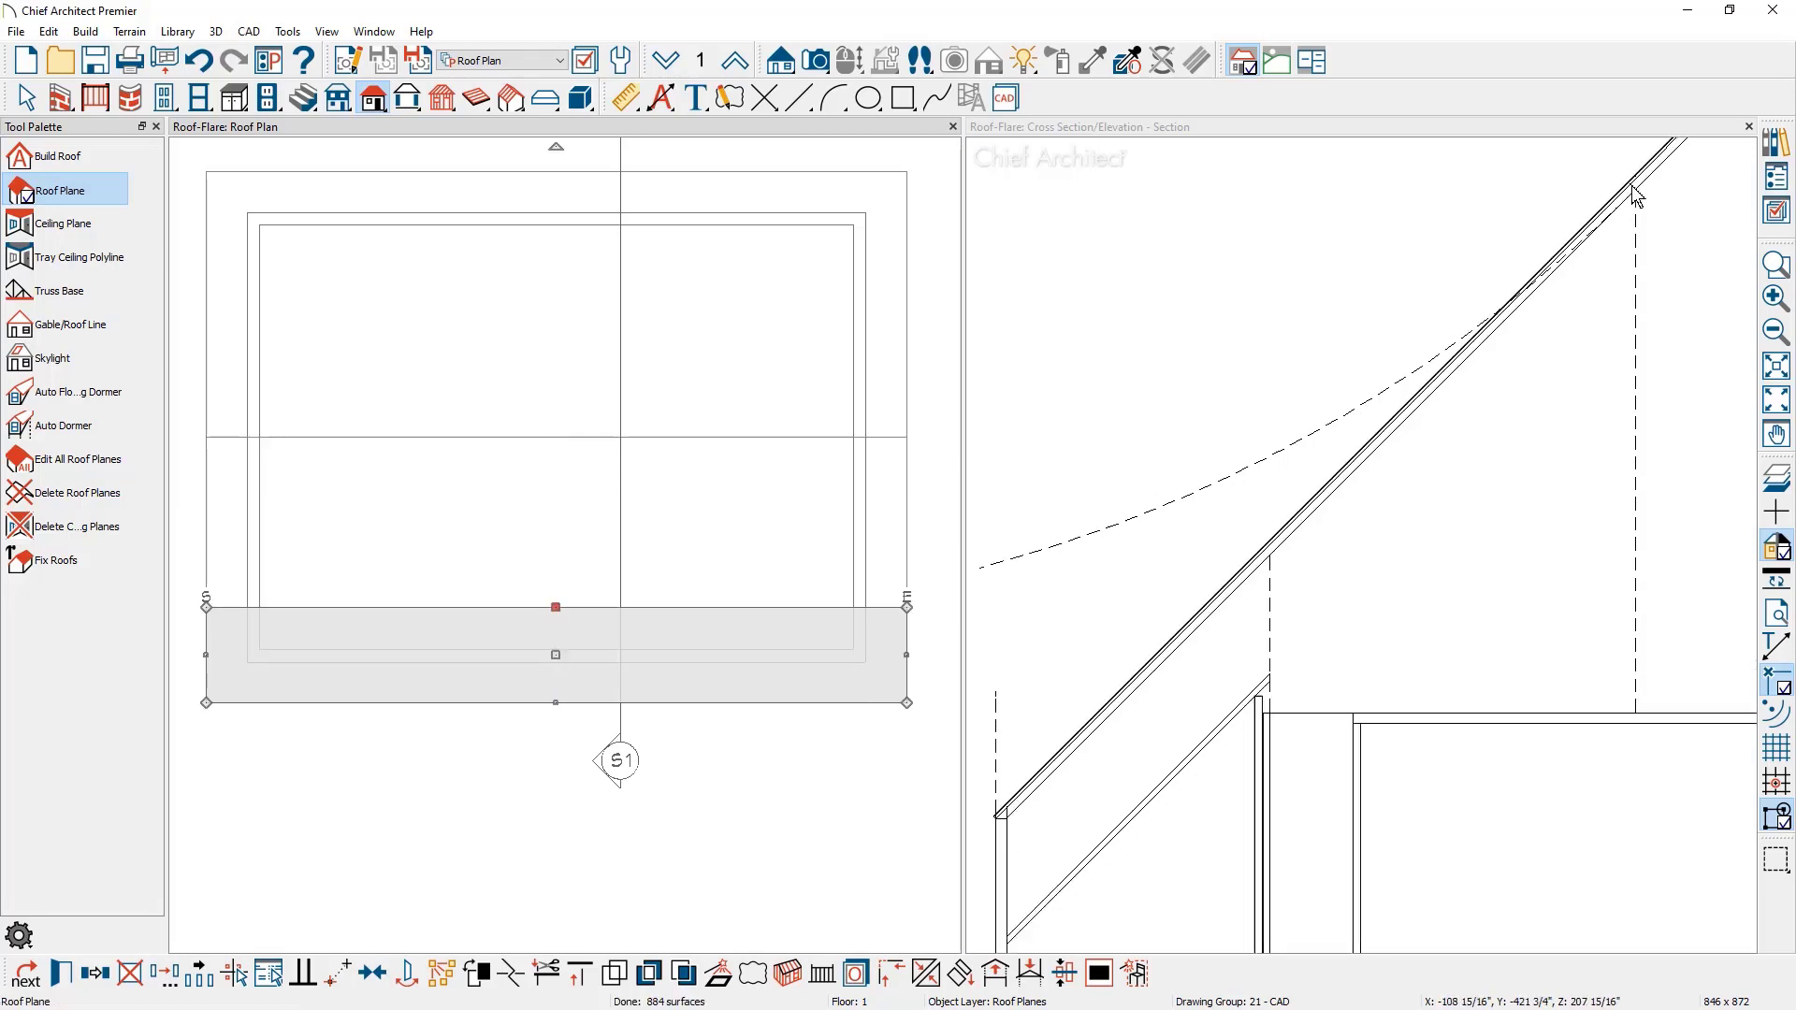
pyautogui.scroll(1, 1639, 191)
pyautogui.scroll(2, 1644, 195)
pyautogui.click(1632, 224)
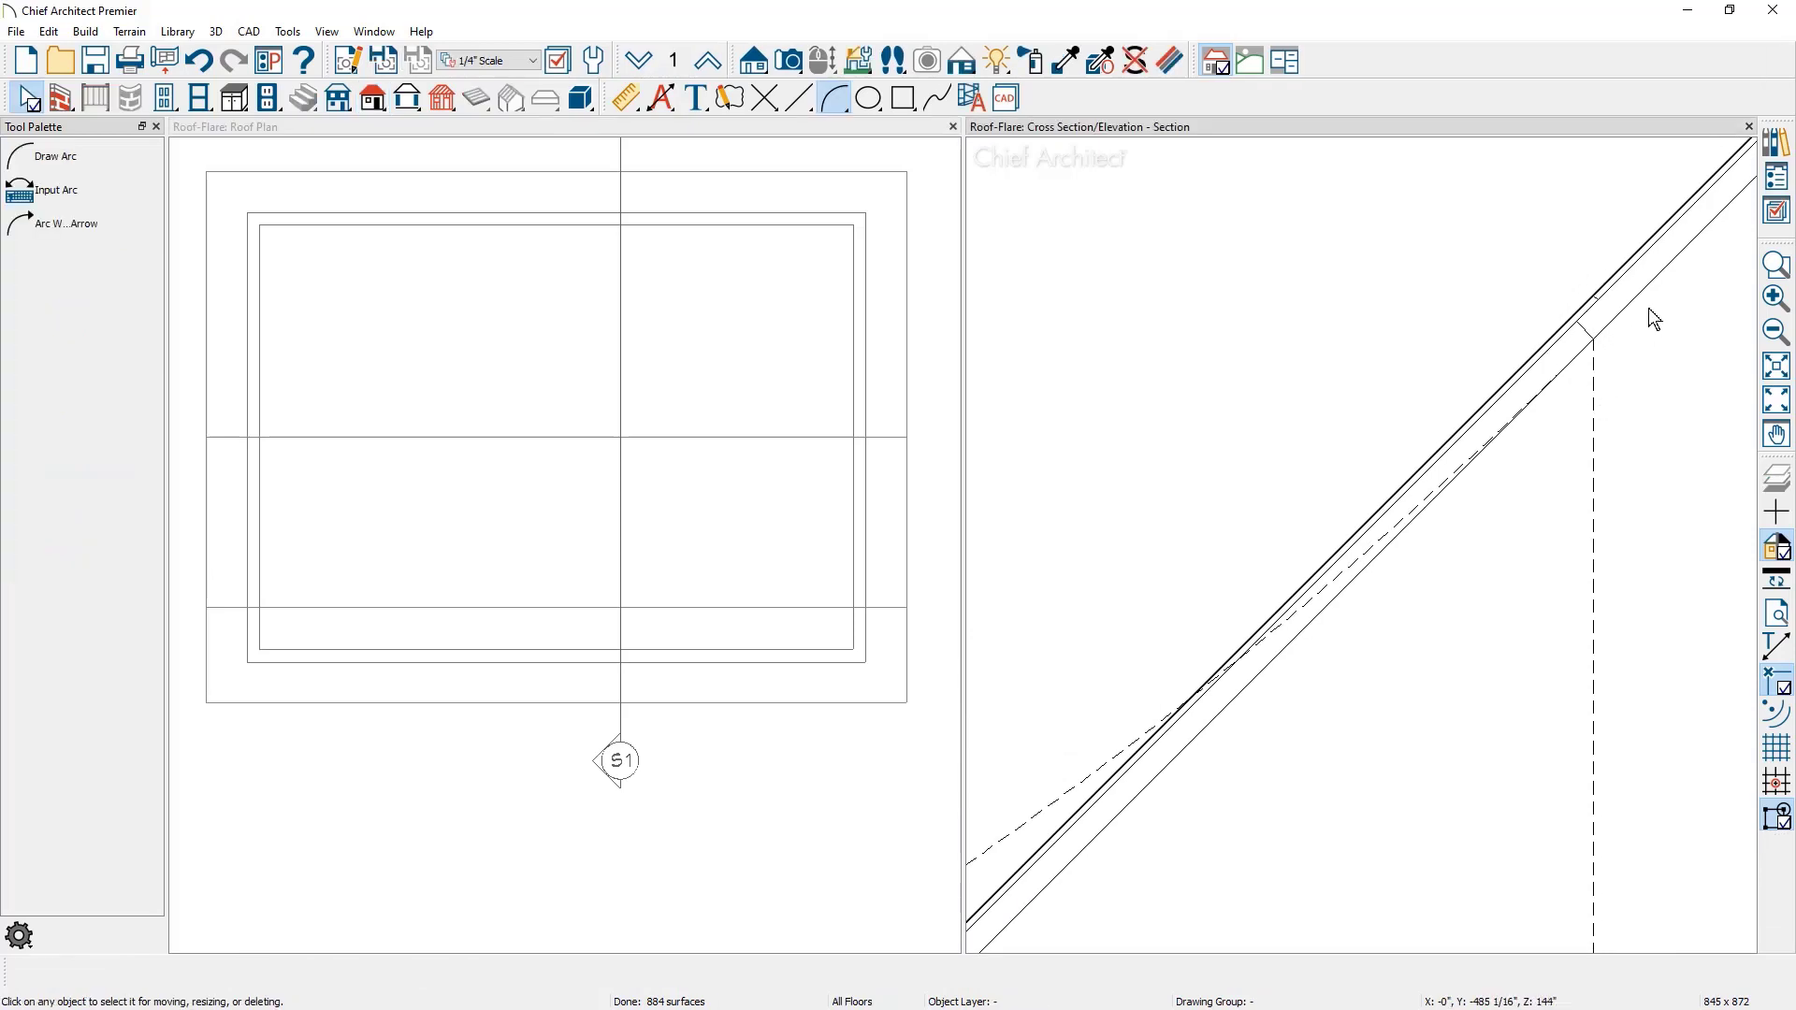
pyautogui.moveTo(1649, 307)
pyautogui.mouseDown(button='middle')
pyautogui.moveTo(1550, 385)
pyautogui.moveTo(1580, 332)
pyautogui.mouseUp(button='middle')
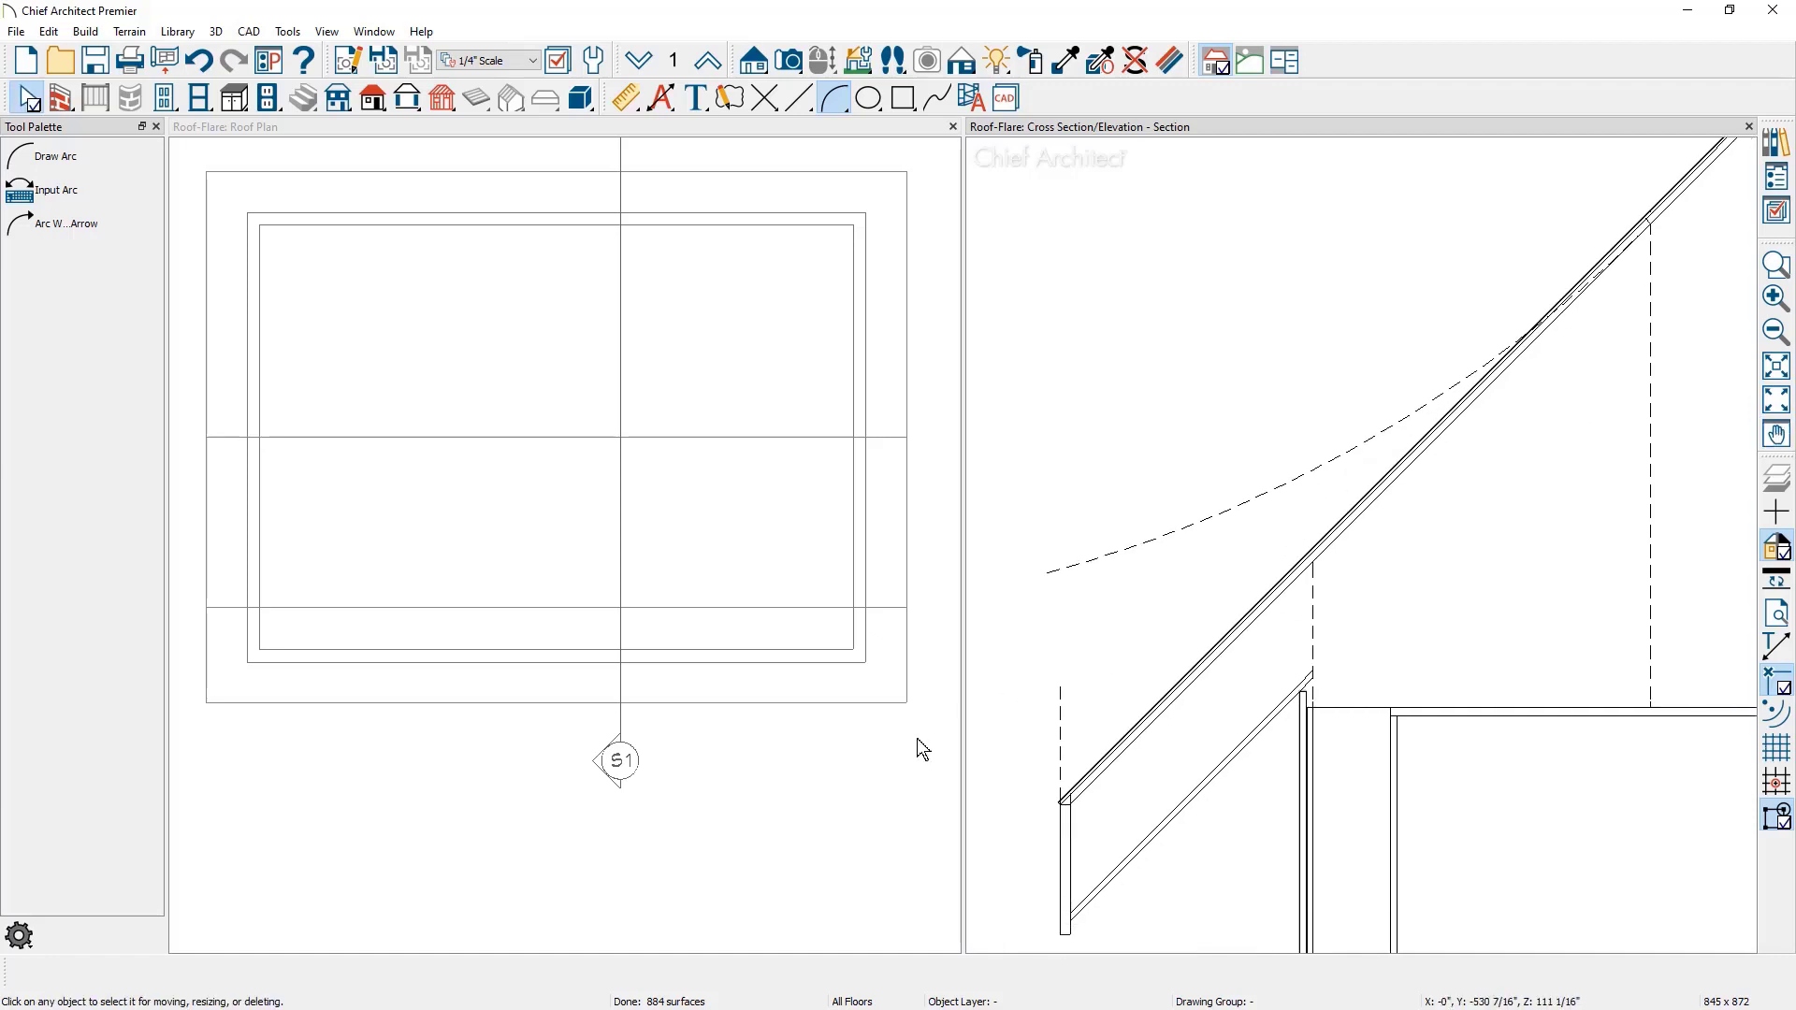
# Lock Ridge Top Height and change the lower roof plane's pitch to 30 degrees.
pyautogui.doubleClick(848, 699)
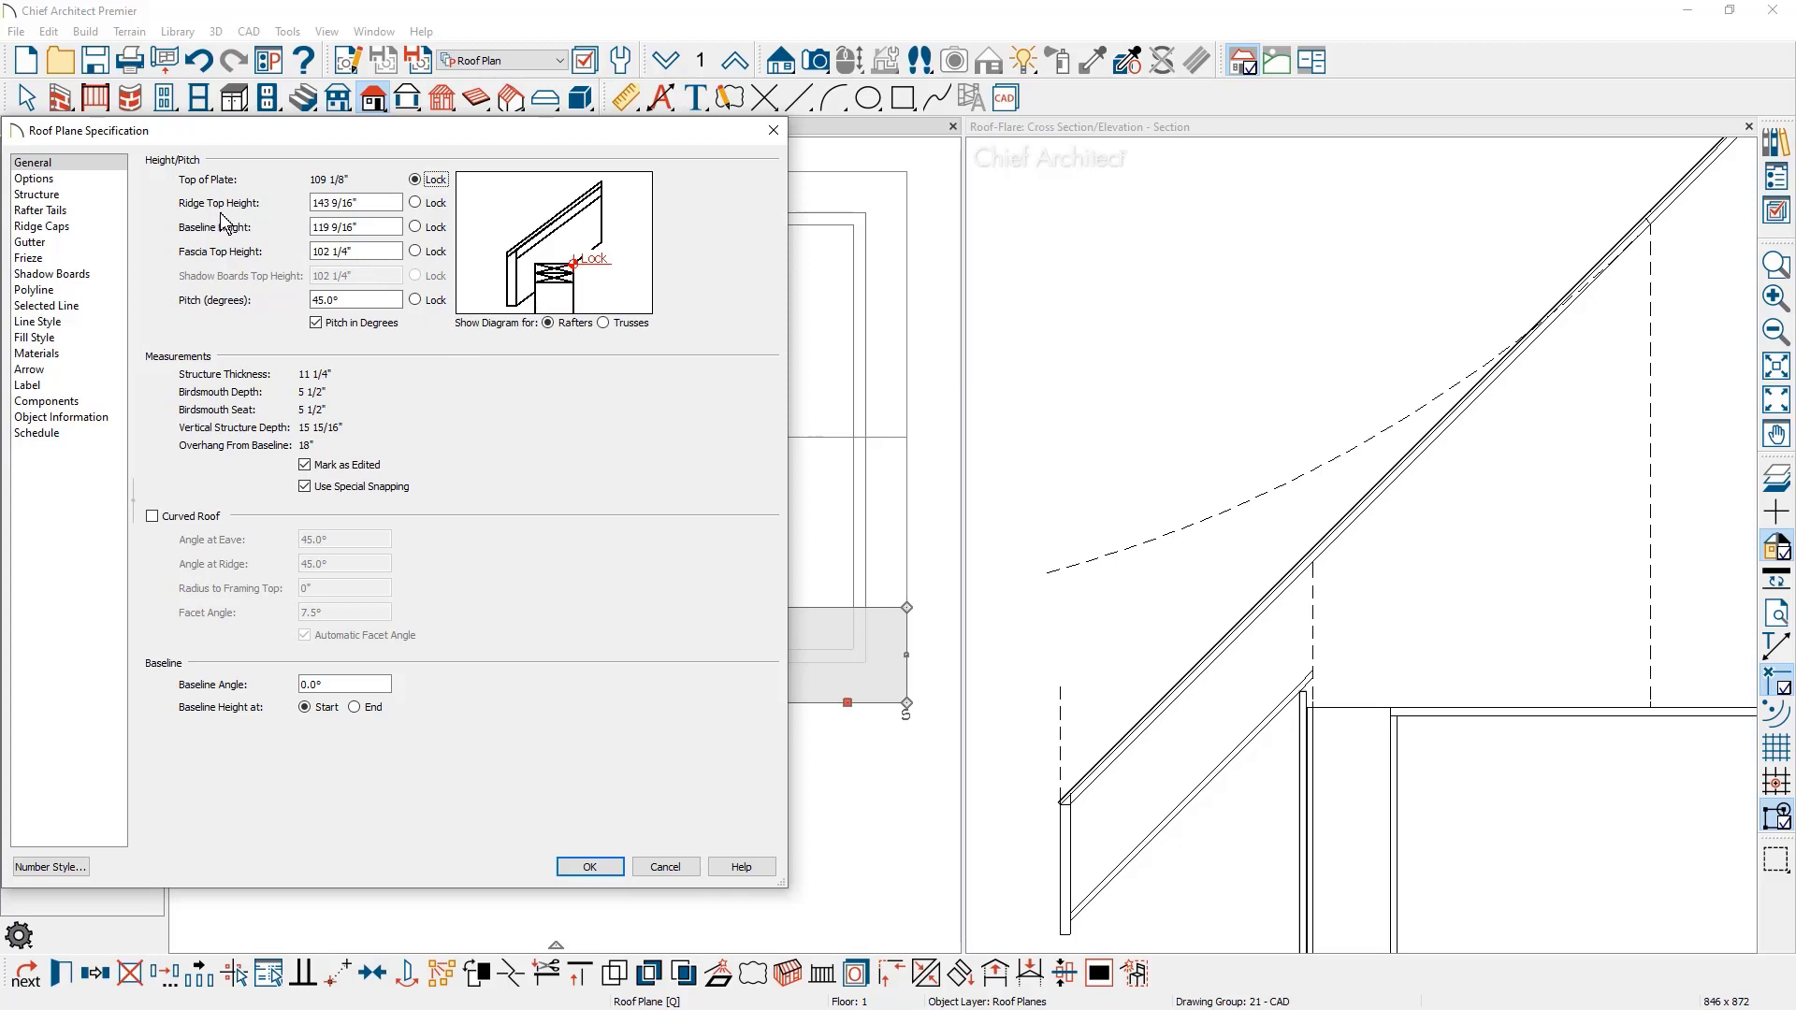
pyautogui.click(417, 205)
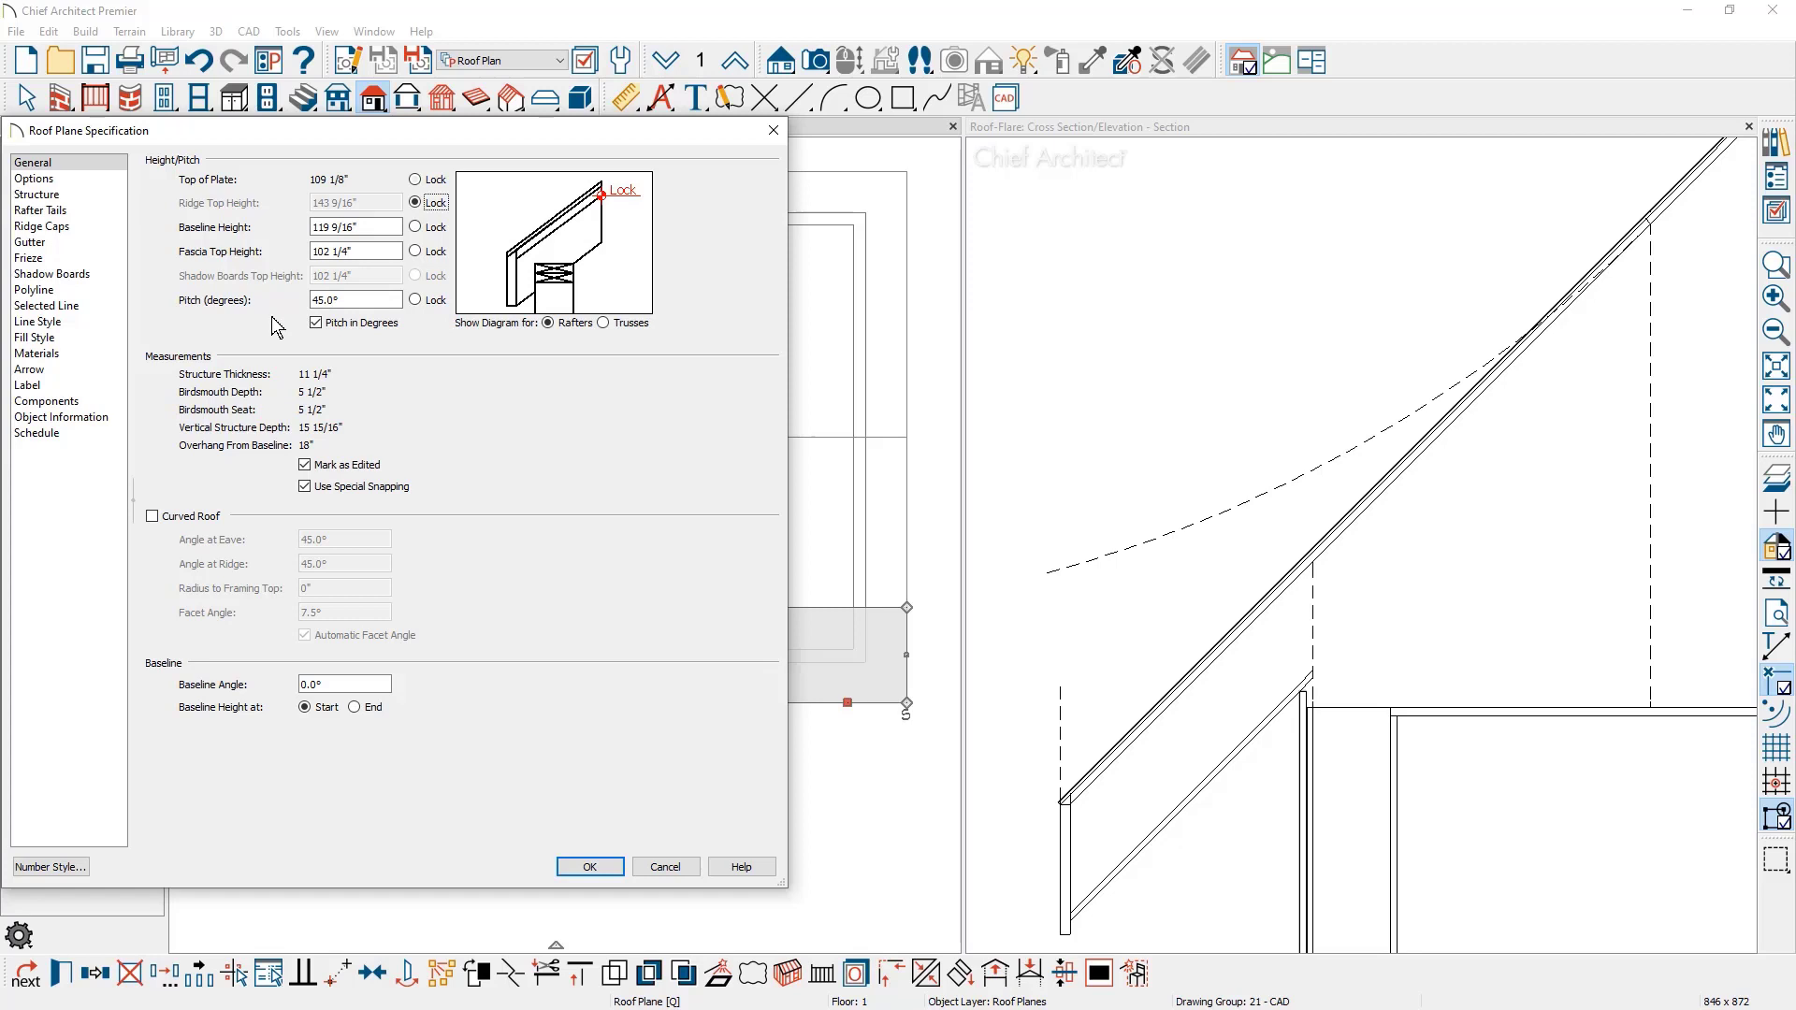
pyautogui.click(314, 323)
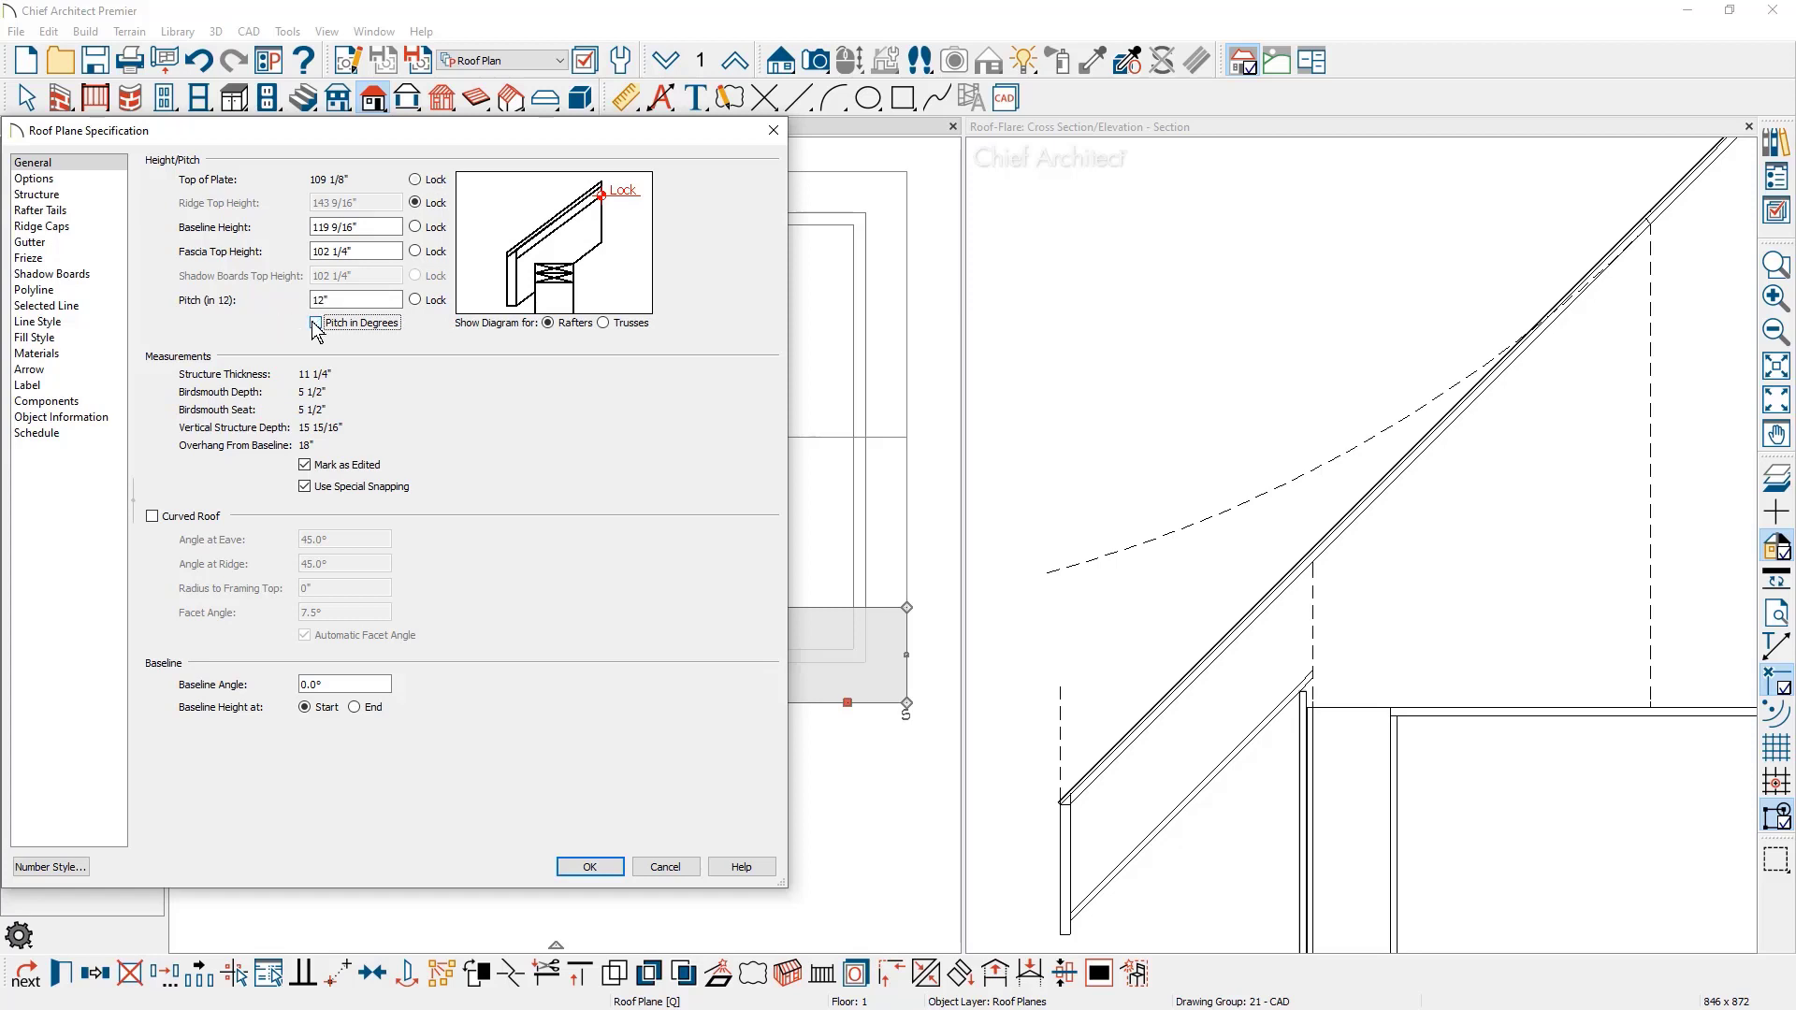
pyautogui.click(315, 323)
pyautogui.moveTo(376, 300); pyautogui.dragTo(269, 307)
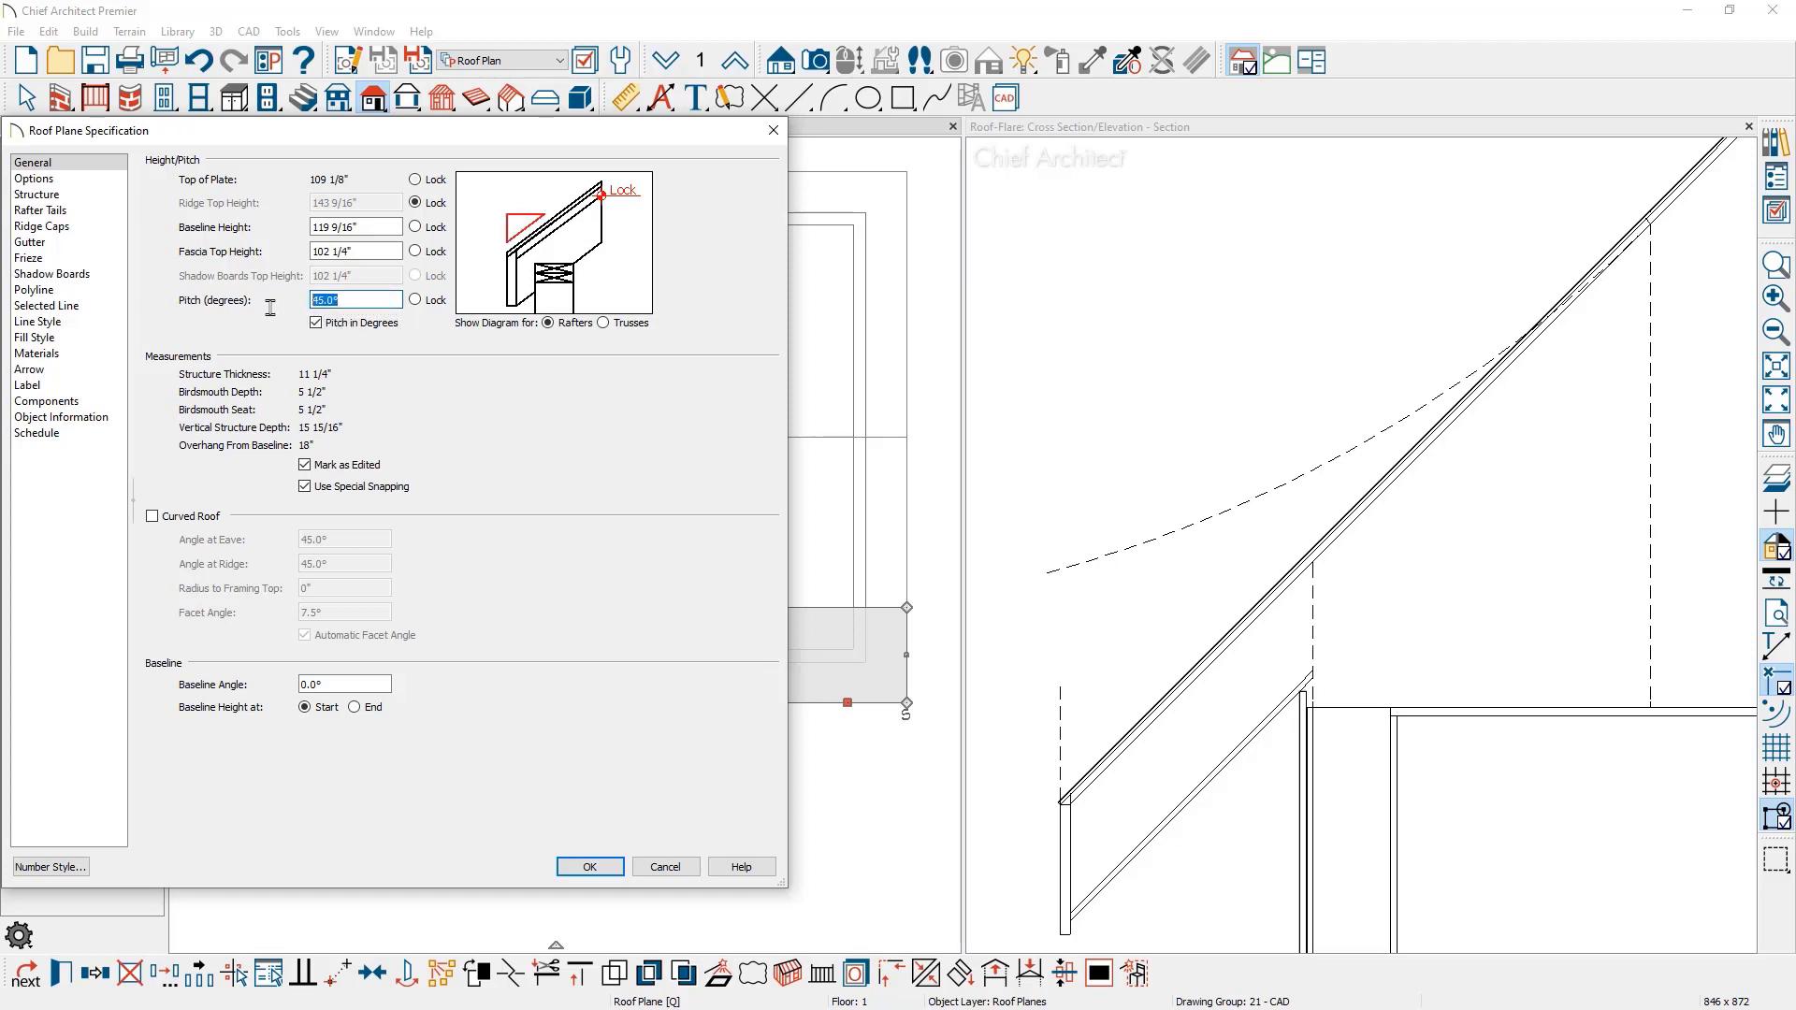
pyautogui.write('30')
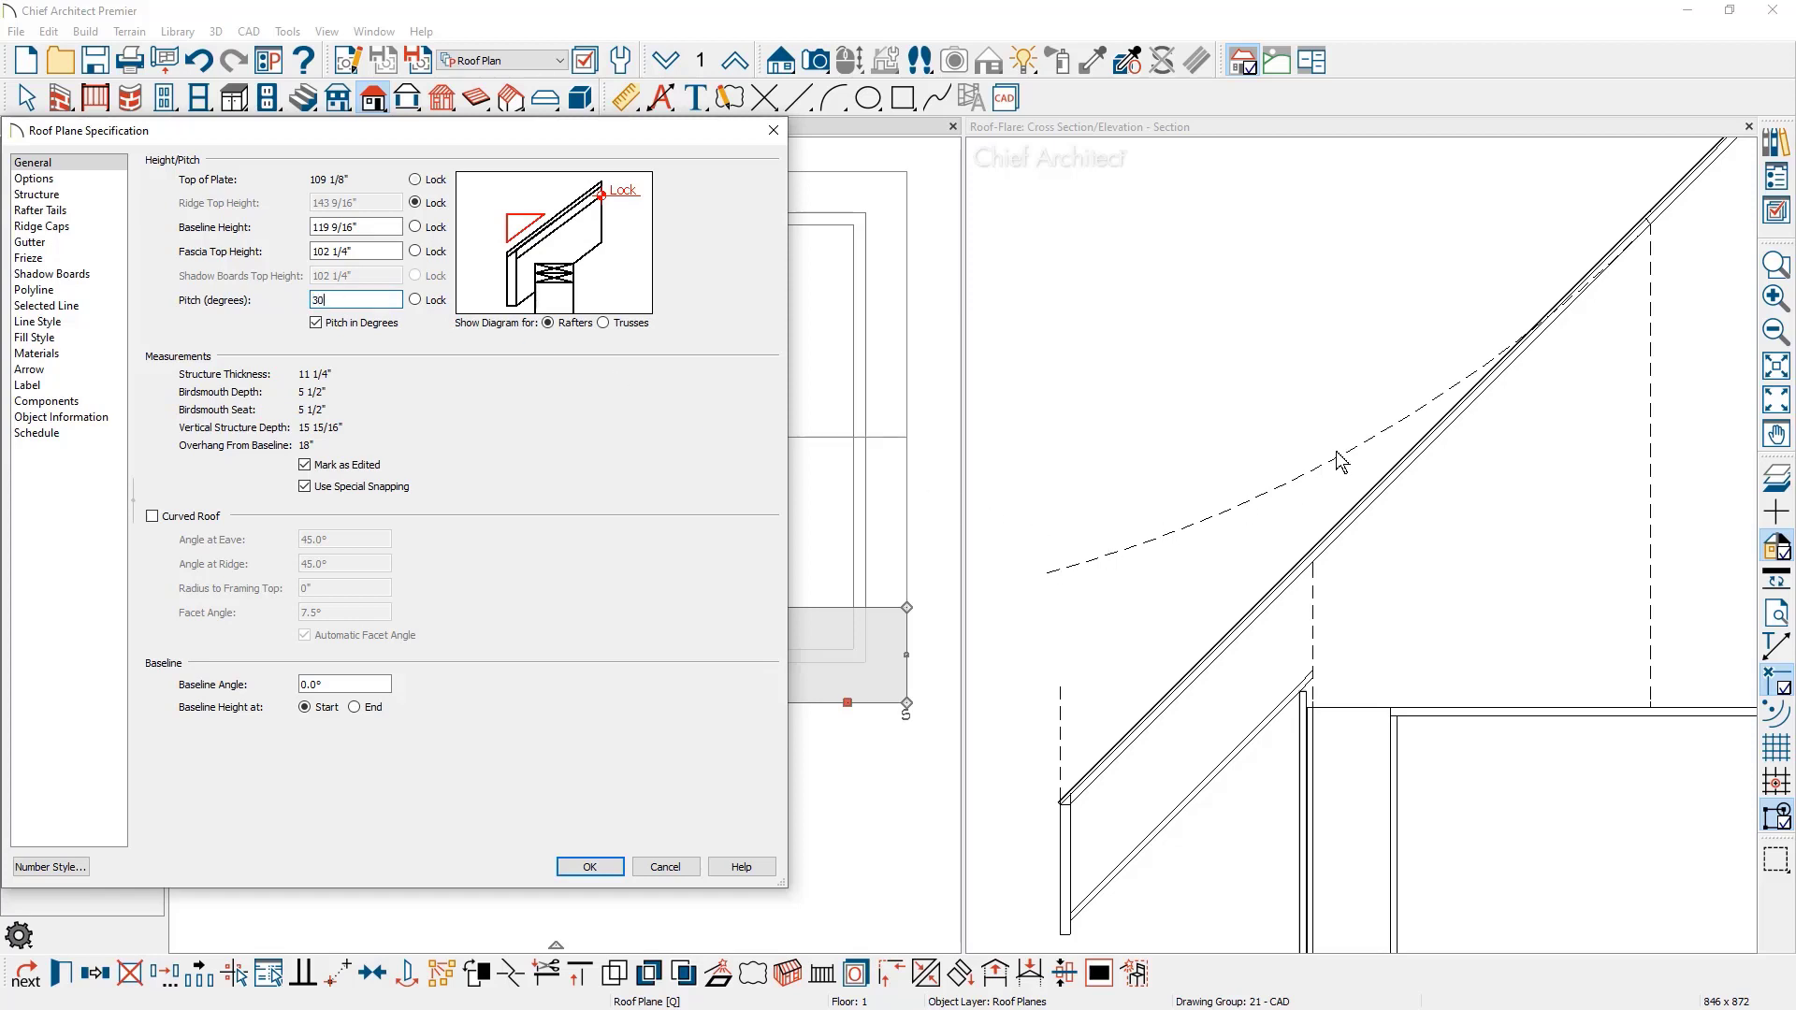
pyautogui.click(590, 868)
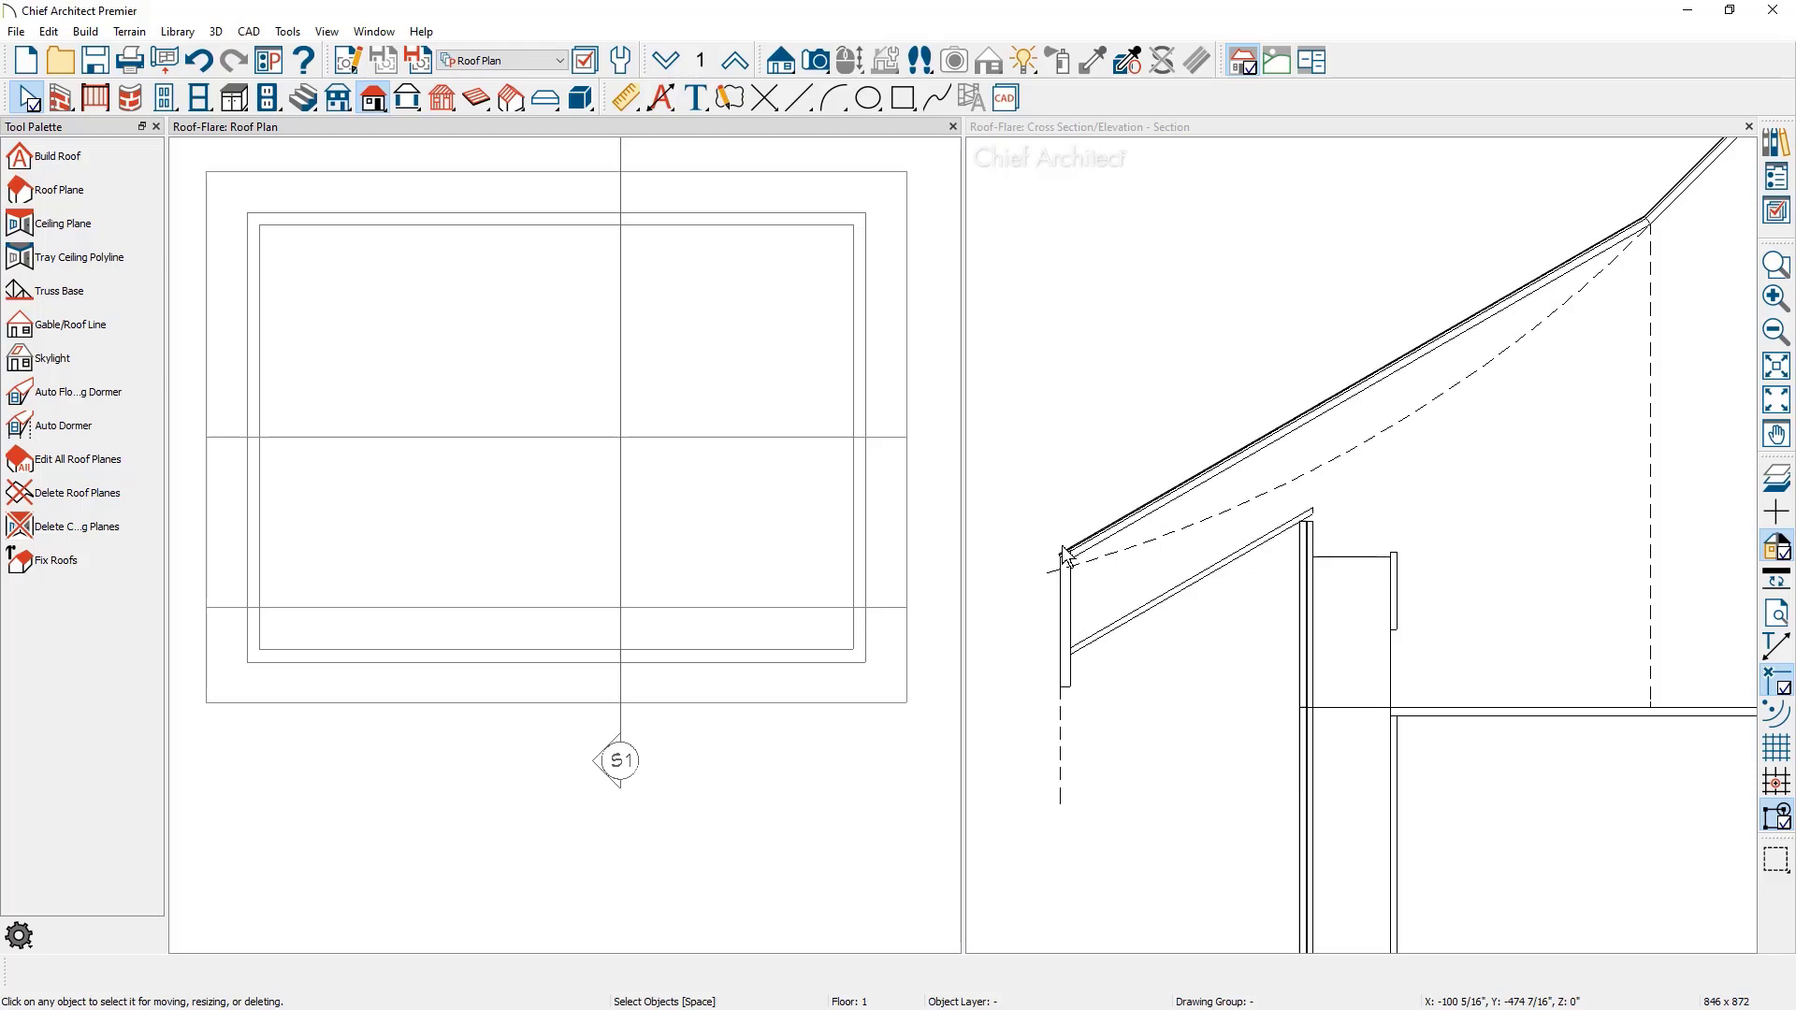
# Make the eave plane a curved roof: ridge height locked, 45° ridge angle, manual 1° facets.
pyautogui.doubleClick(834, 698)
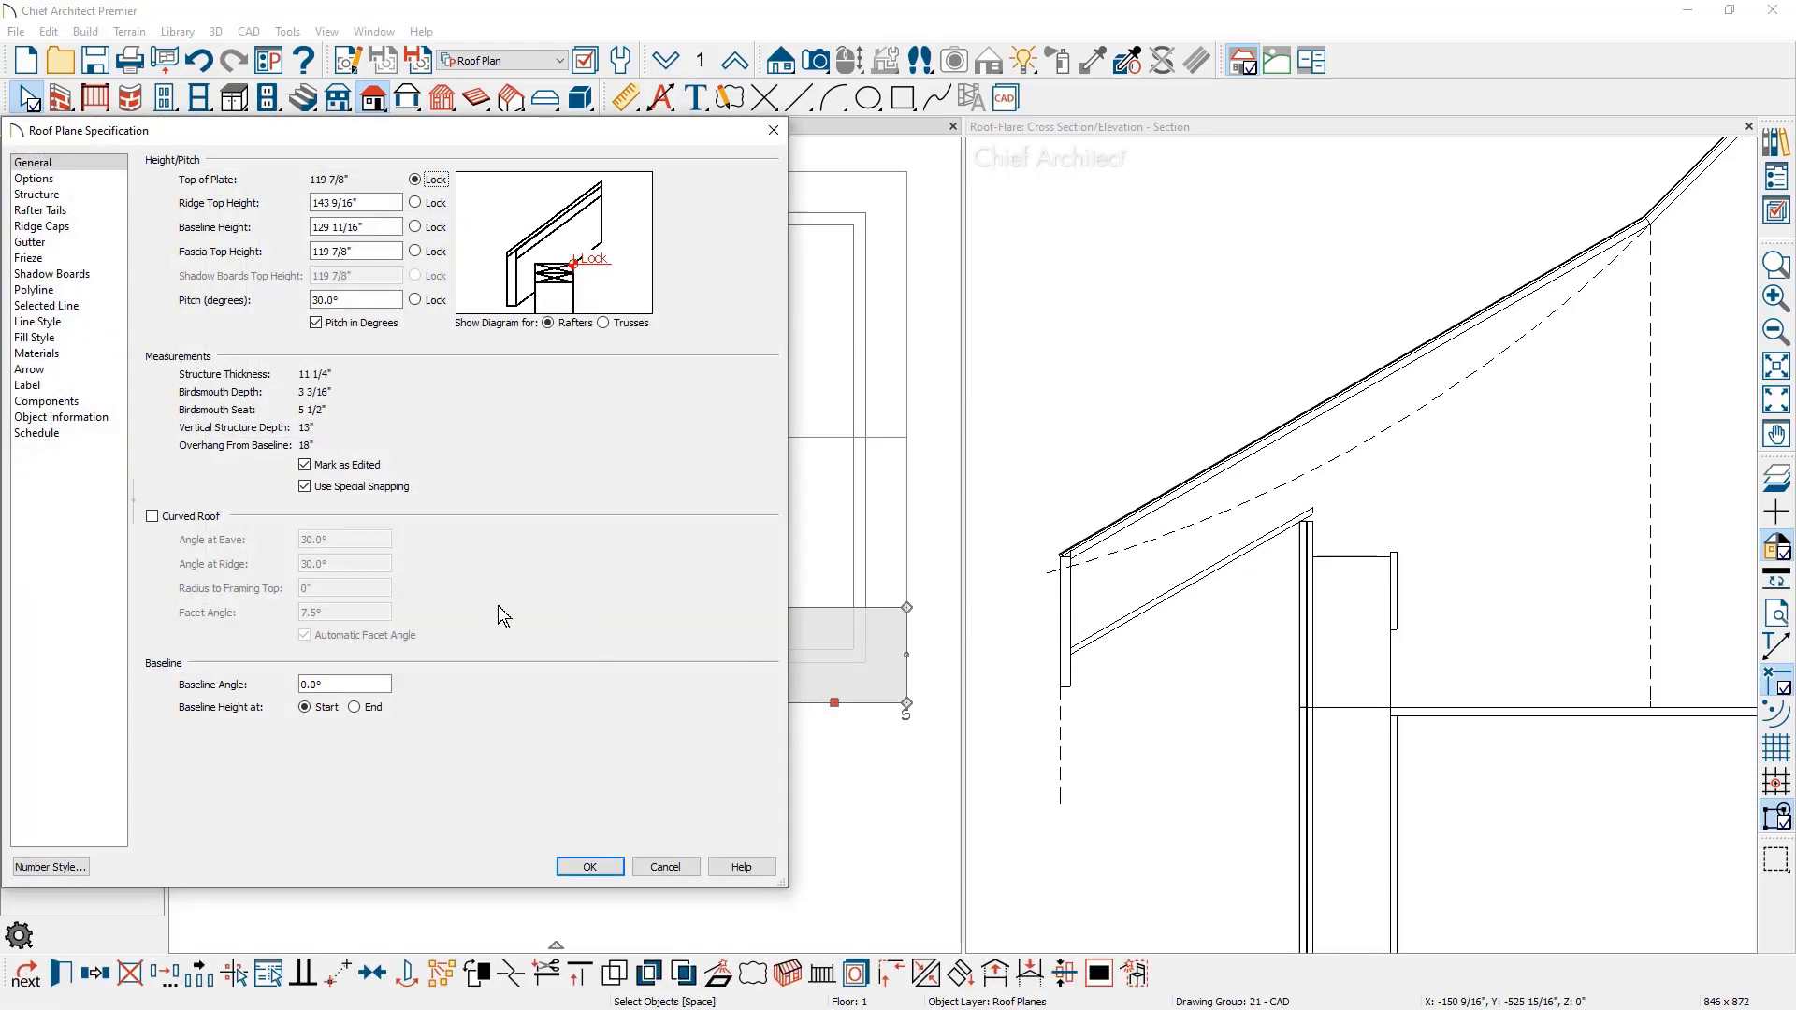
pyautogui.click(152, 516)
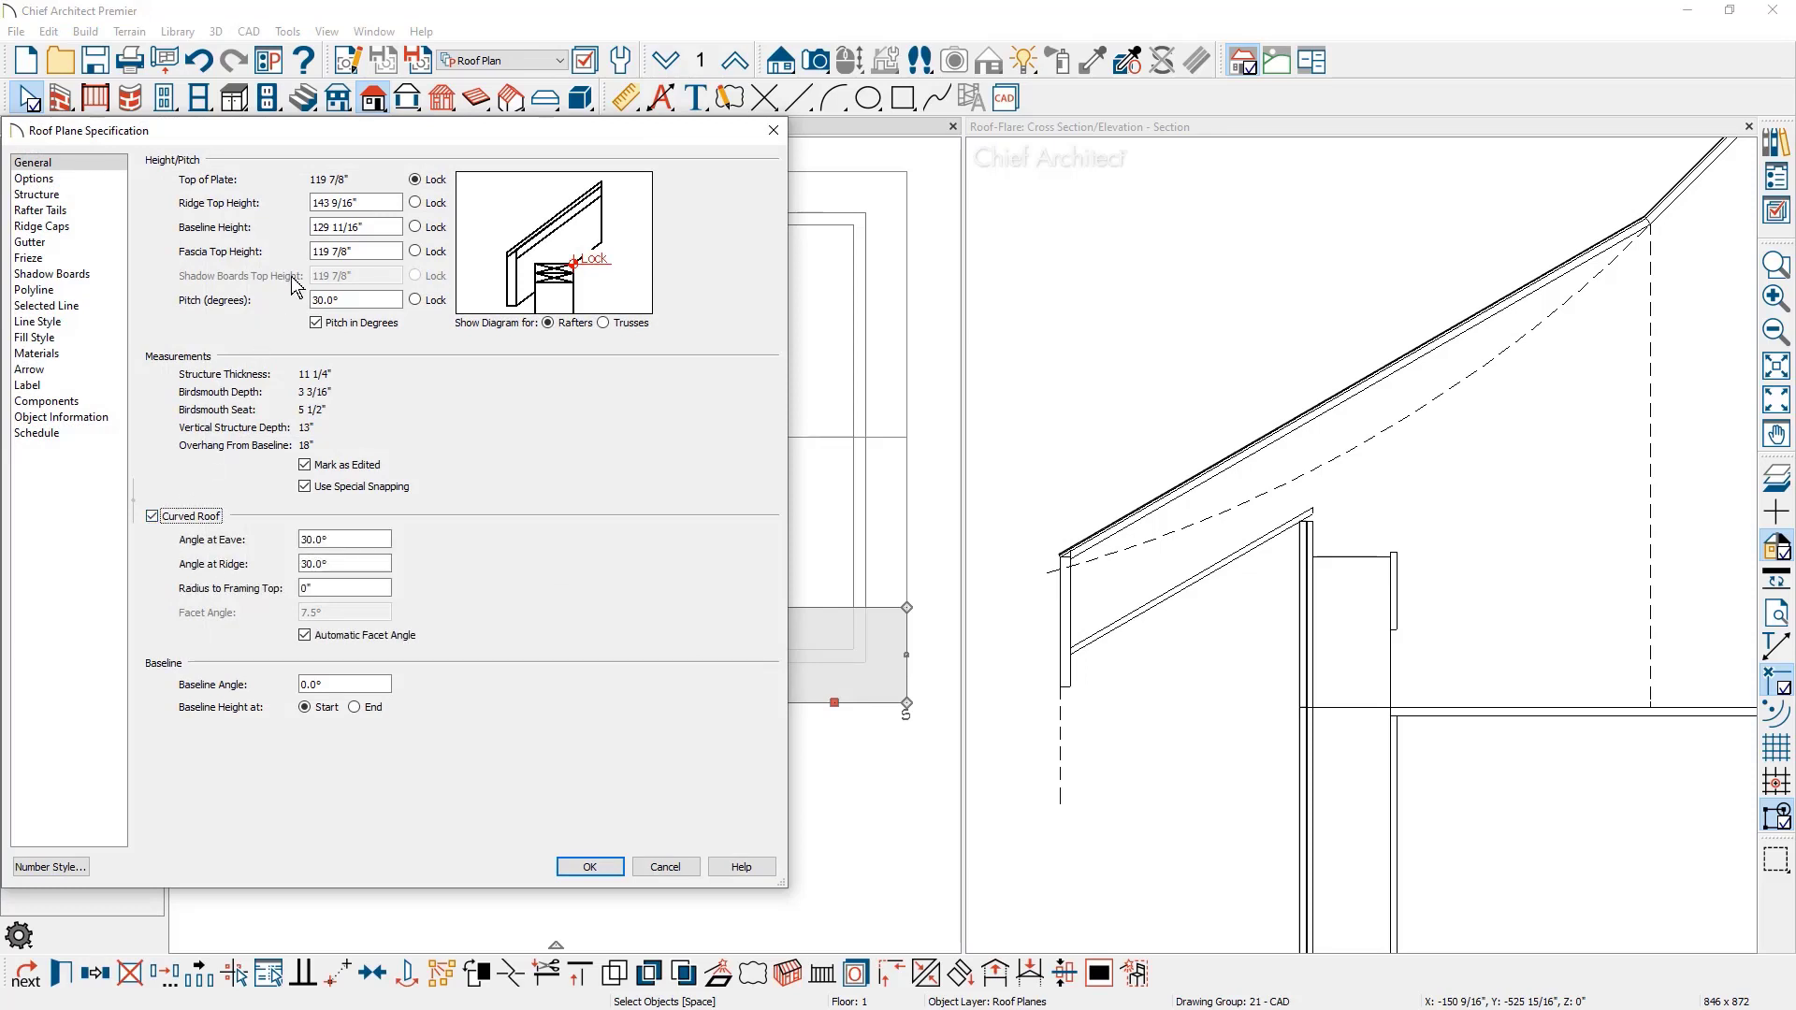
pyautogui.click(416, 204)
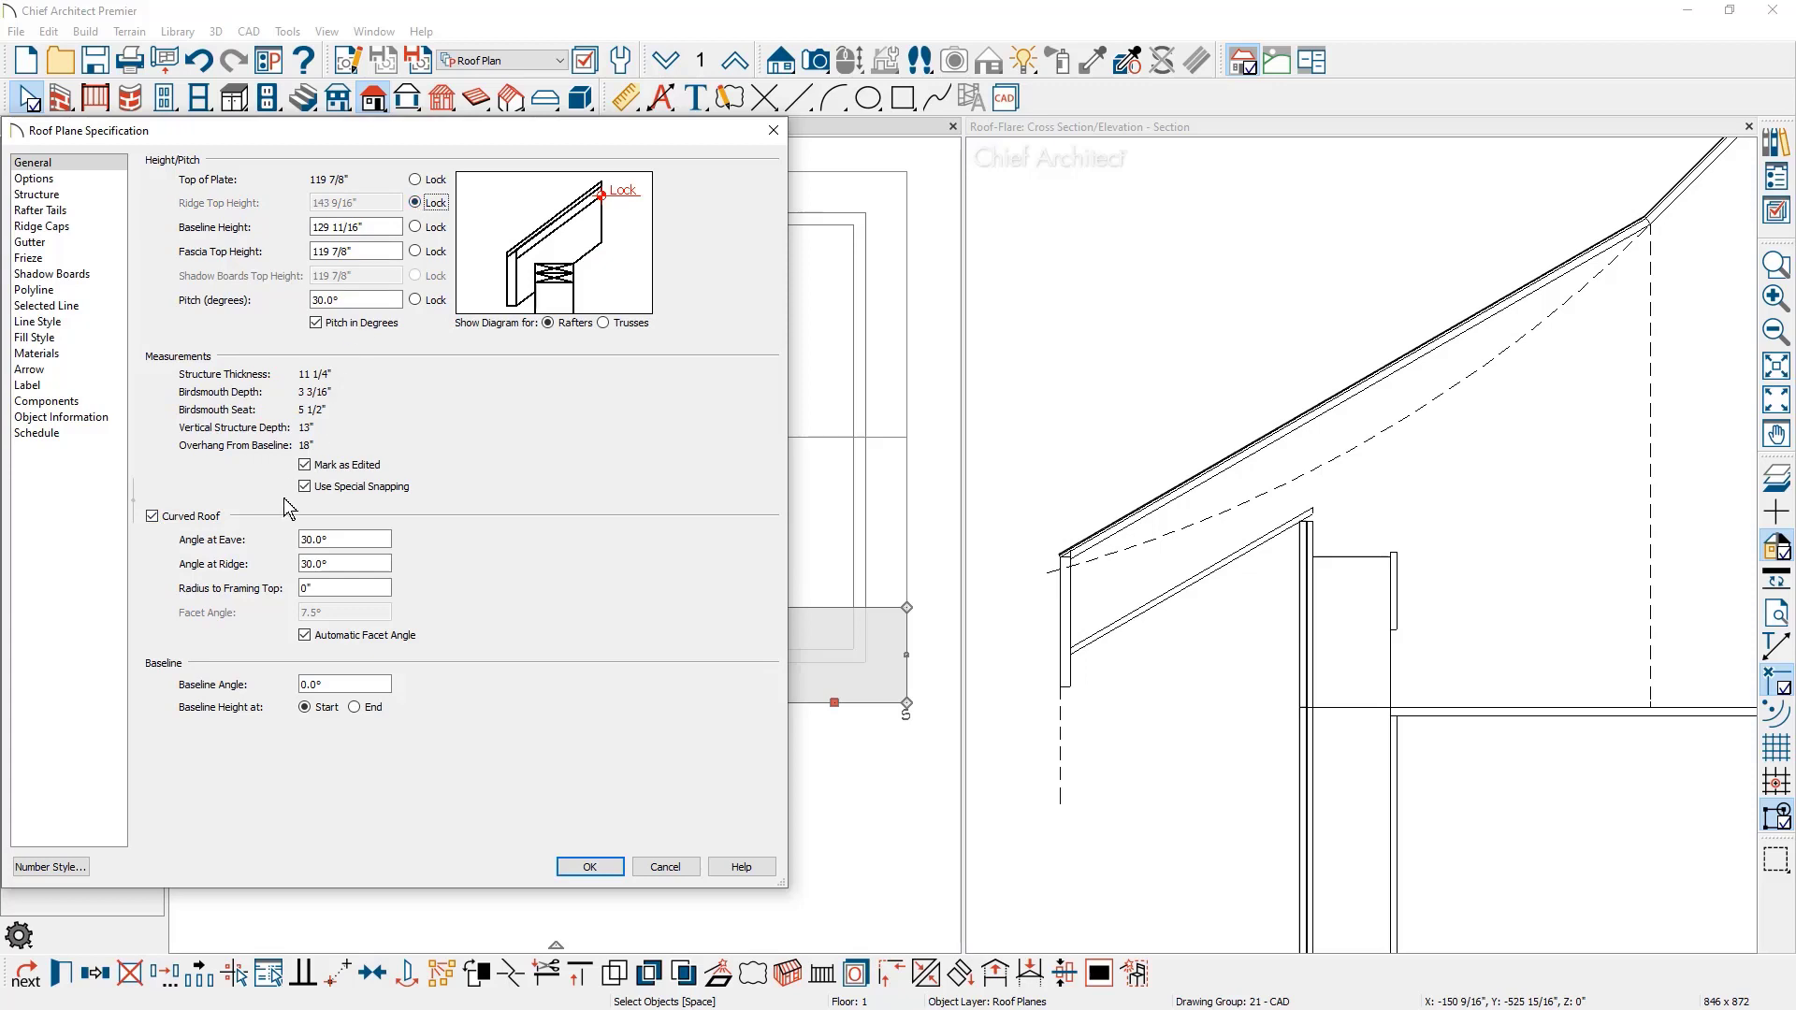
pyautogui.moveTo(331, 563); pyautogui.dragTo(249, 571)
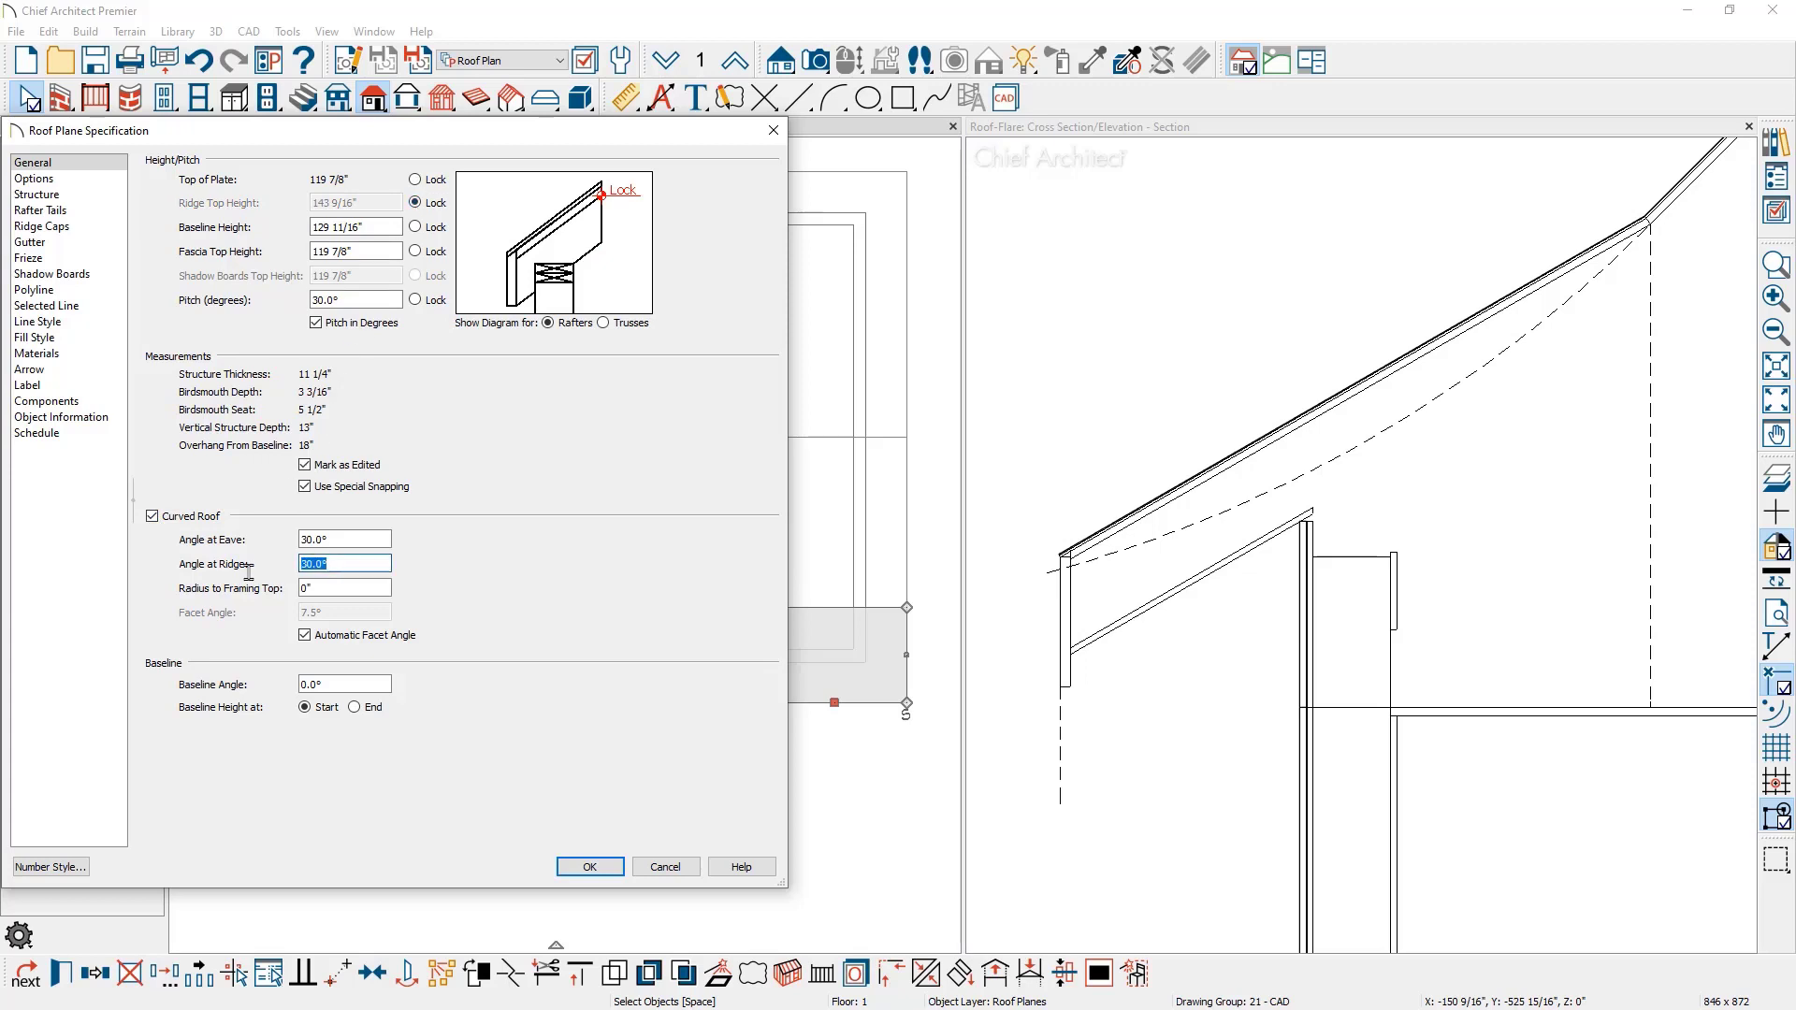
pyautogui.write('45')
pyautogui.press('Tab')
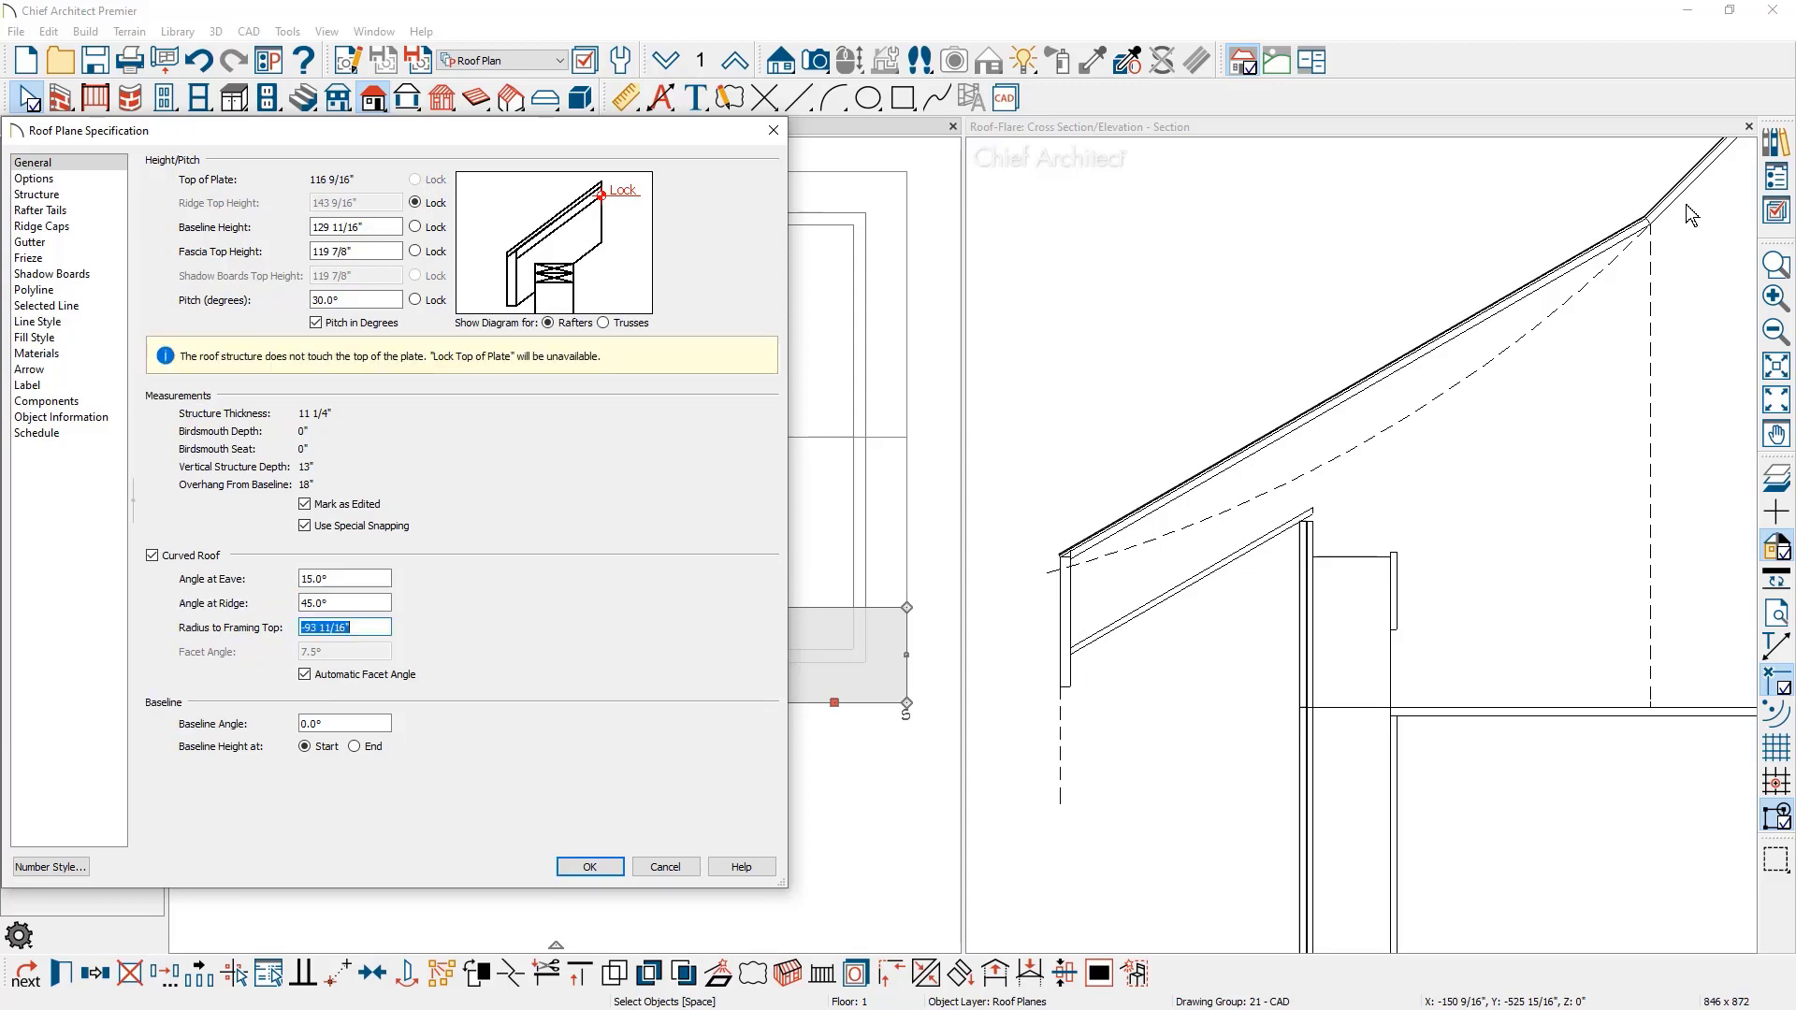
pyautogui.click(614, 872)
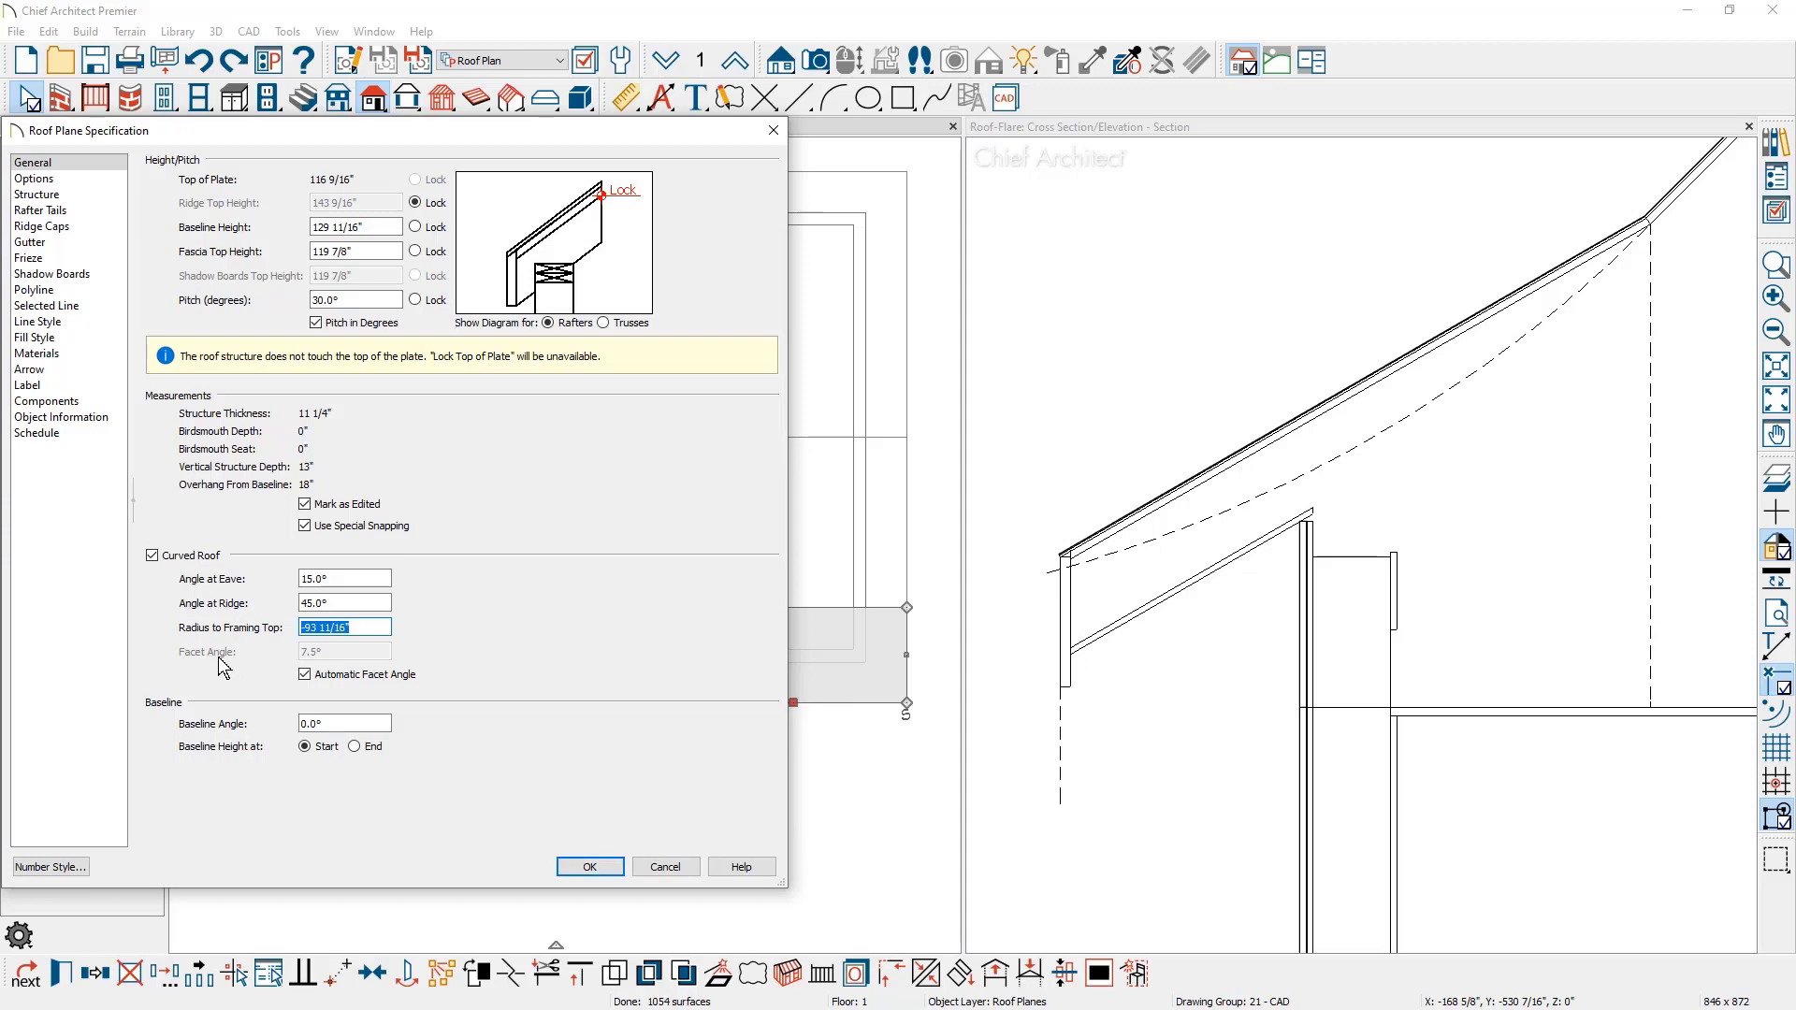
pyautogui.click(304, 676)
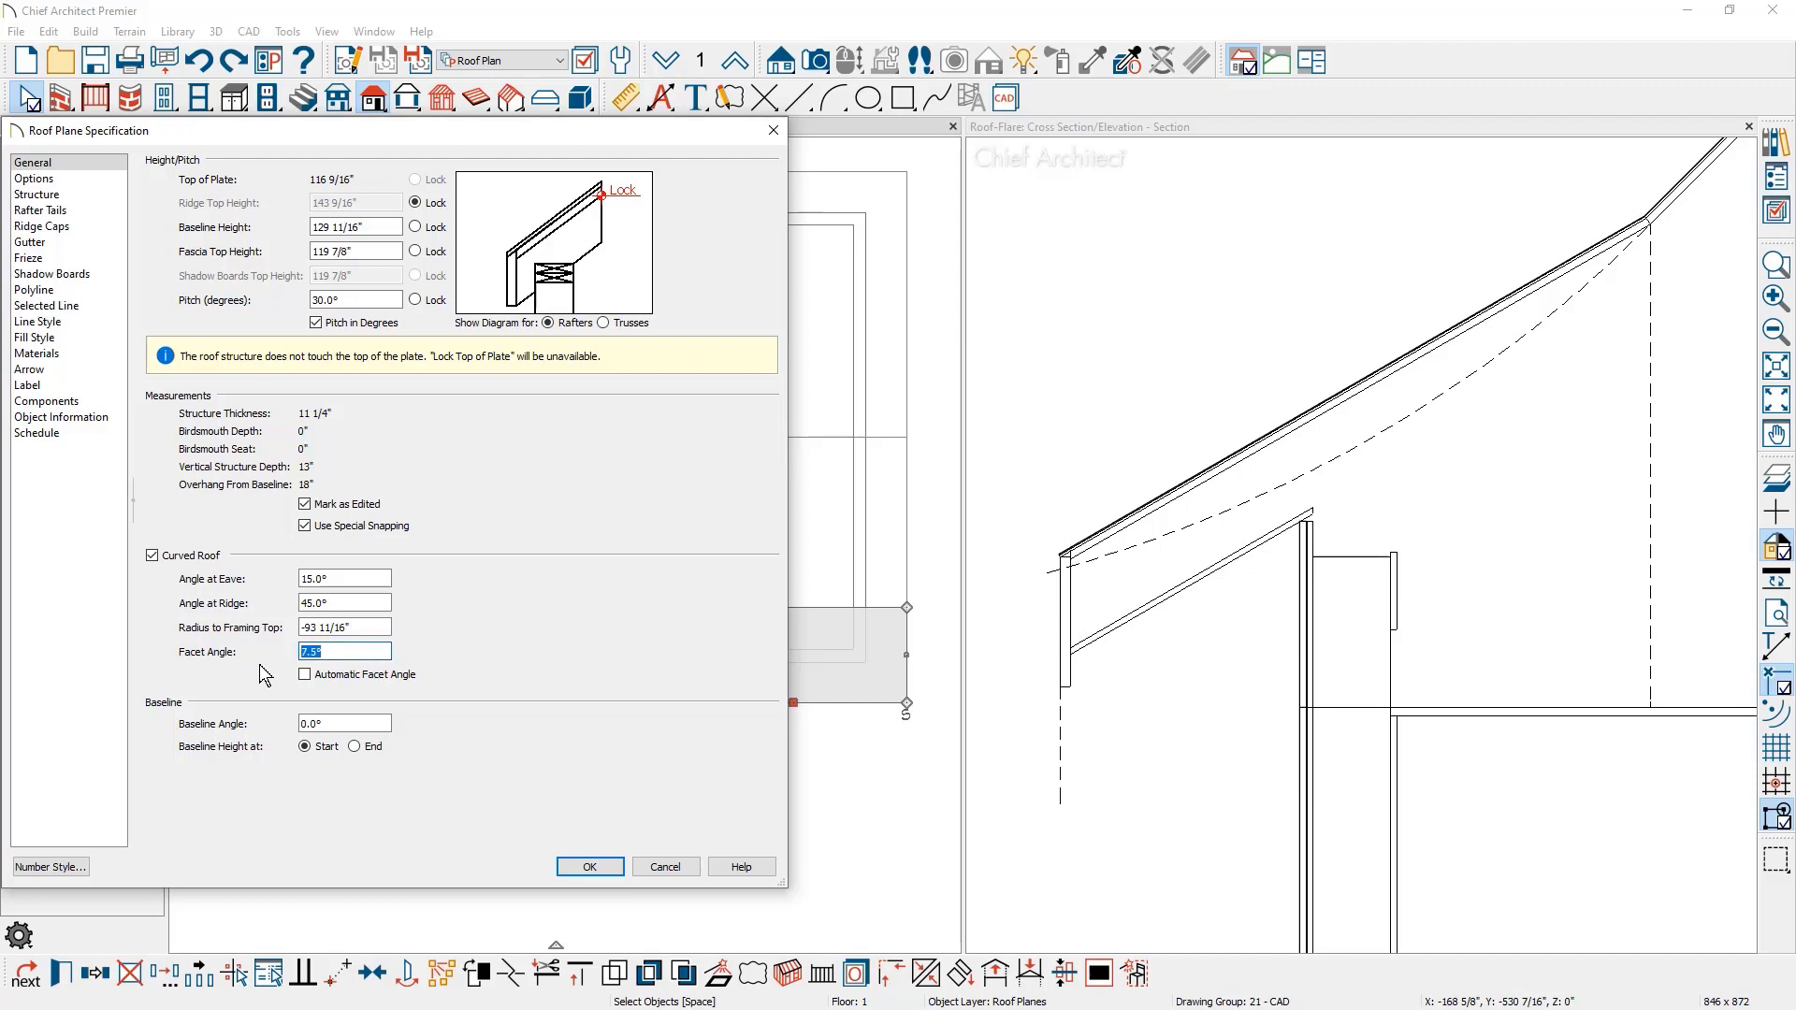
pyautogui.write('1')
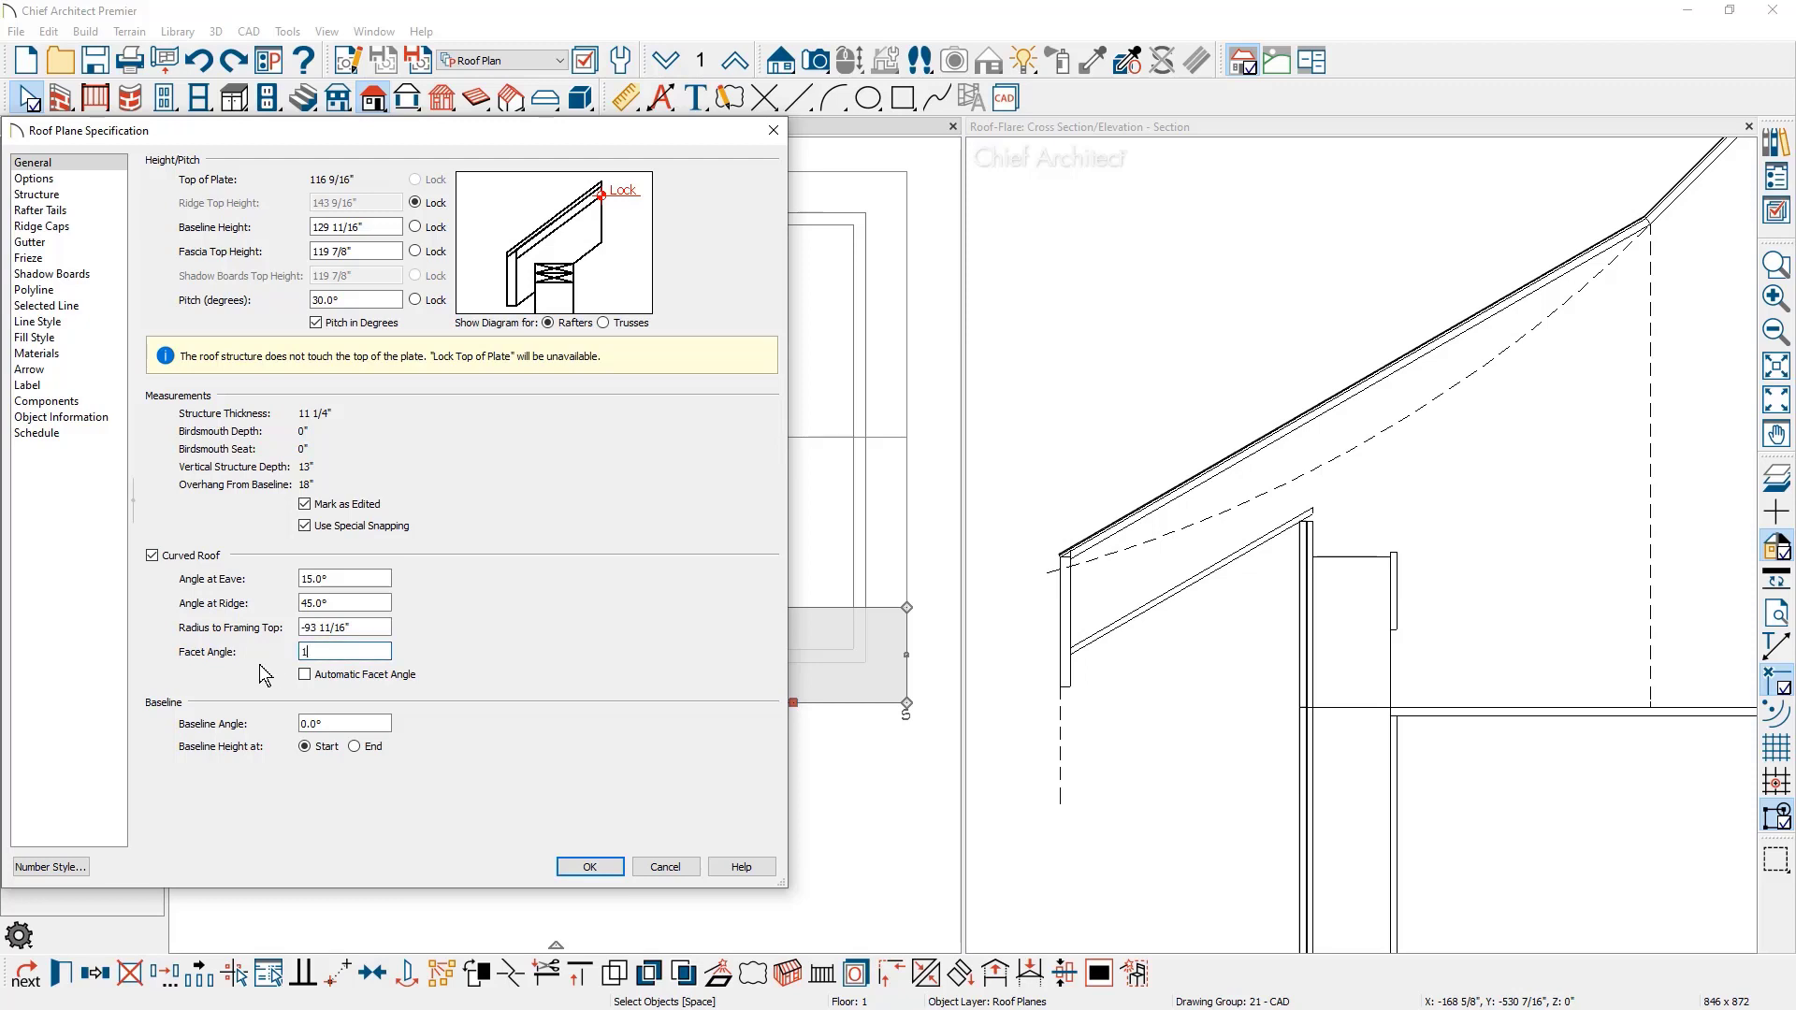
pyautogui.press('Tab')
pyautogui.click(588, 867)
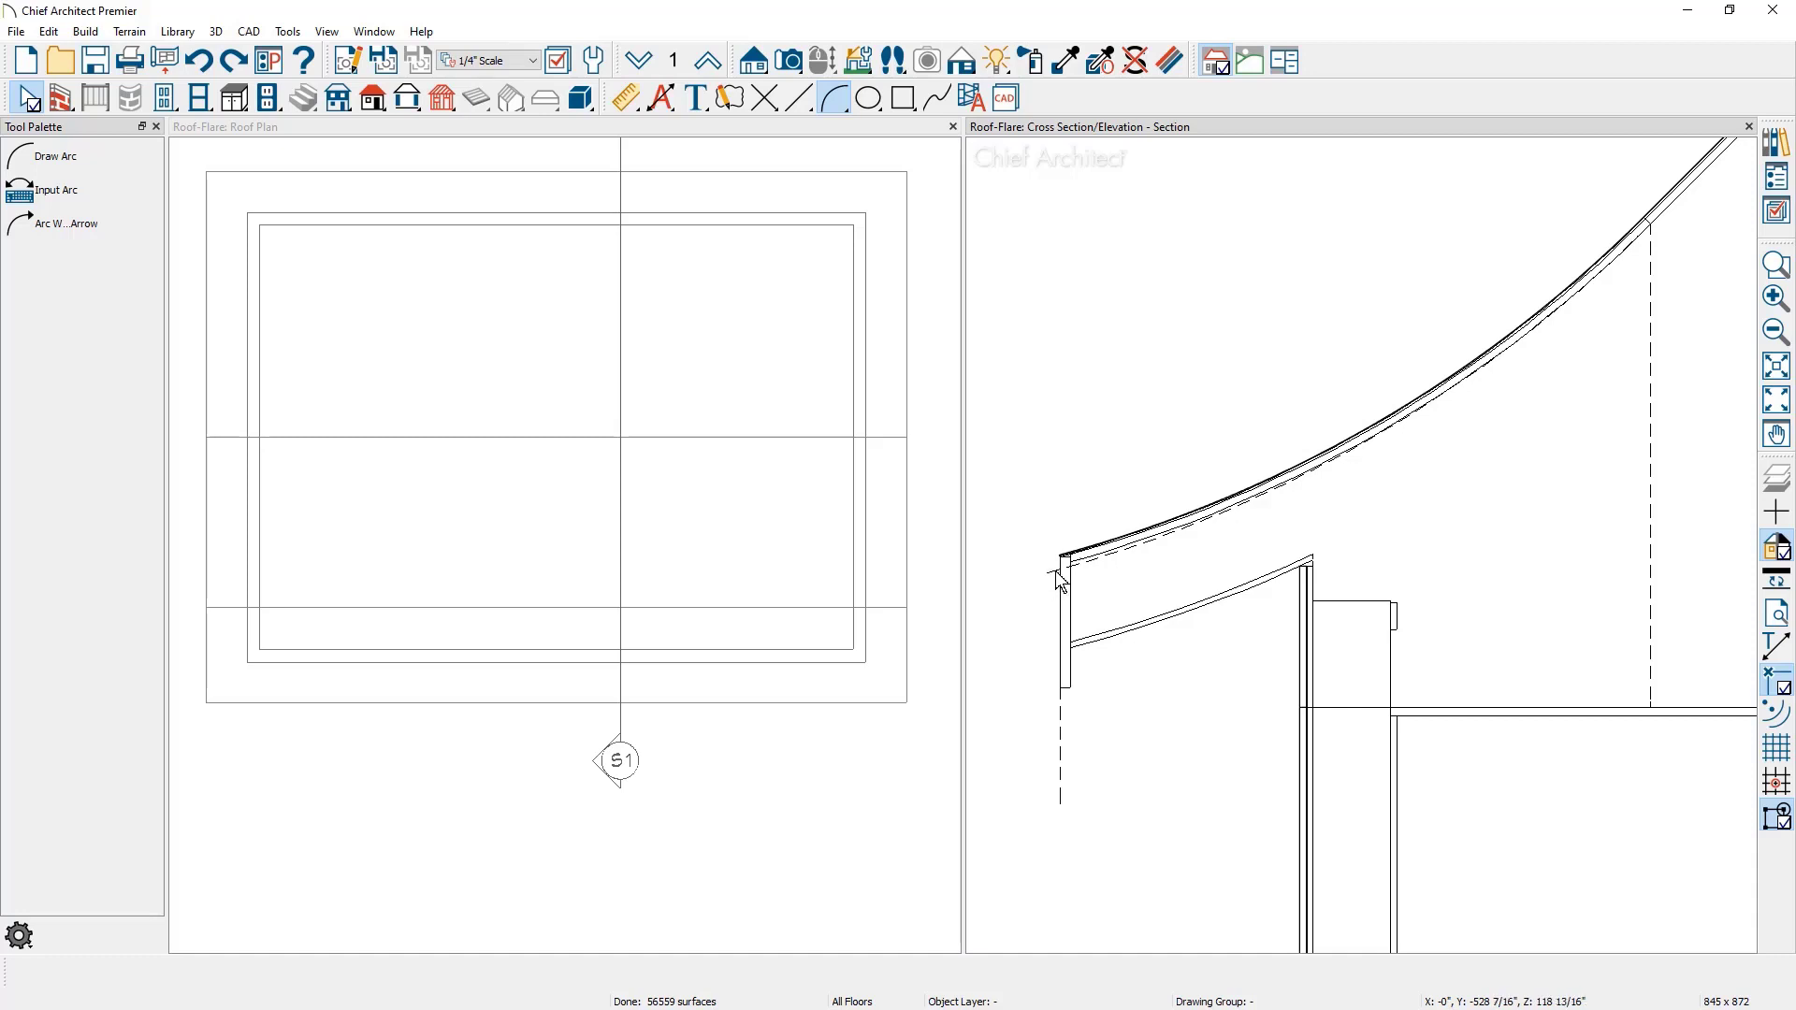
pyautogui.click(1062, 737)
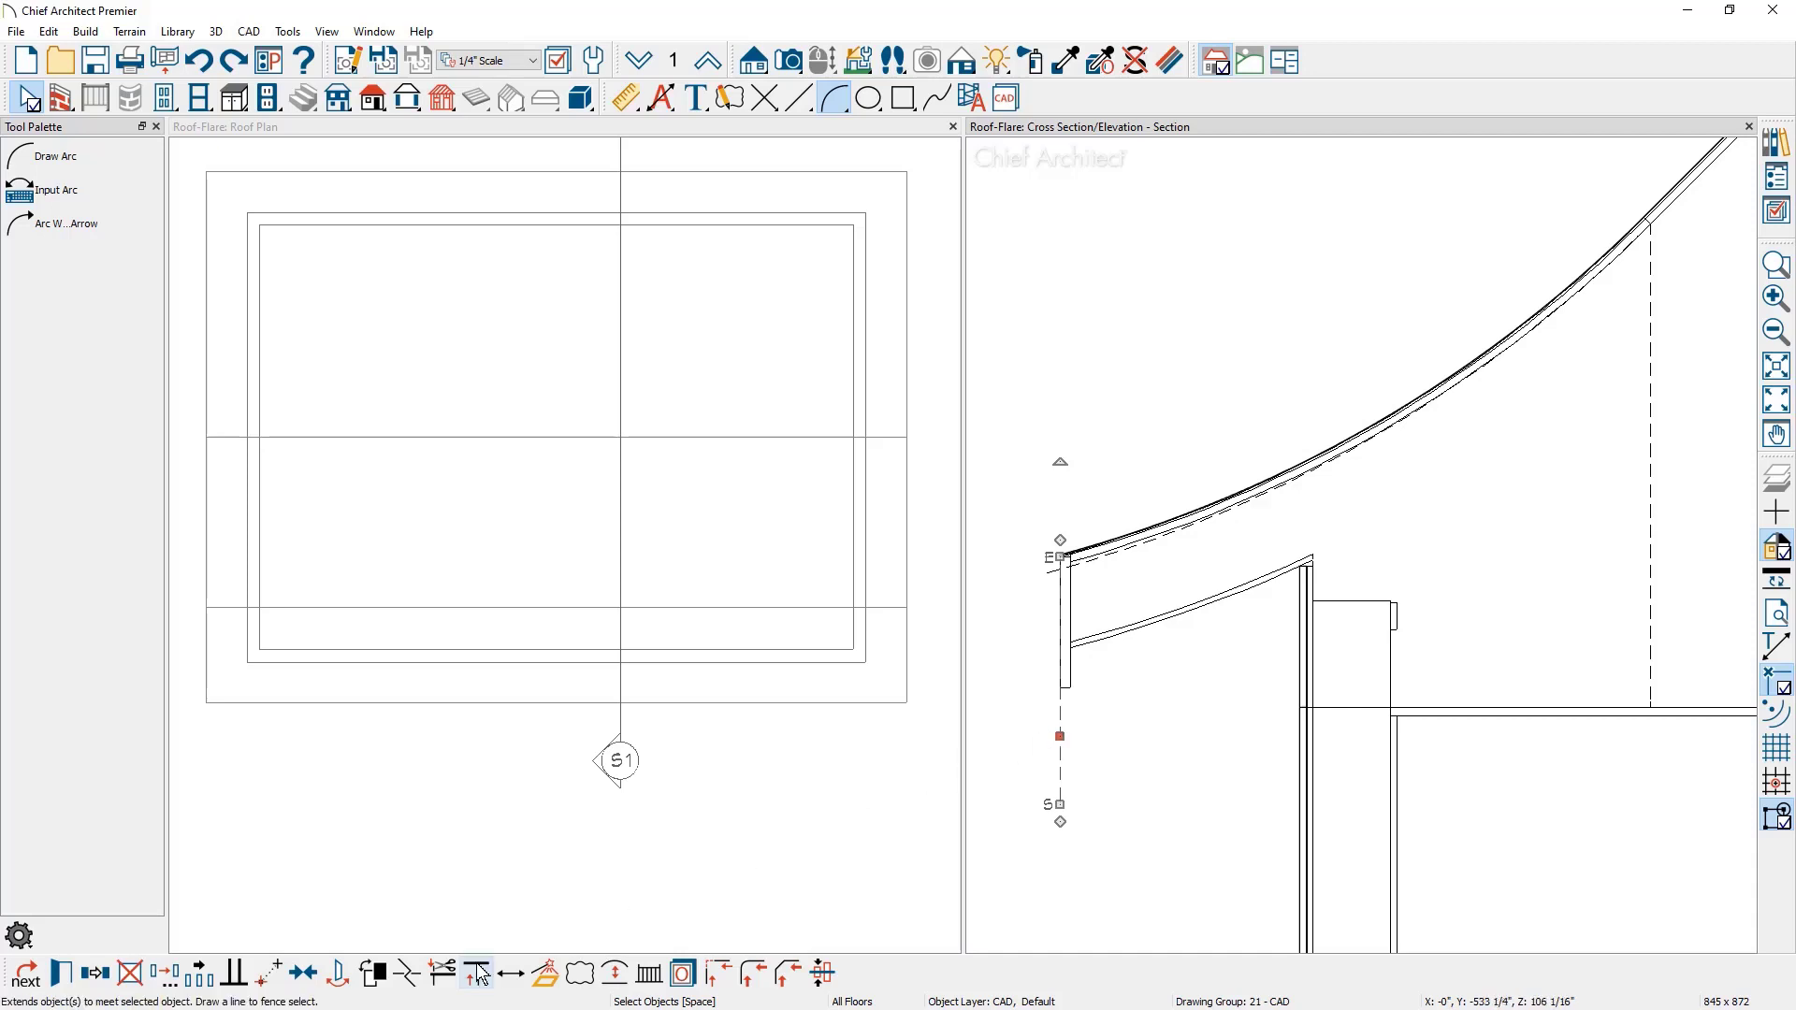
pyautogui.click(587, 877)
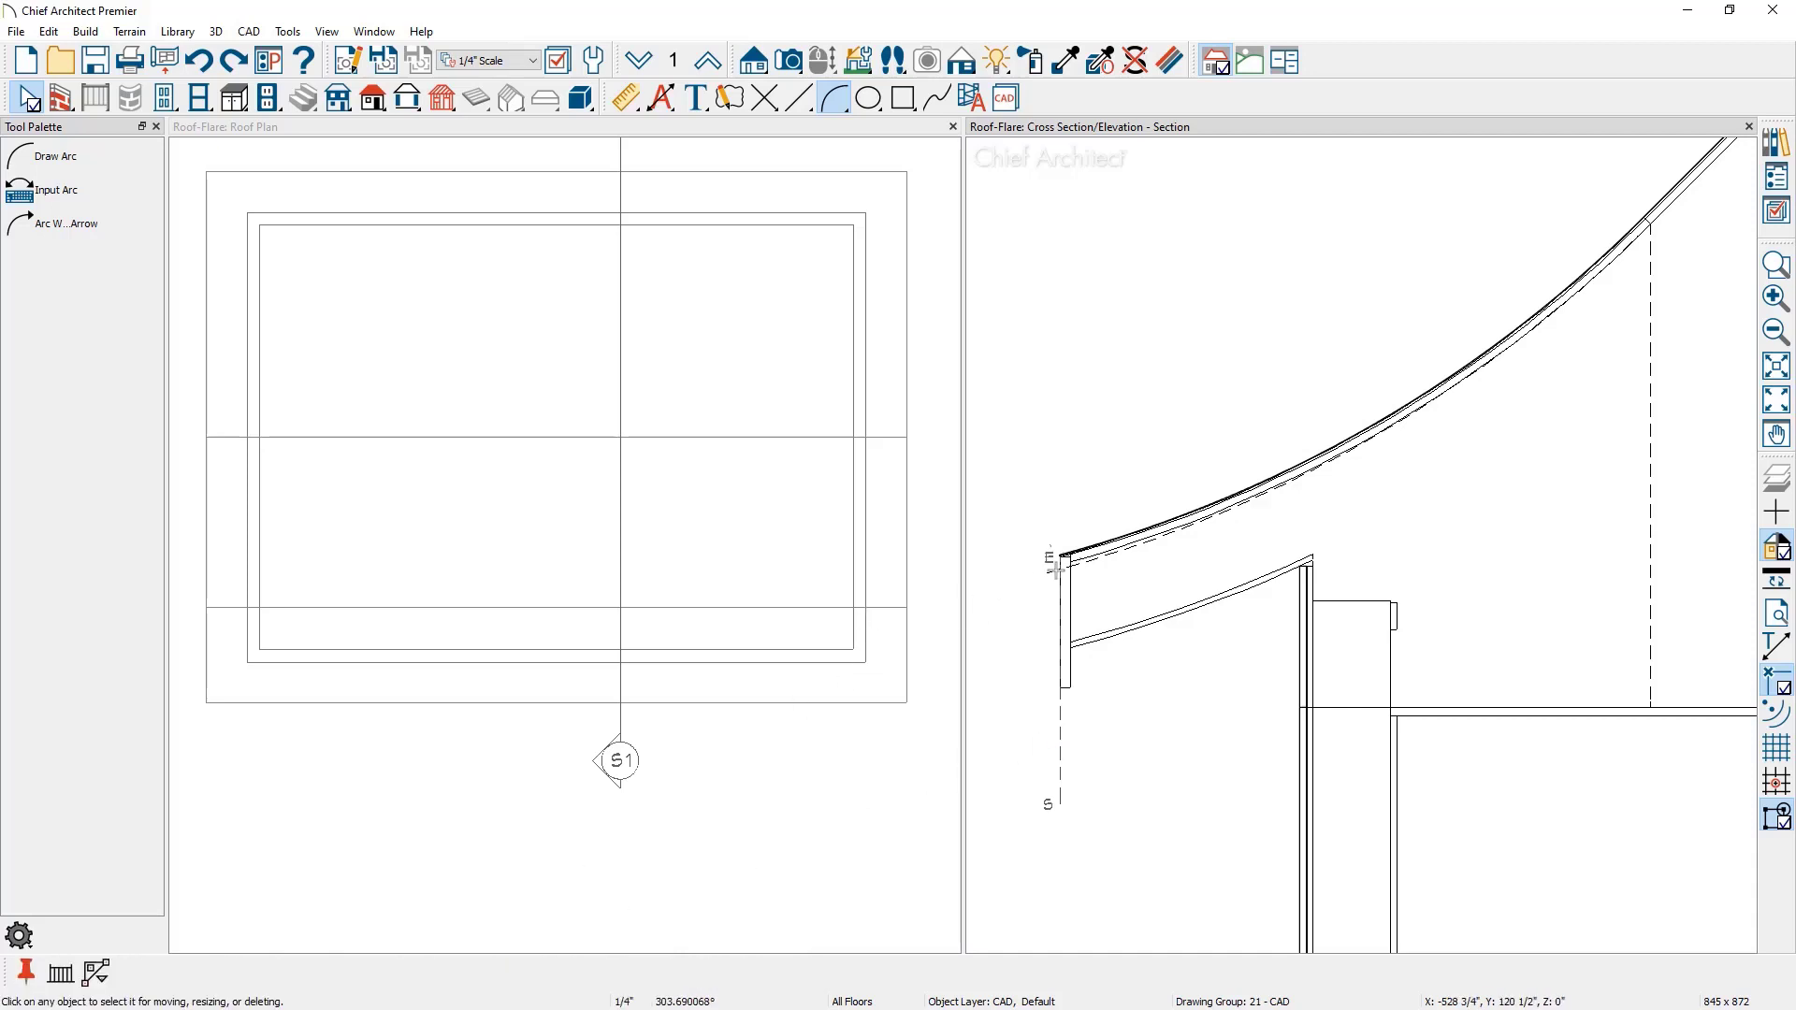
pyautogui.click(1061, 601)
pyautogui.click(1088, 568)
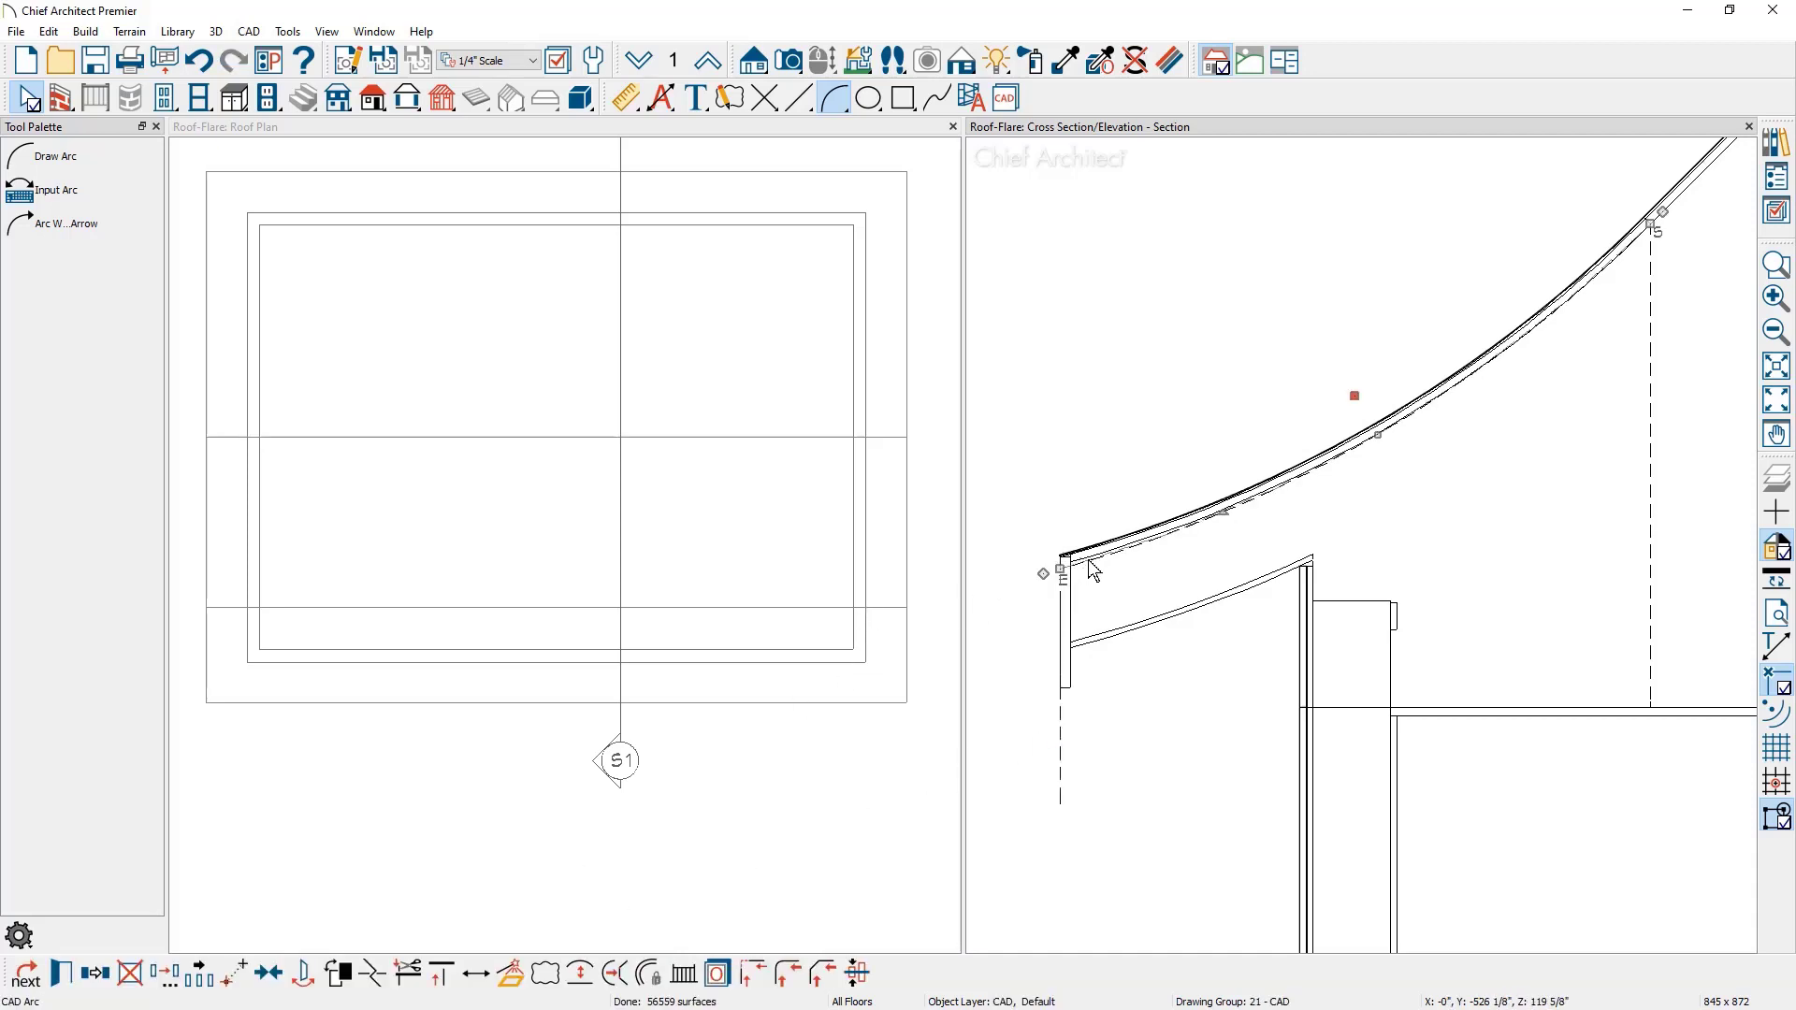
pyautogui.doubleClick(1093, 570)
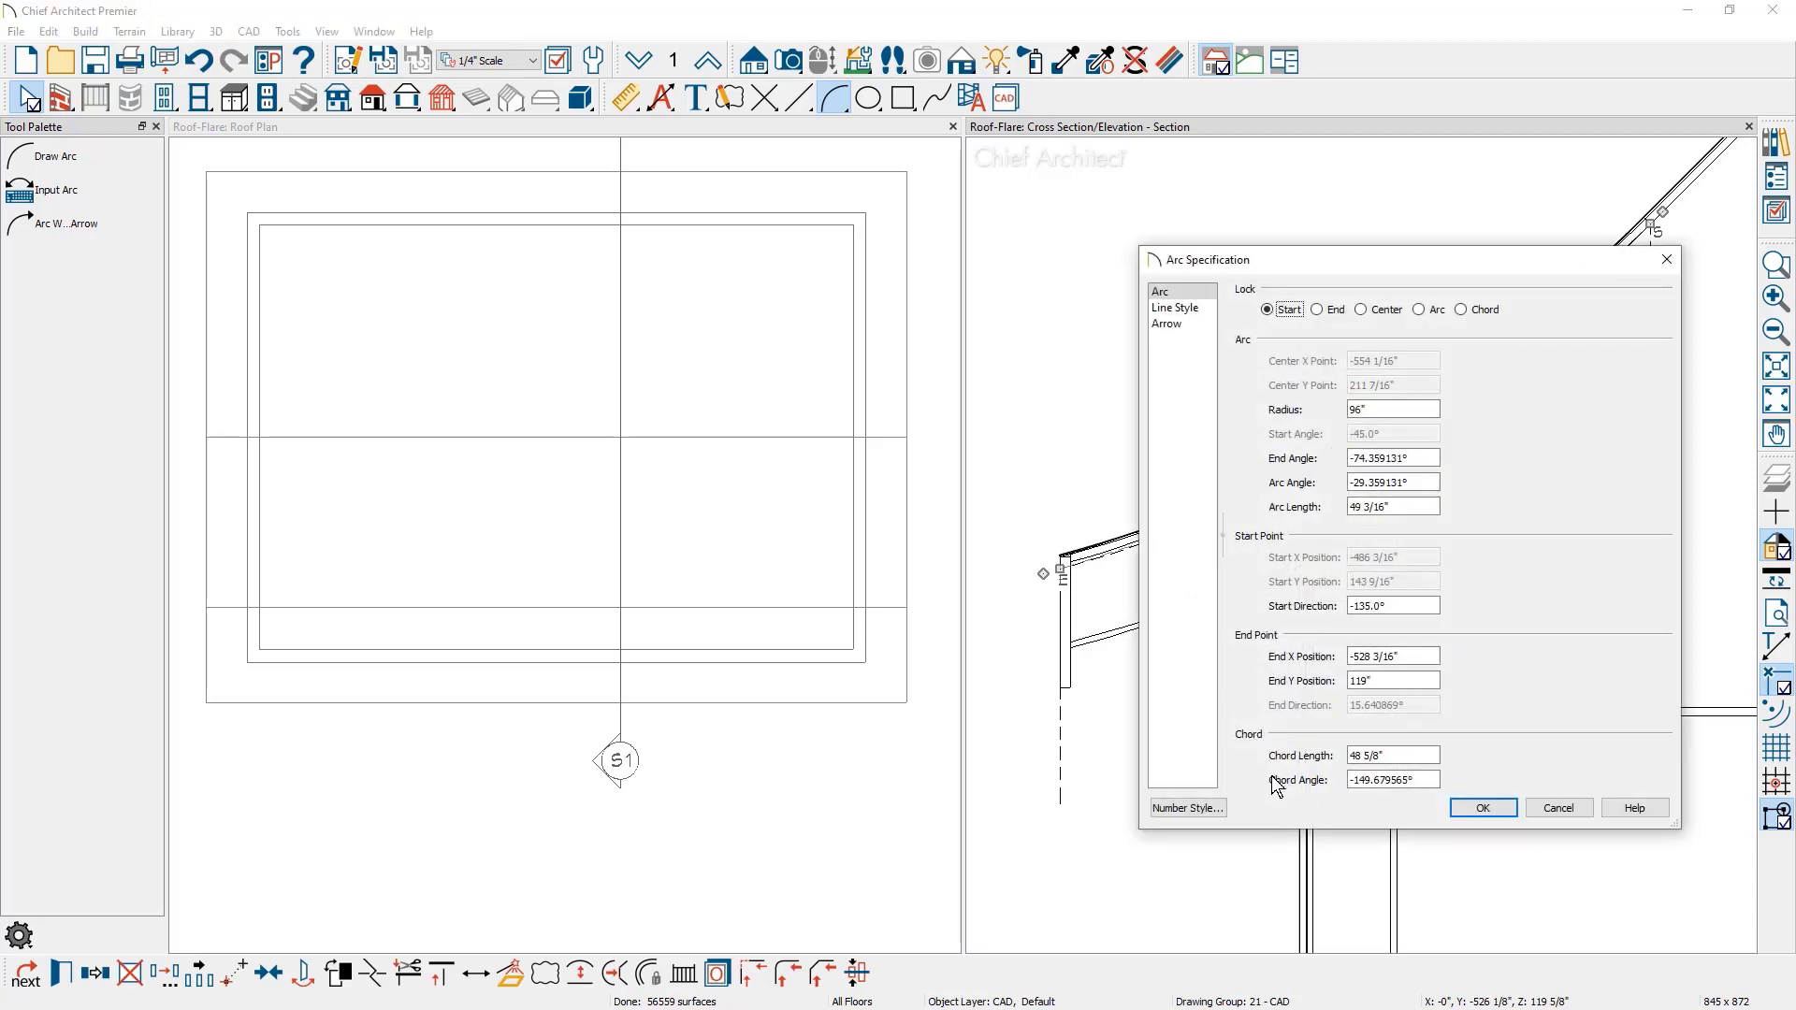
pyautogui.click(1369, 780)
pyautogui.moveTo(1373, 780); pyautogui.dragTo(1549, 837)
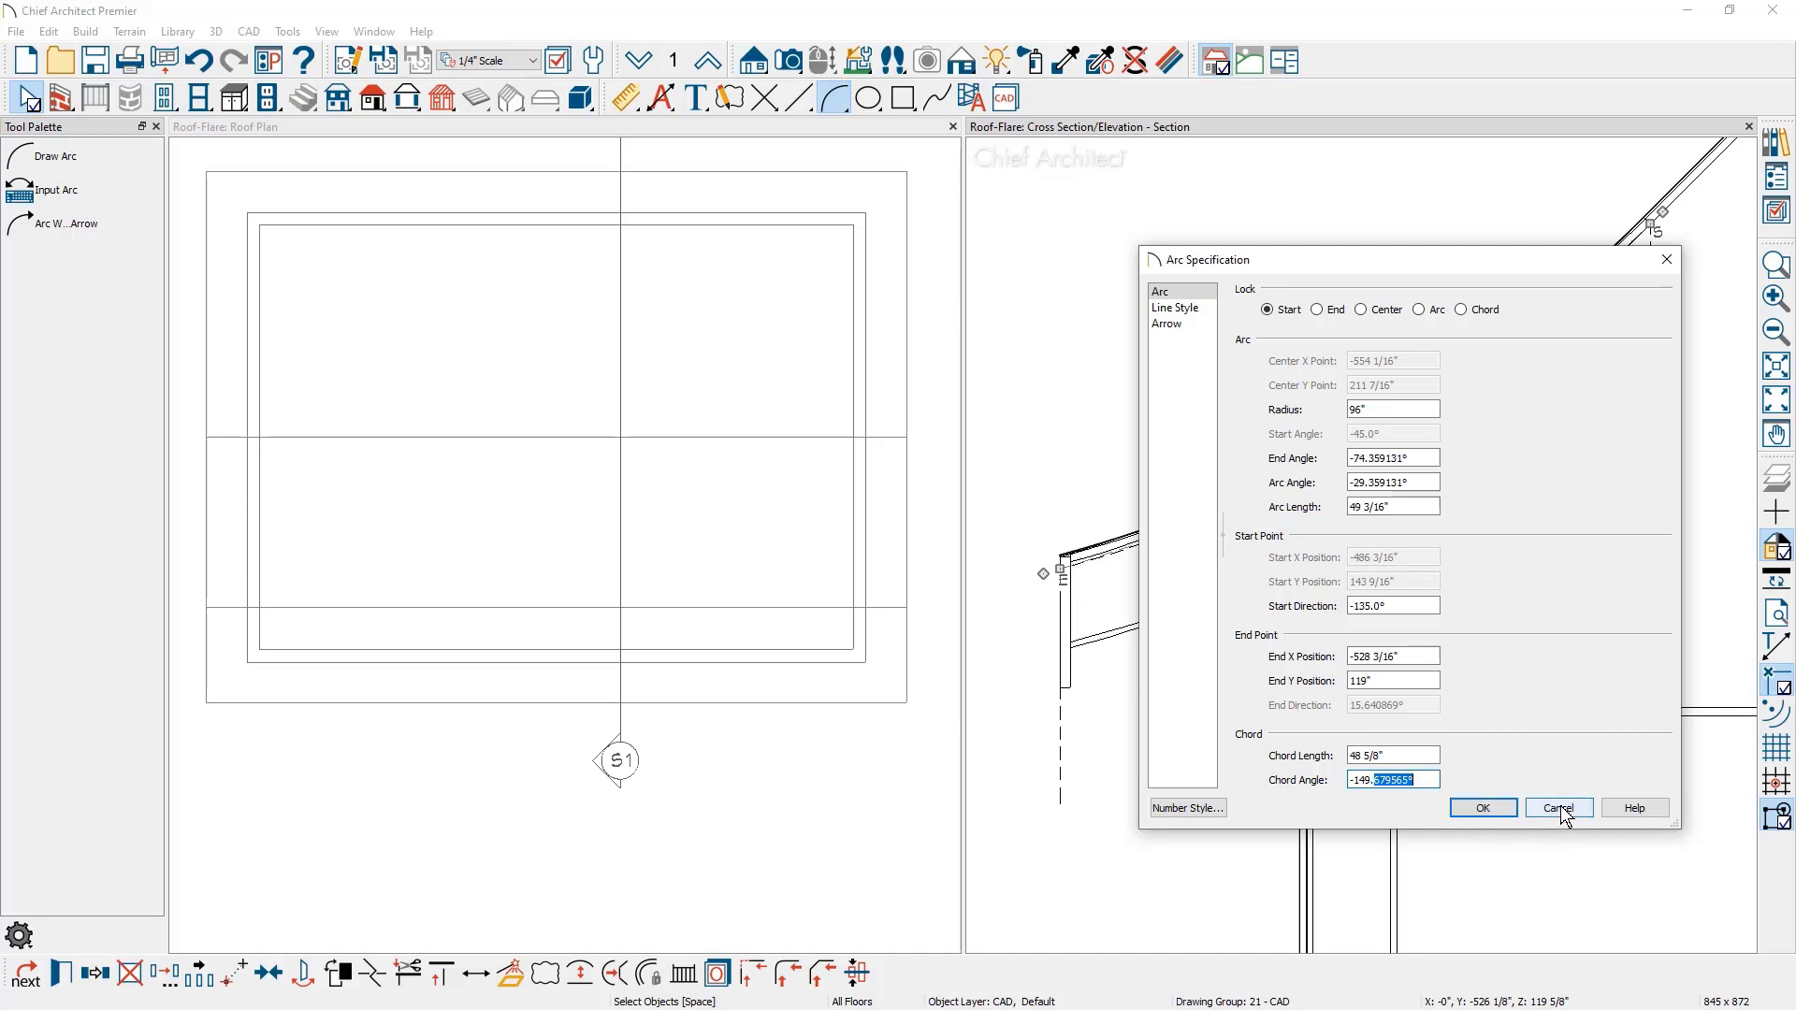
pyautogui.click(1561, 810)
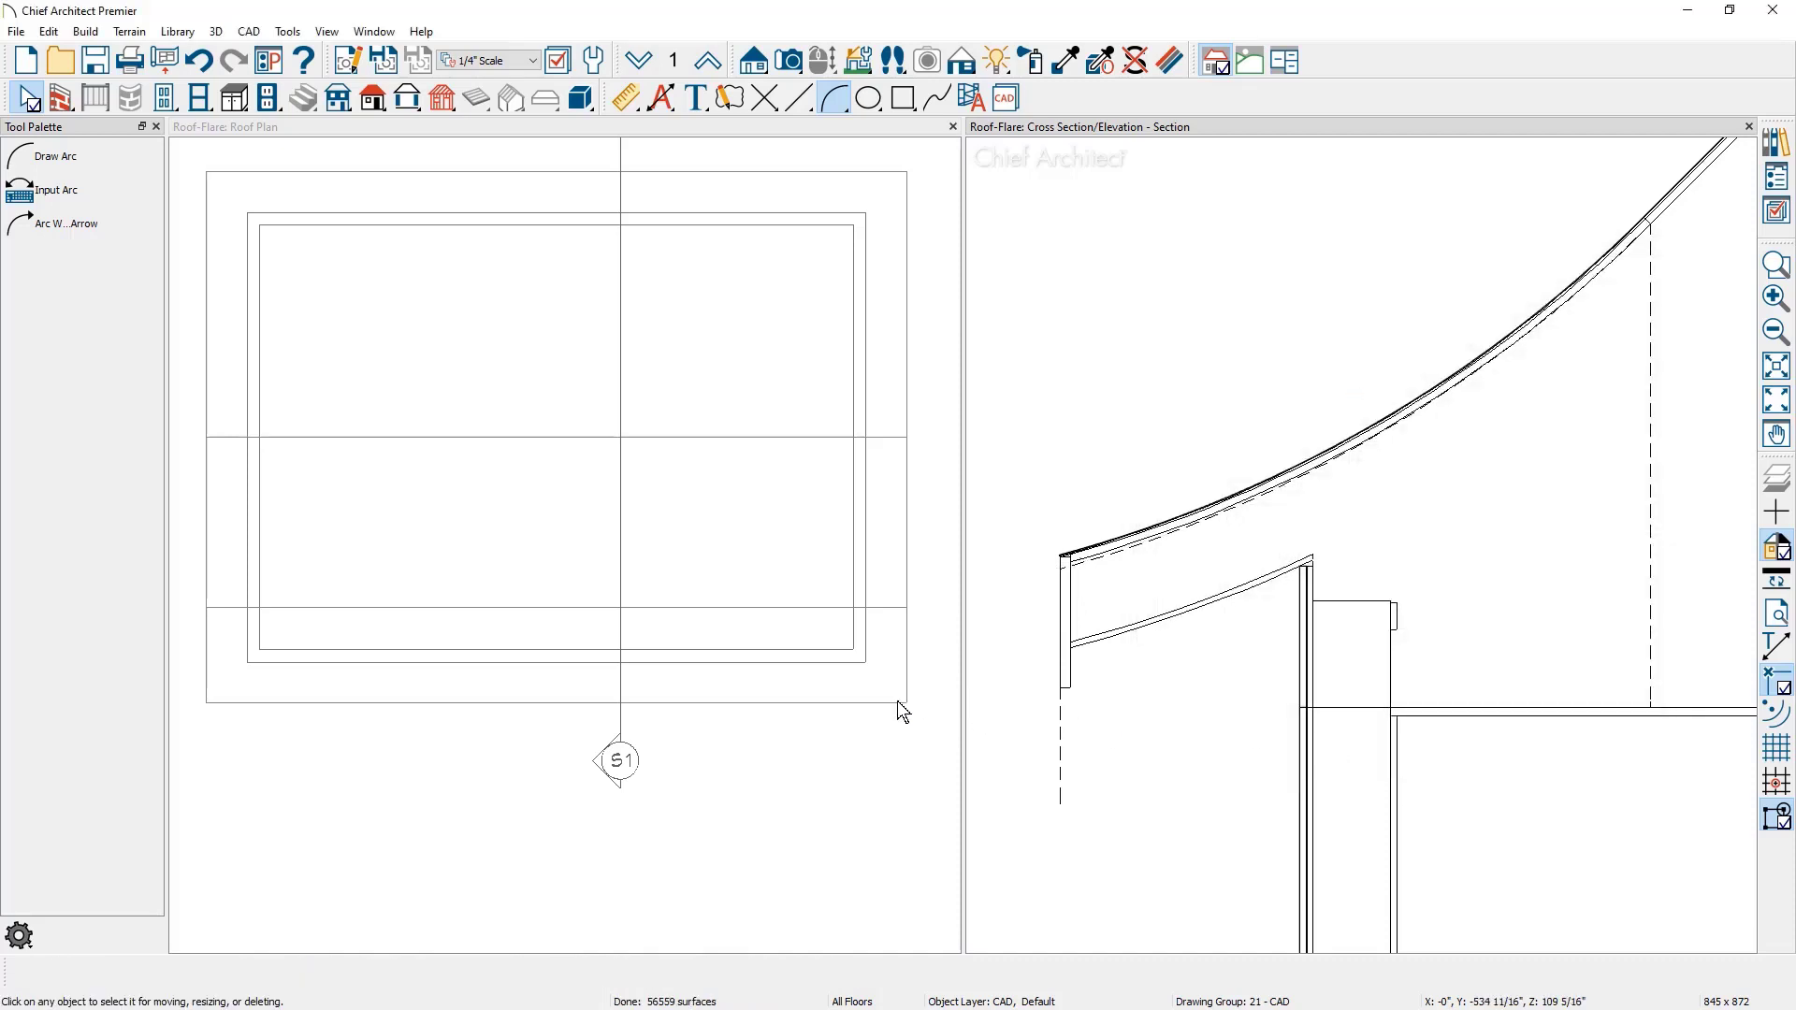
# Lock Ridge Top Height and set the curved plane's pitch to 30.679565°.
pyautogui.doubleClick(896, 701)
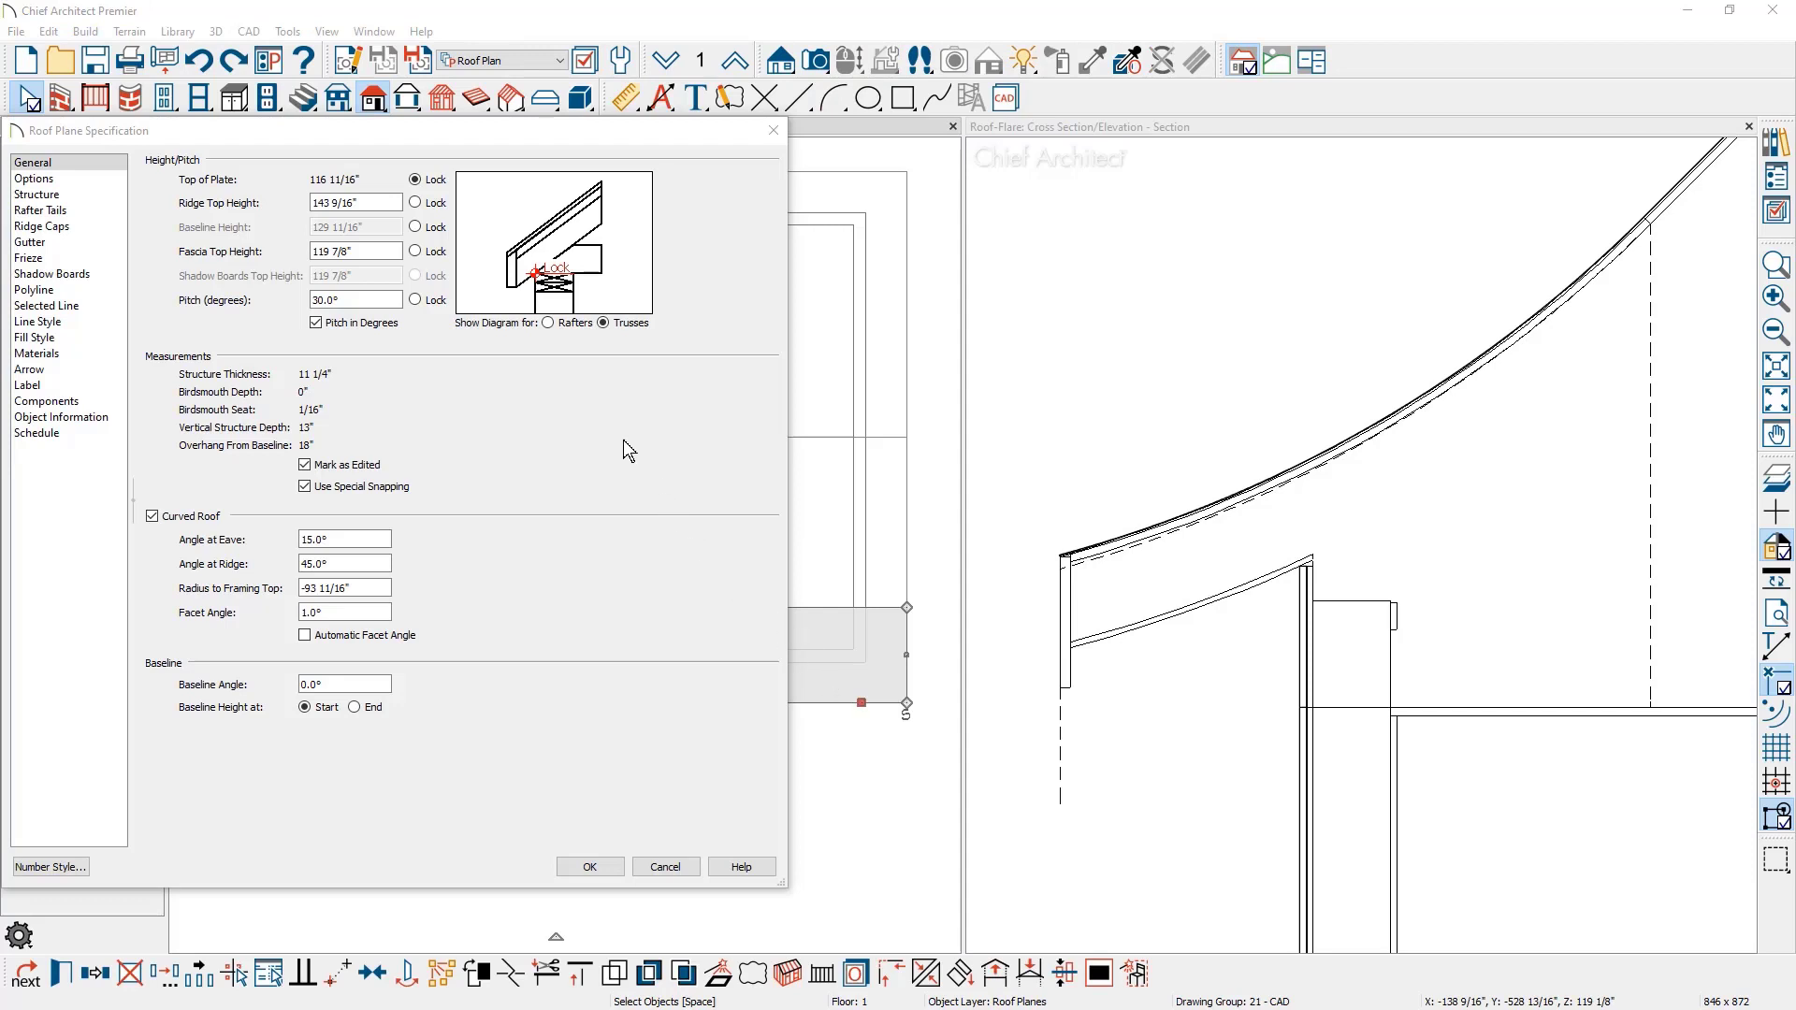
pyautogui.click(432, 203)
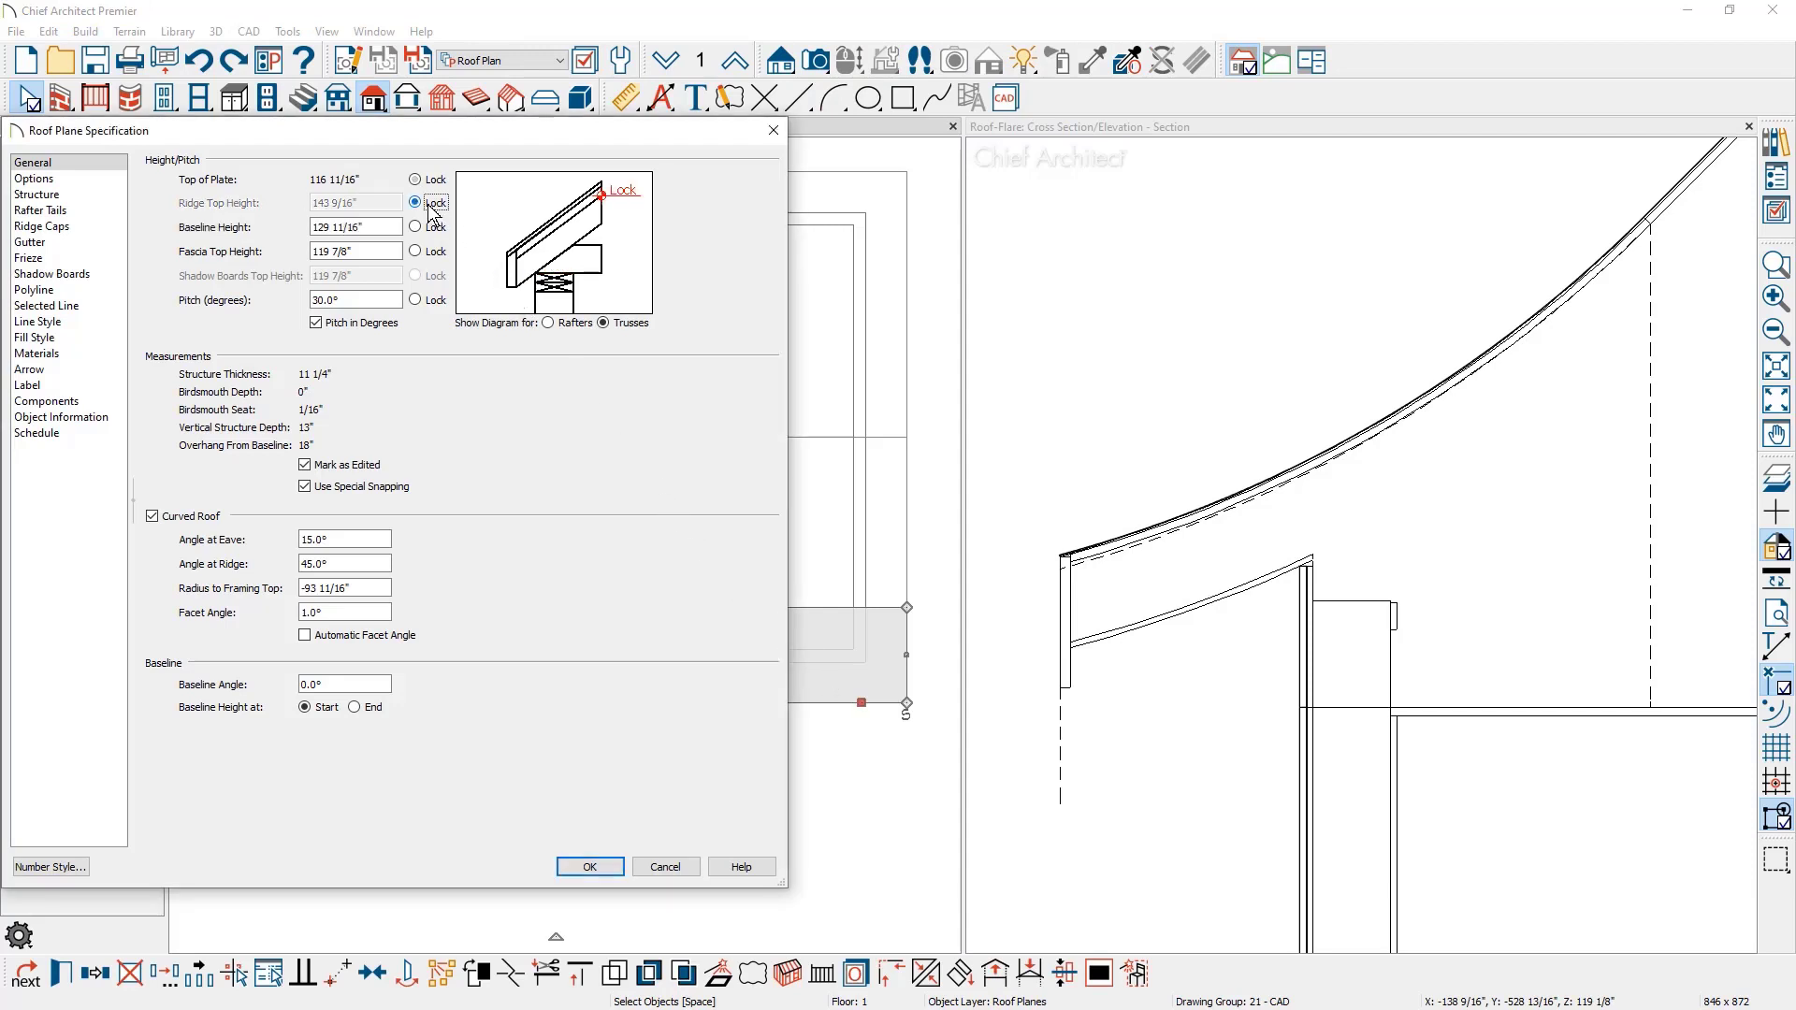
pyautogui.doubleClick(332, 300)
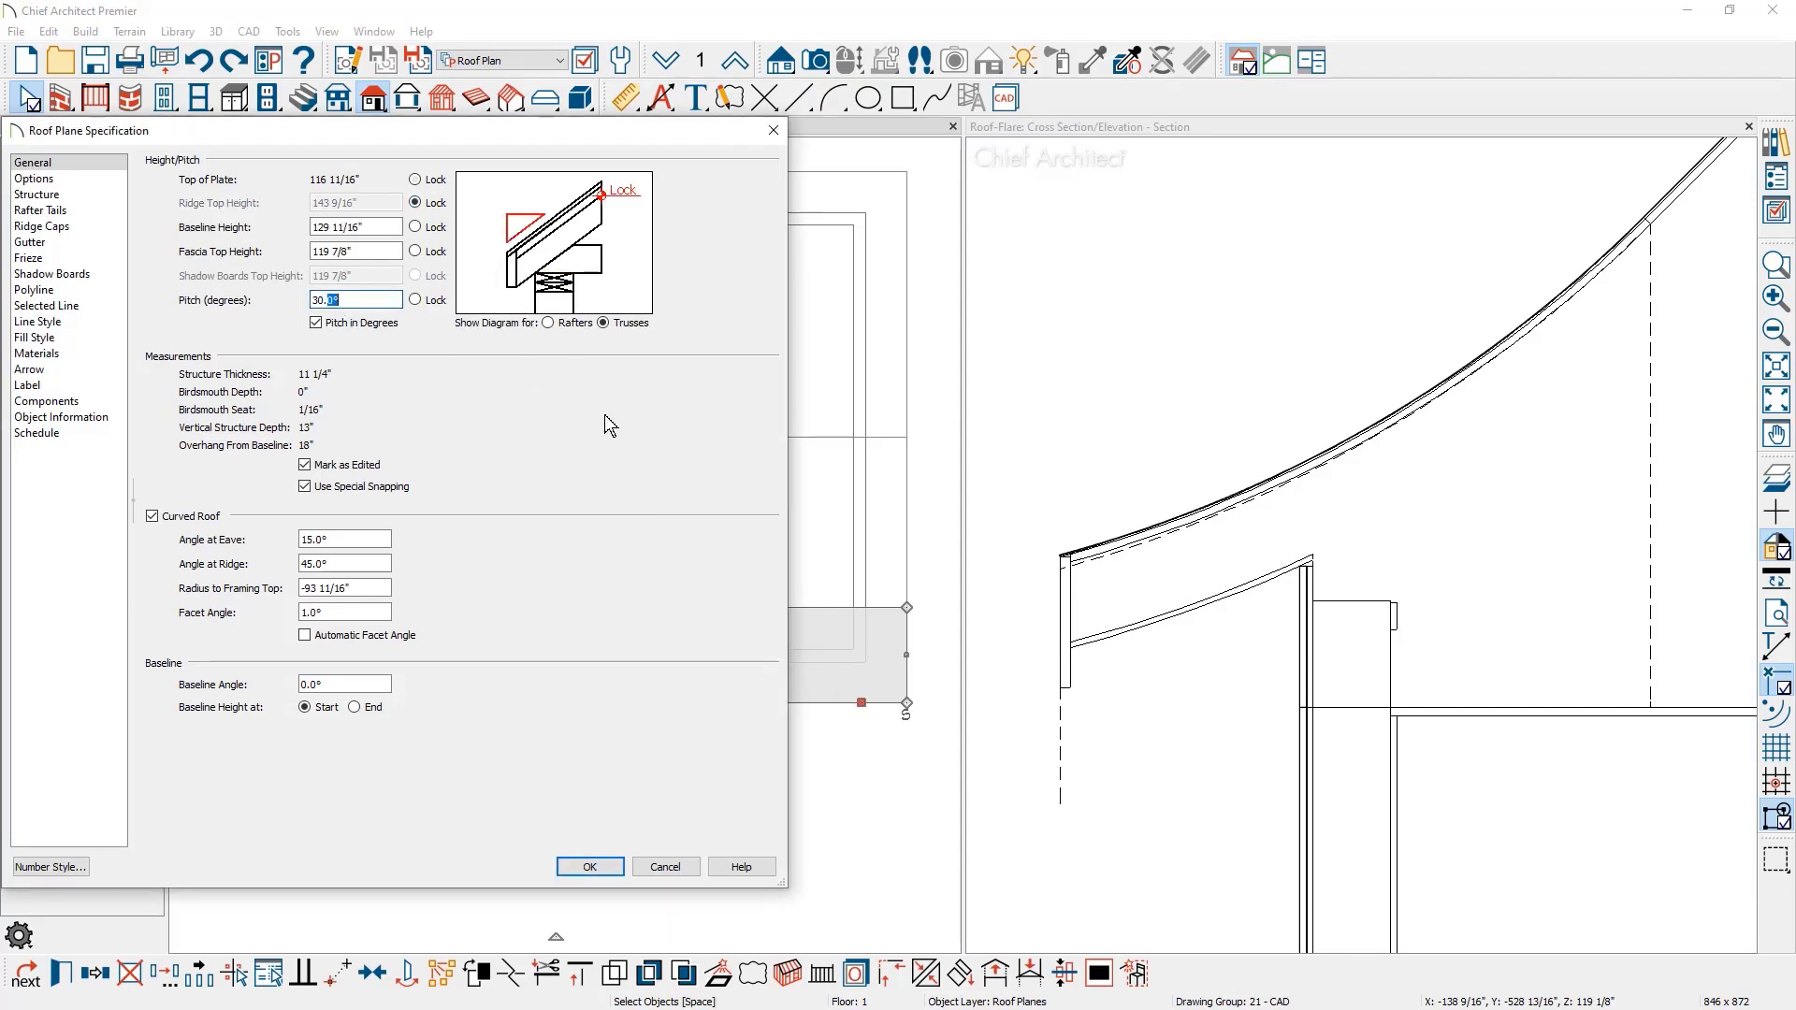
pyautogui.write('679565')
pyautogui.click(589, 866)
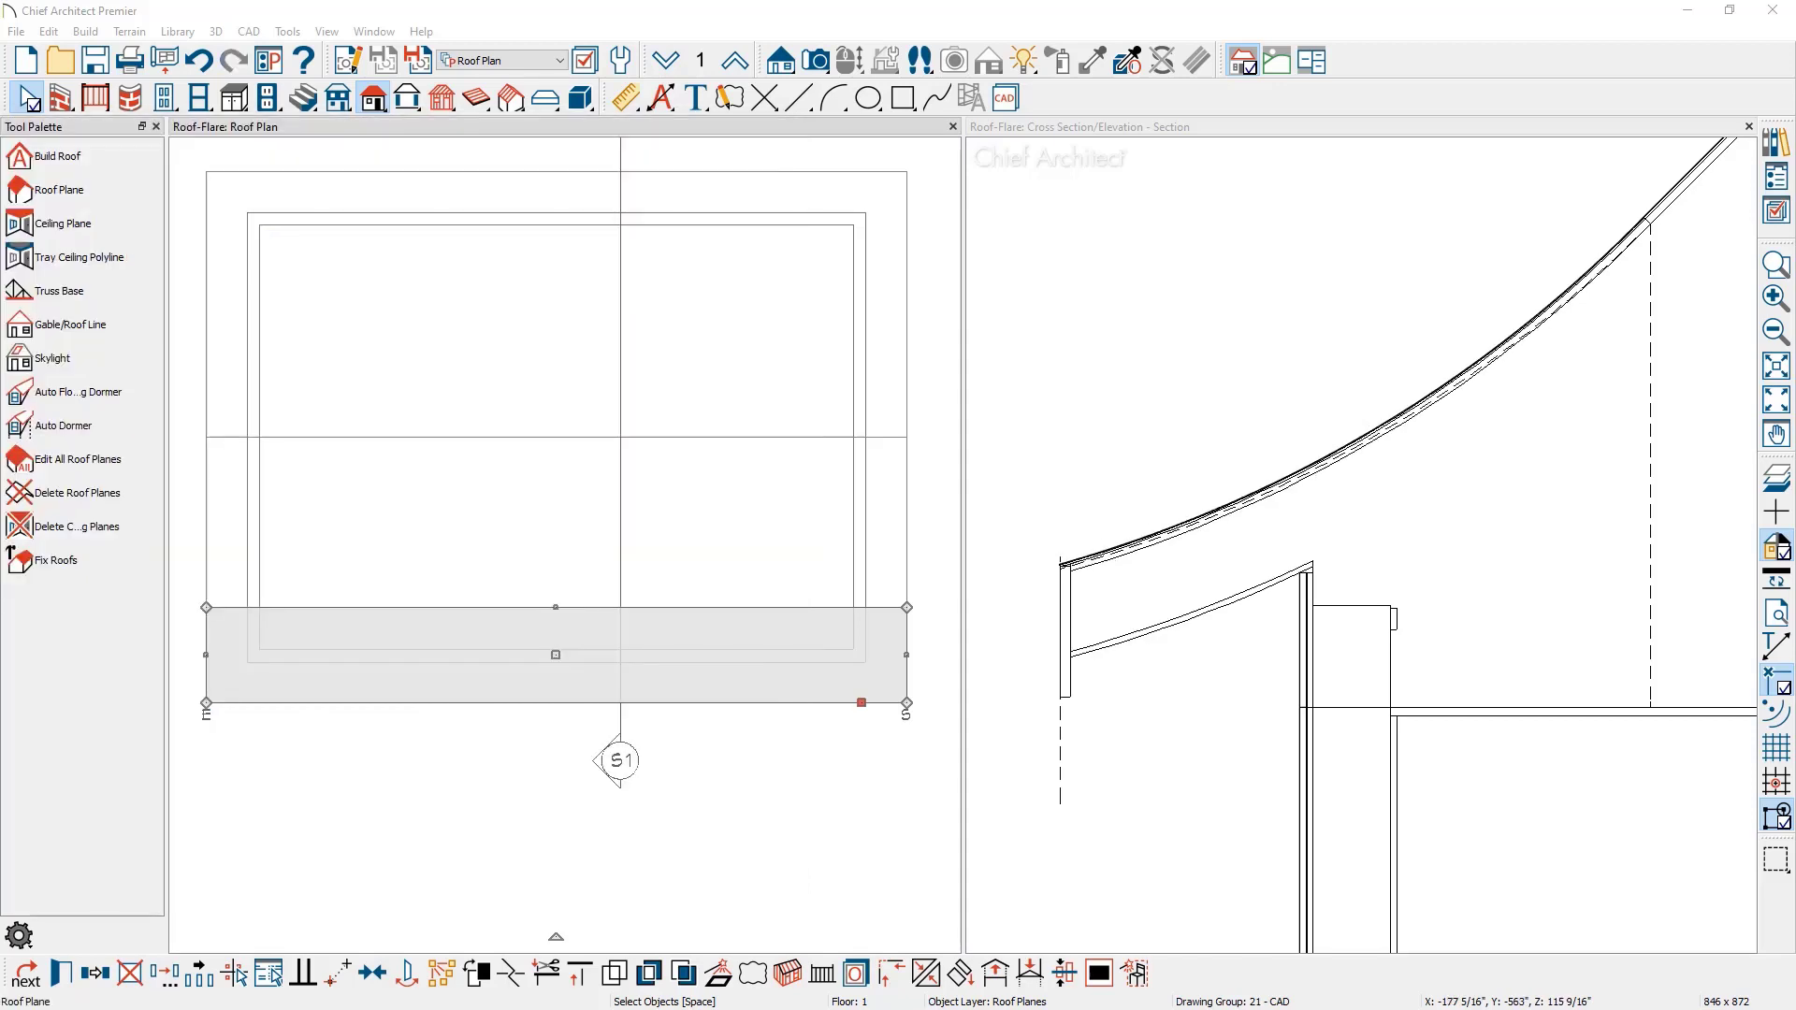